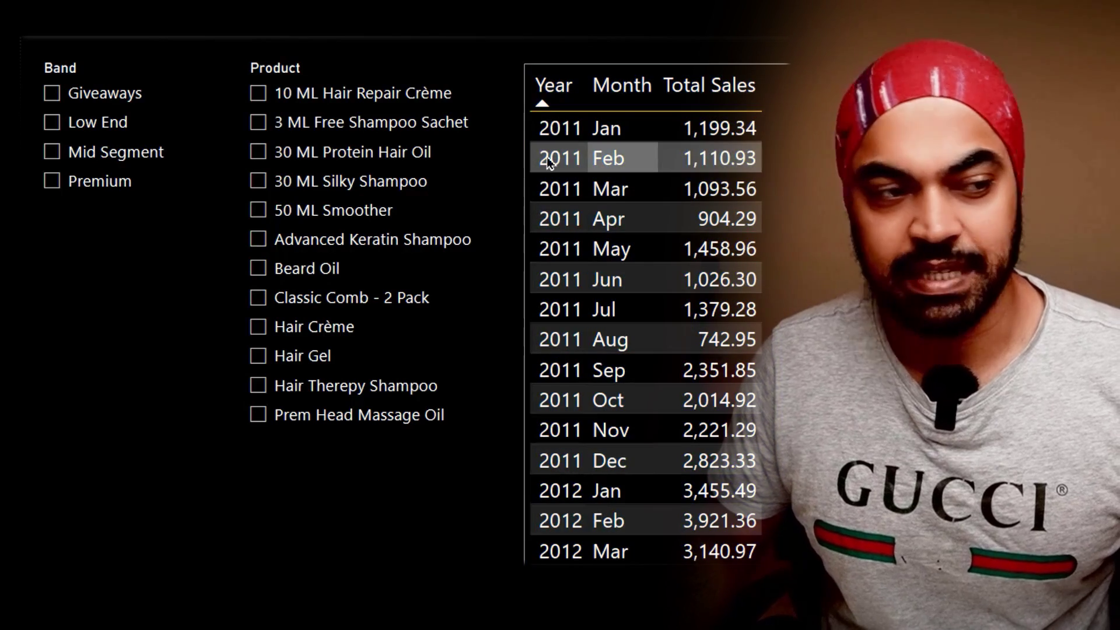
Step: Filter the sales table by the Mid Segment band and the Beard Oil product, and clear the Beard Oil selection
click(113, 154)
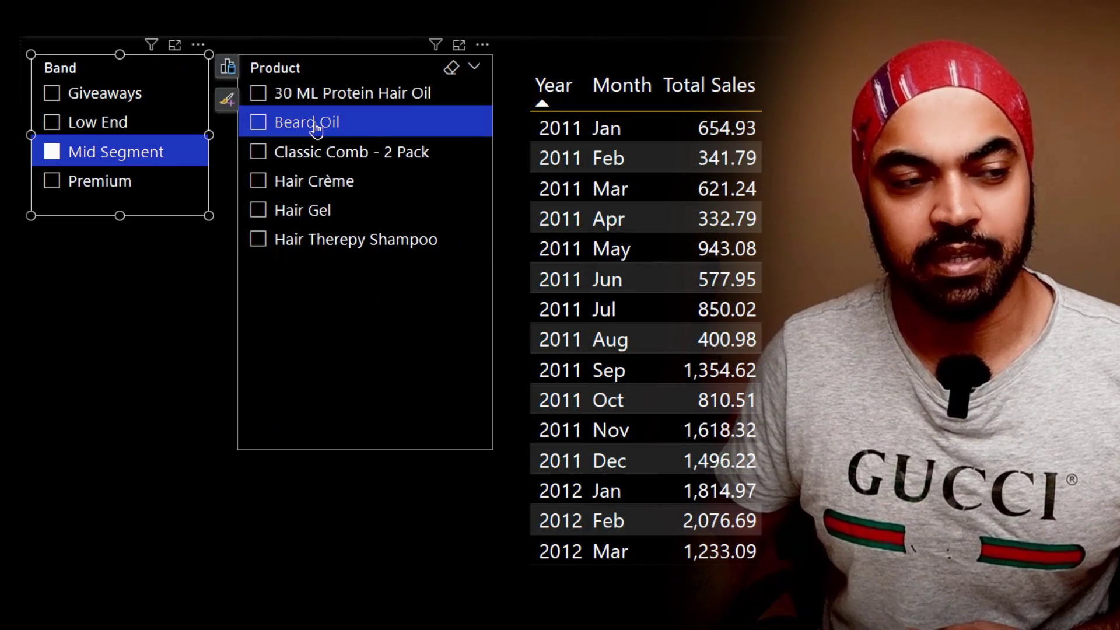
click(315, 125)
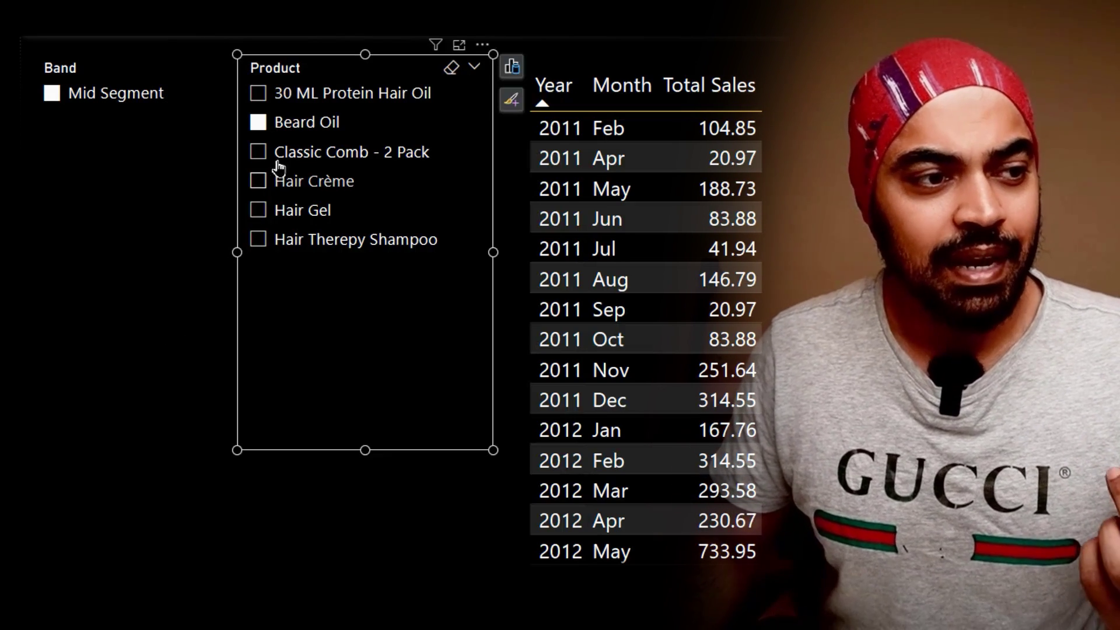
click(292, 133)
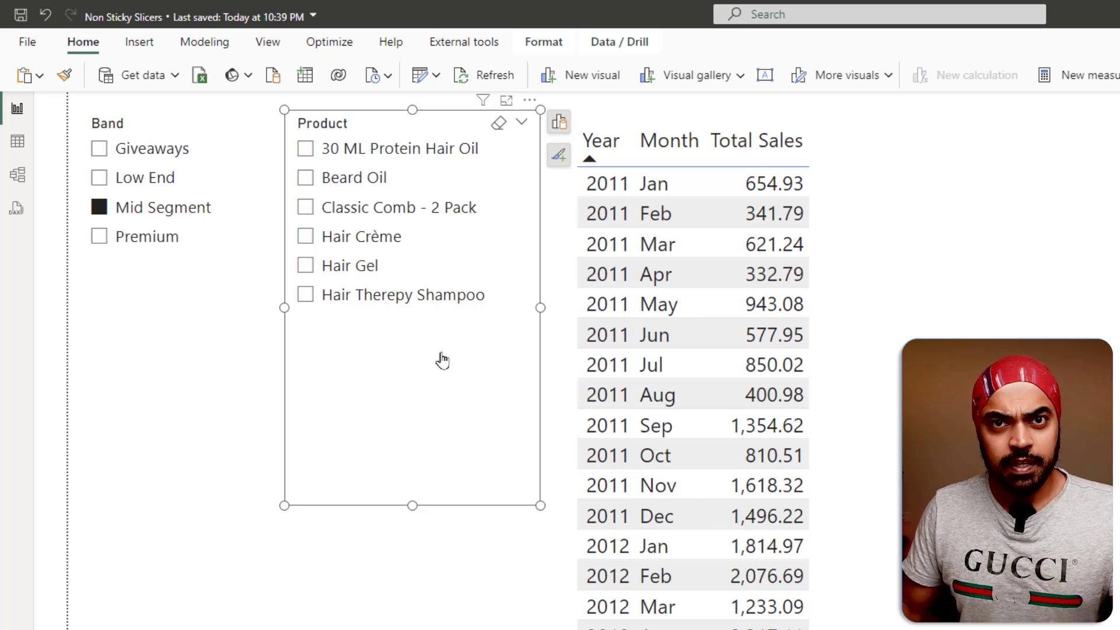
Step: Edit the Product slicer's interactions so that it no longer filters the Band slicer
click(549, 42)
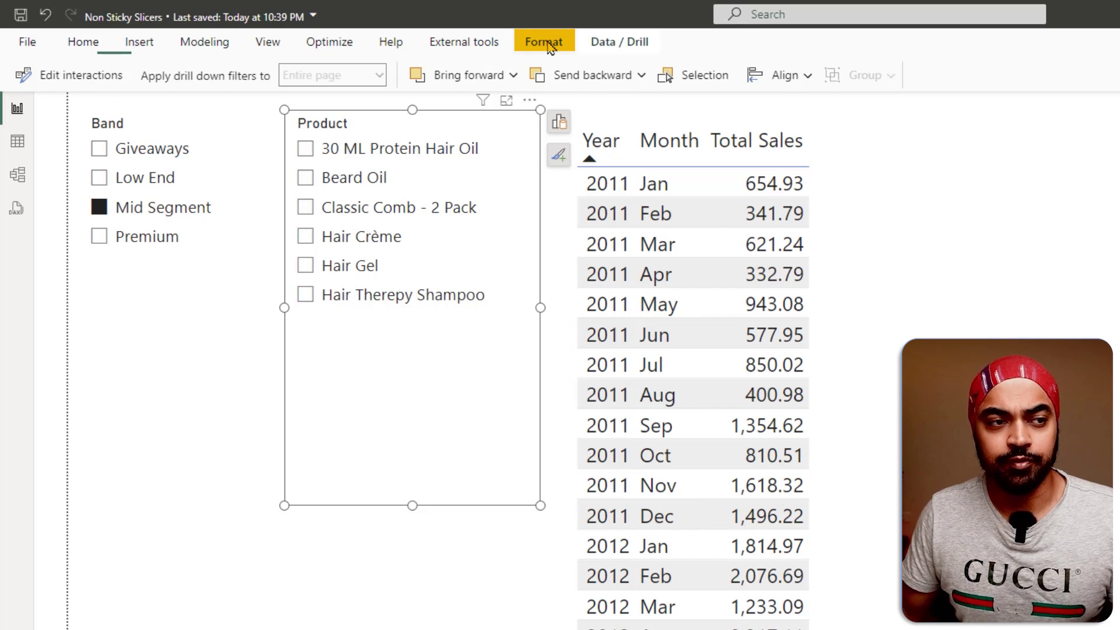
click(88, 80)
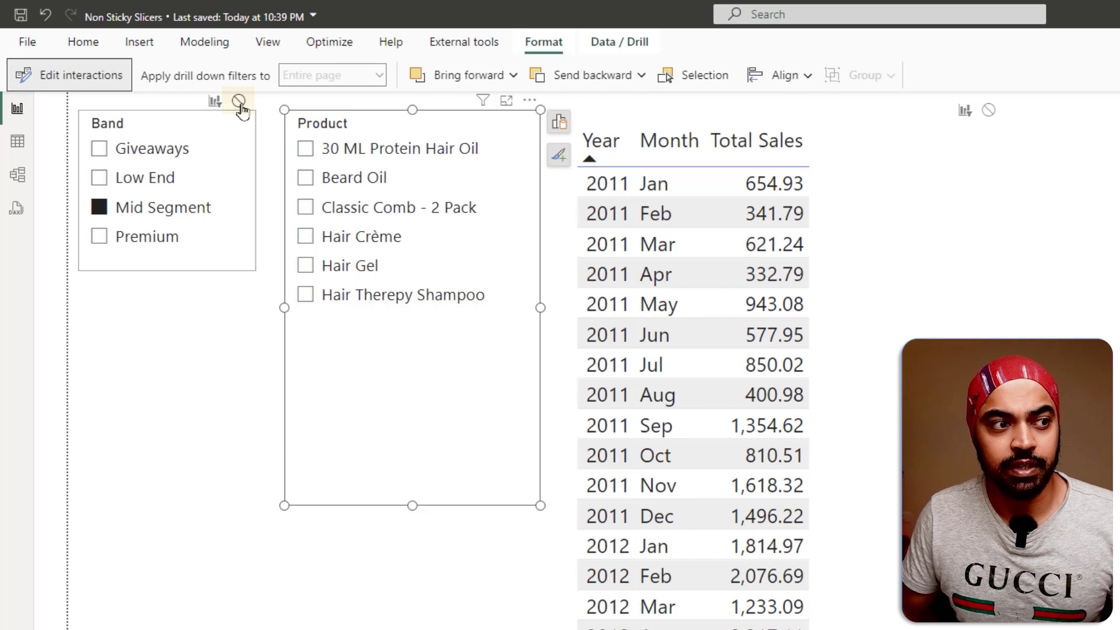
click(250, 403)
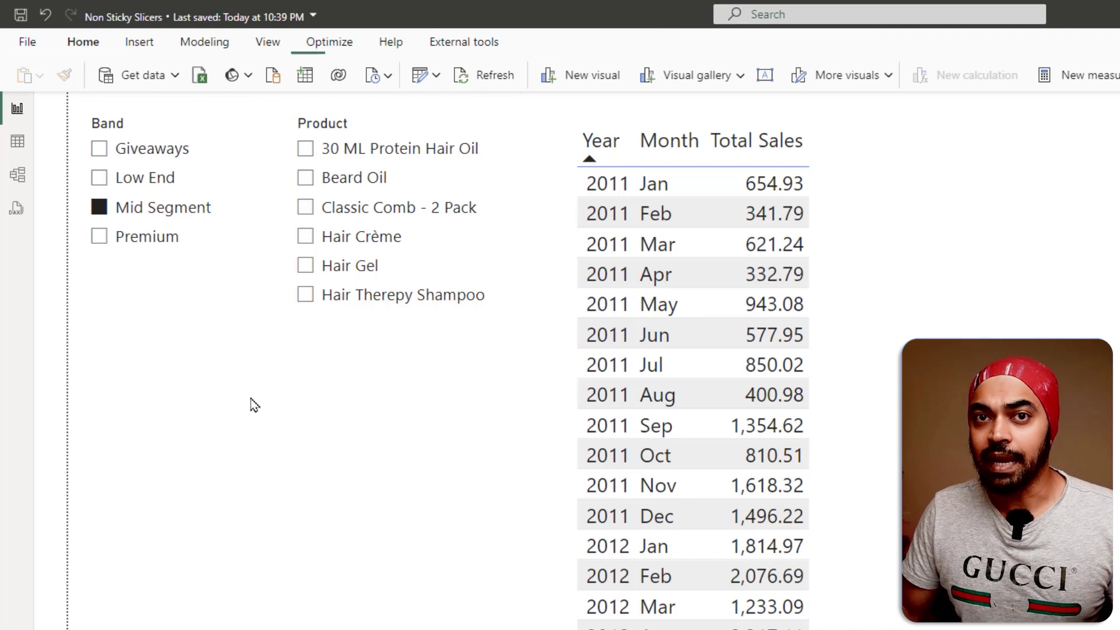
Step: Test the slicers by selecting Premium with Prem Head Massage Oil and switching the band to Mid Segment
click(169, 239)
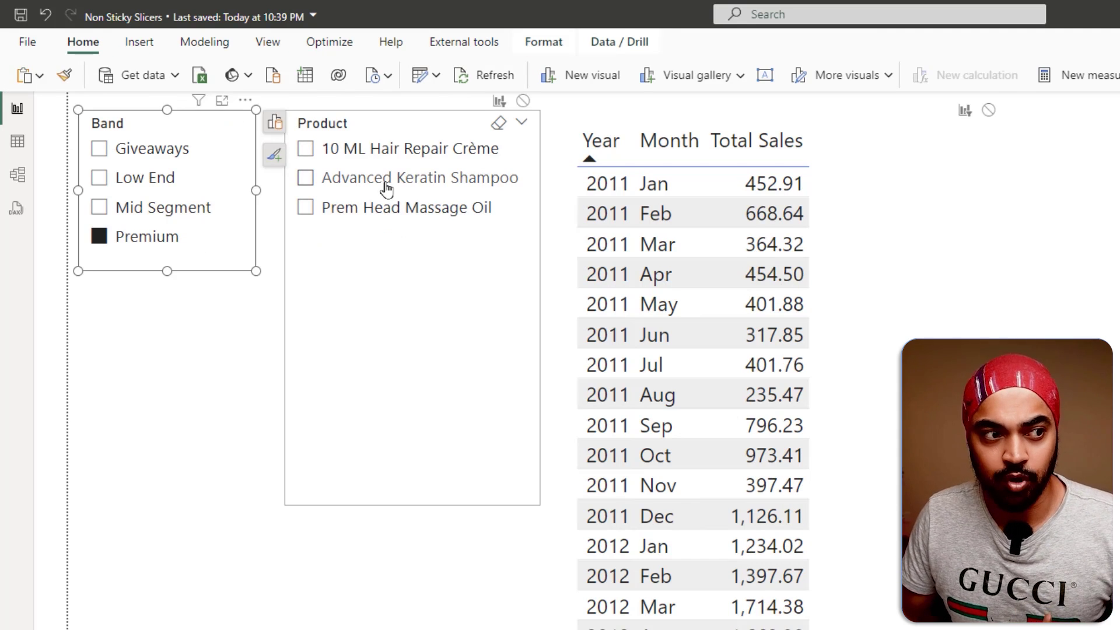
click(383, 208)
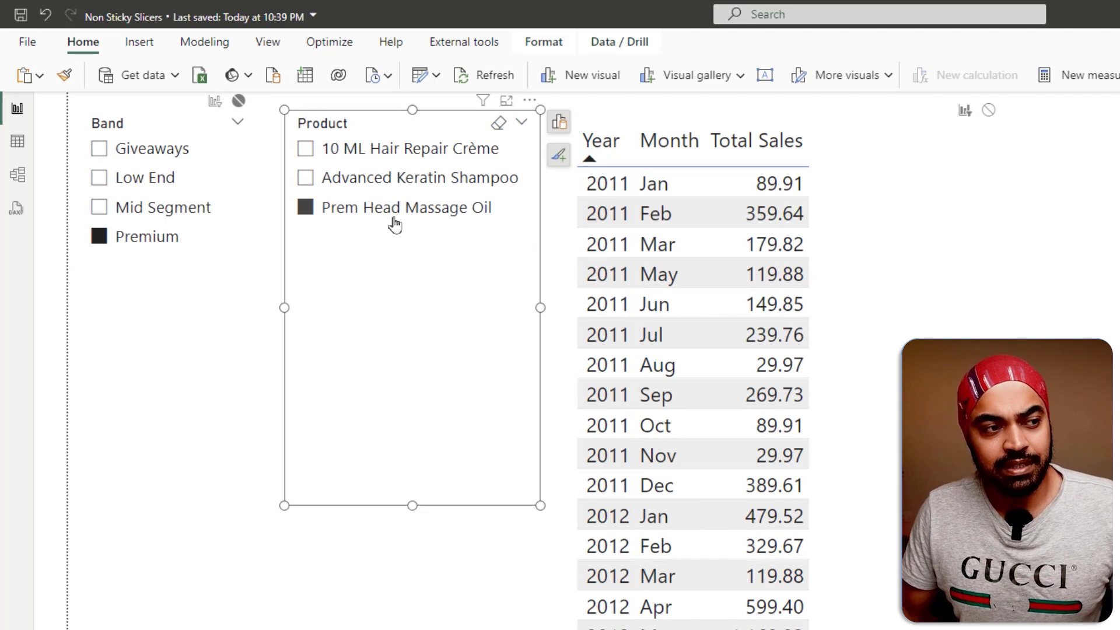
click(184, 210)
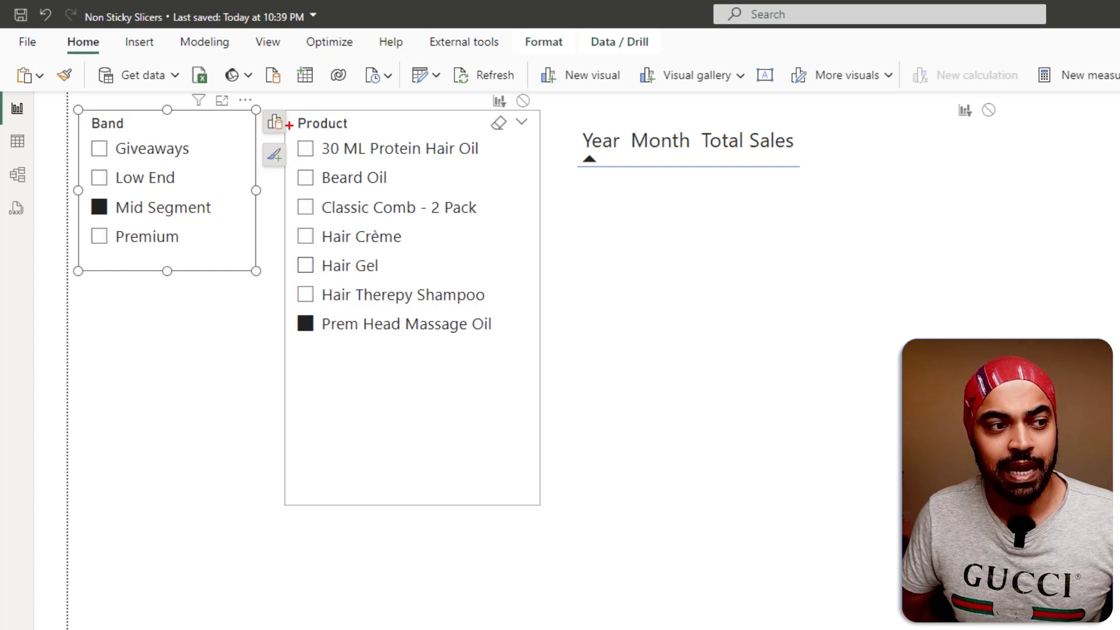
drag(288, 125, 490, 315)
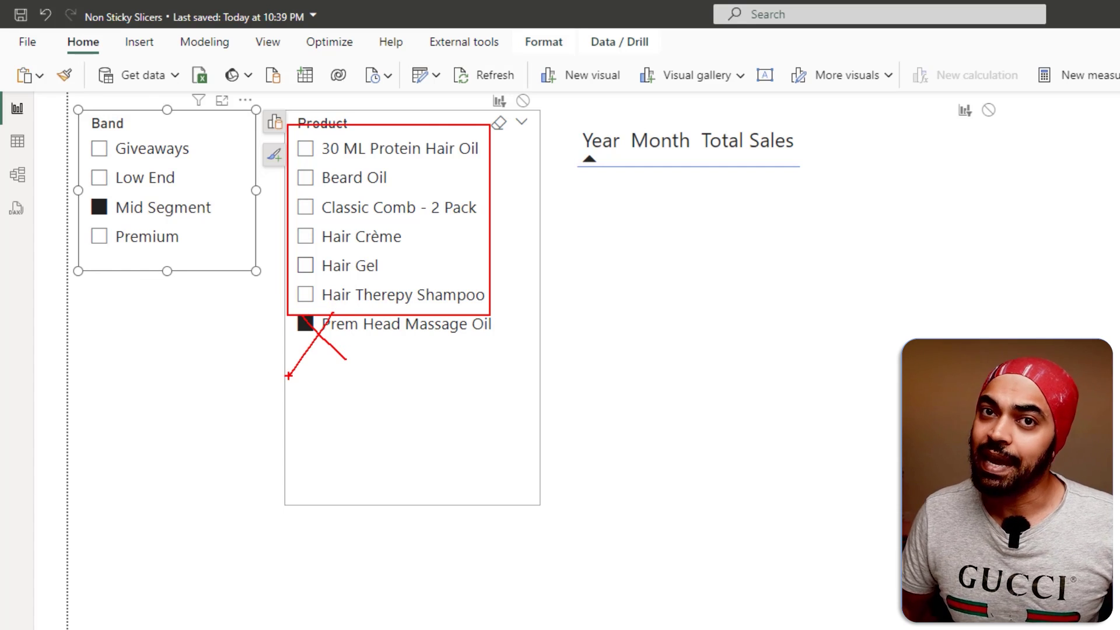
key(Escape)
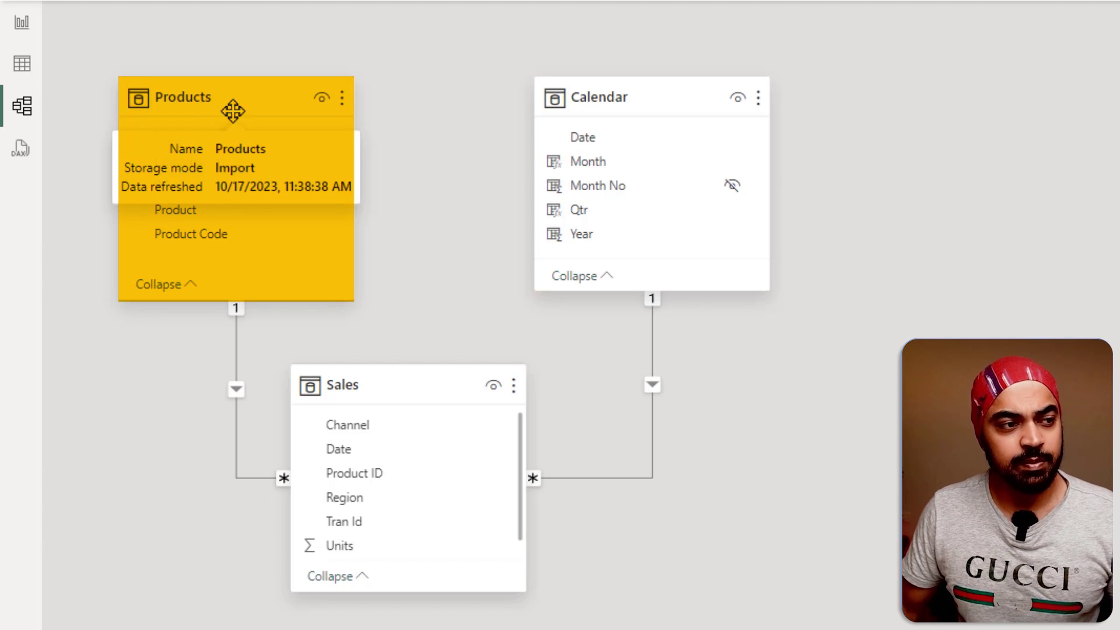
Step: Review the Calendar table in the data model and the Band and Product columns of the Products table
mouse_move(655, 109)
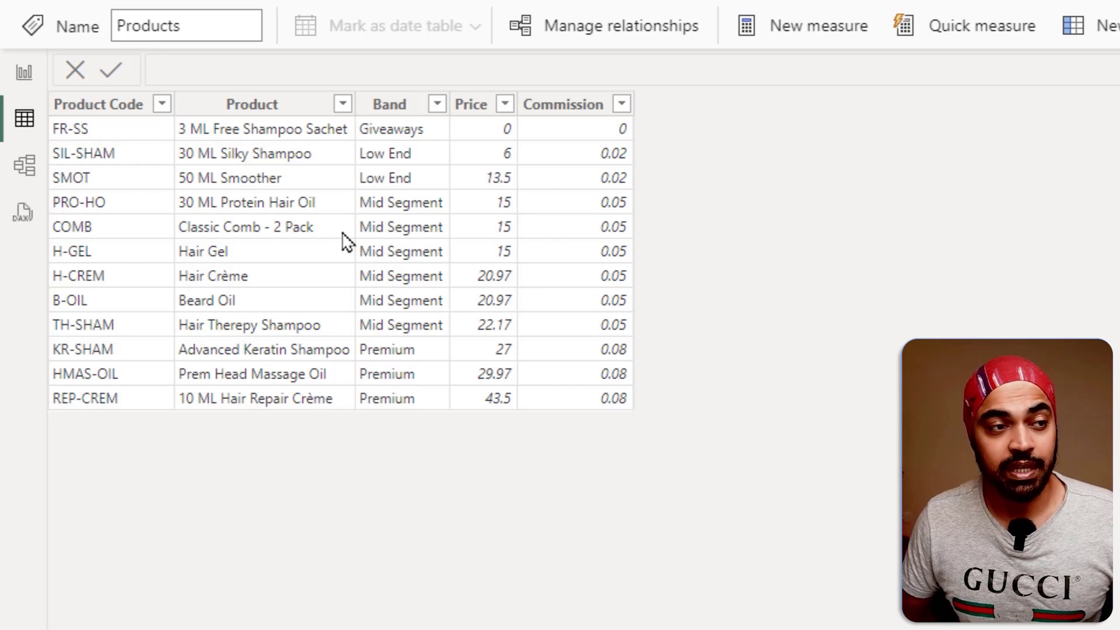
mouse_move(343, 81)
mouse_down()
mouse_move(435, 299)
mouse_move(464, 421)
mouse_up()
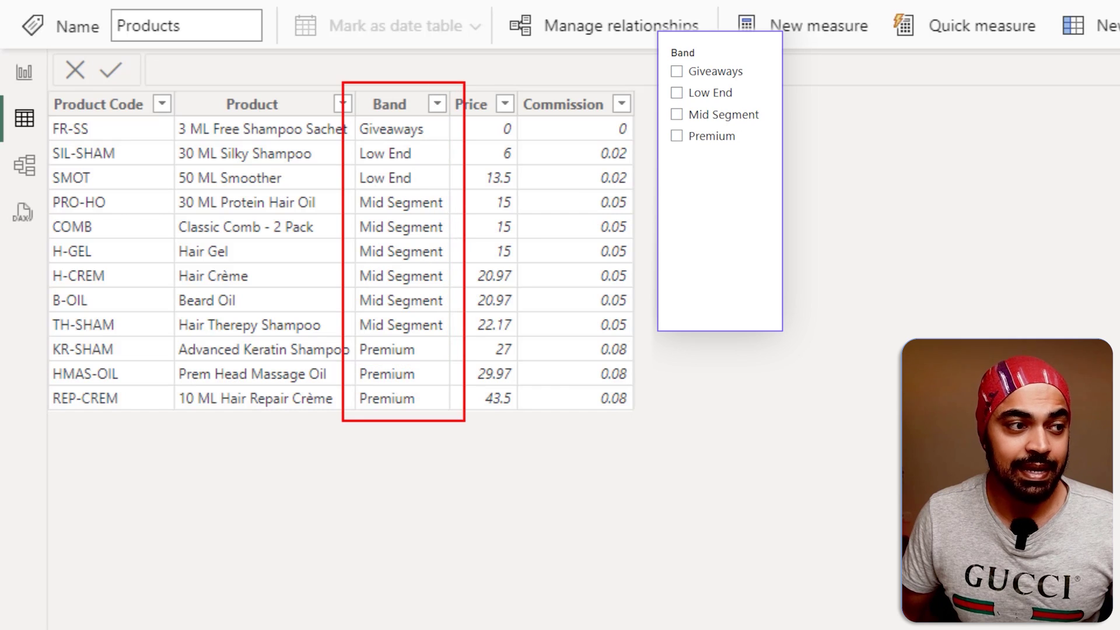
drag(165, 83, 352, 414)
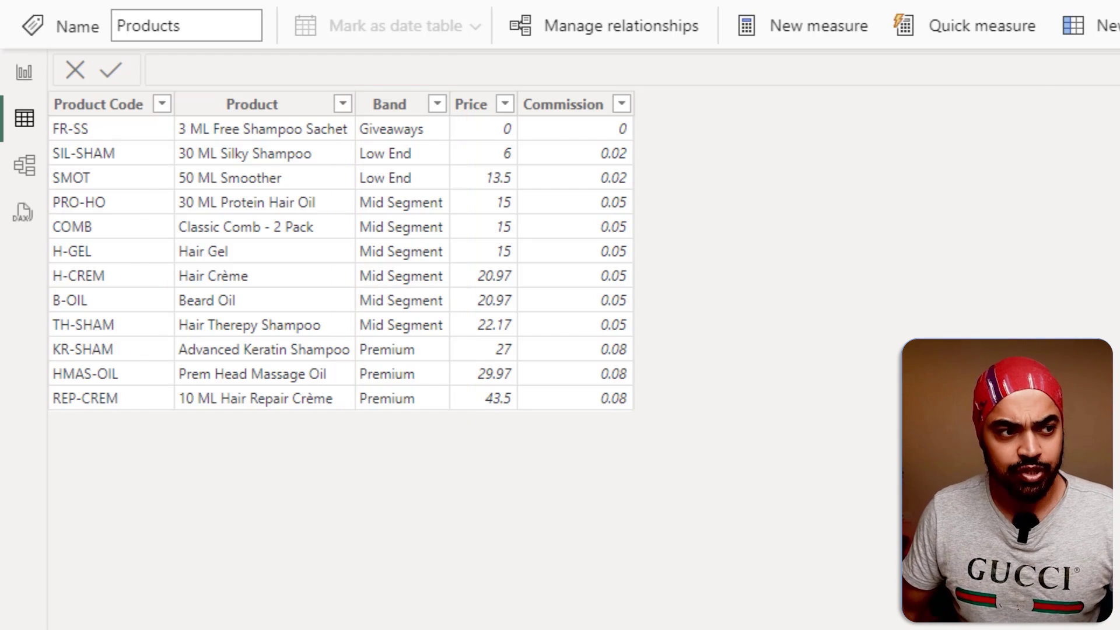
Step: Filter the Products table's Band column to Mid Segment only and mark out the remaining products
click(437, 104)
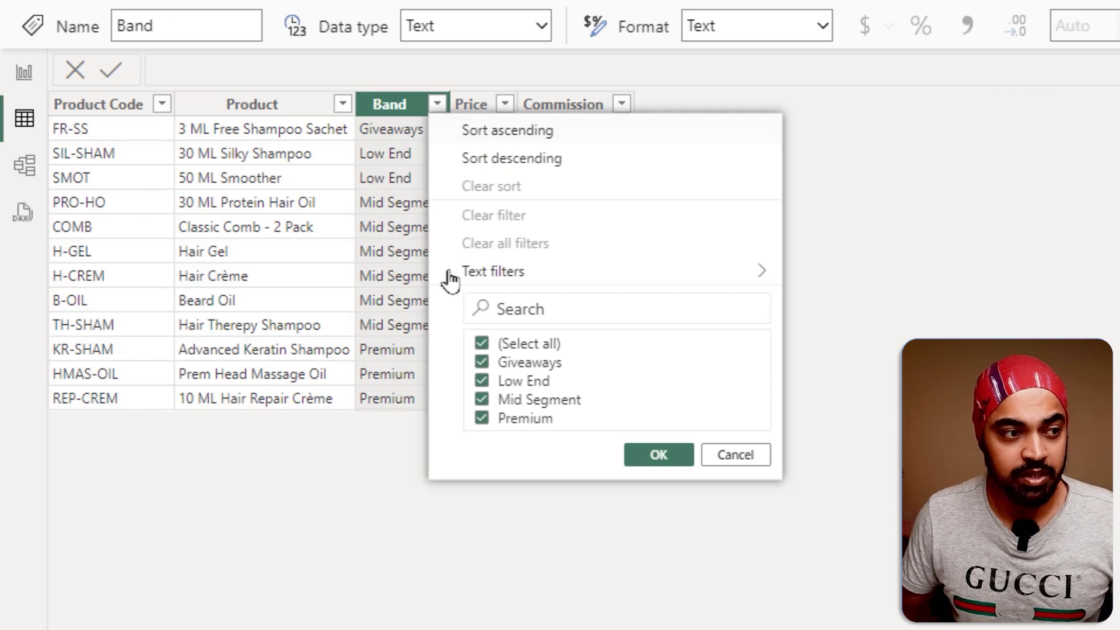
click(492, 347)
click(497, 400)
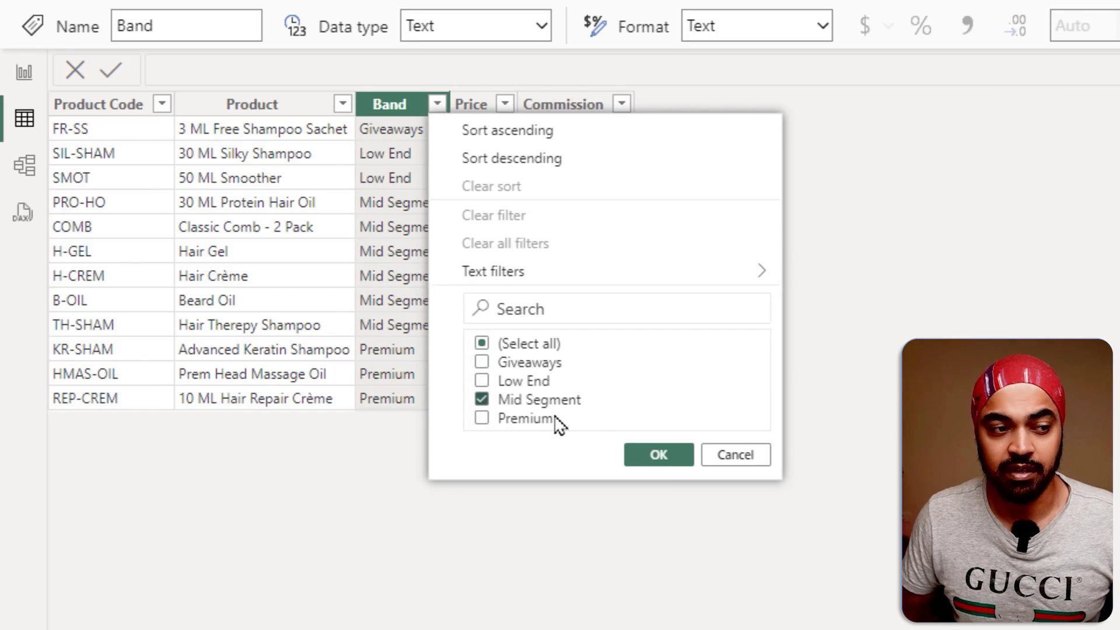
click(659, 454)
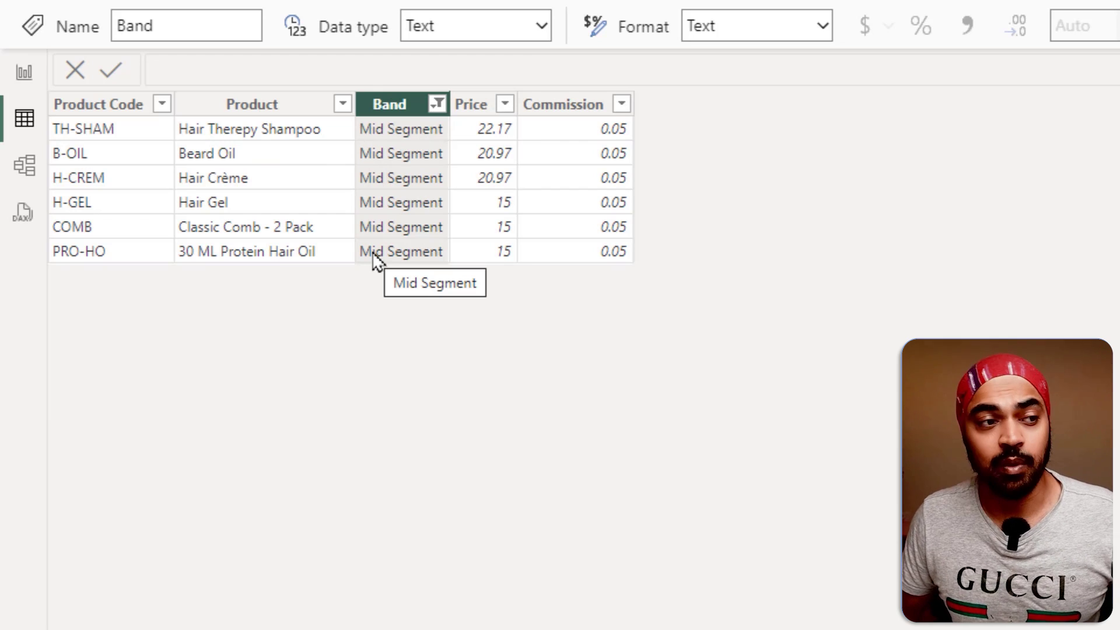
drag(155, 100, 368, 288)
key(Escape)
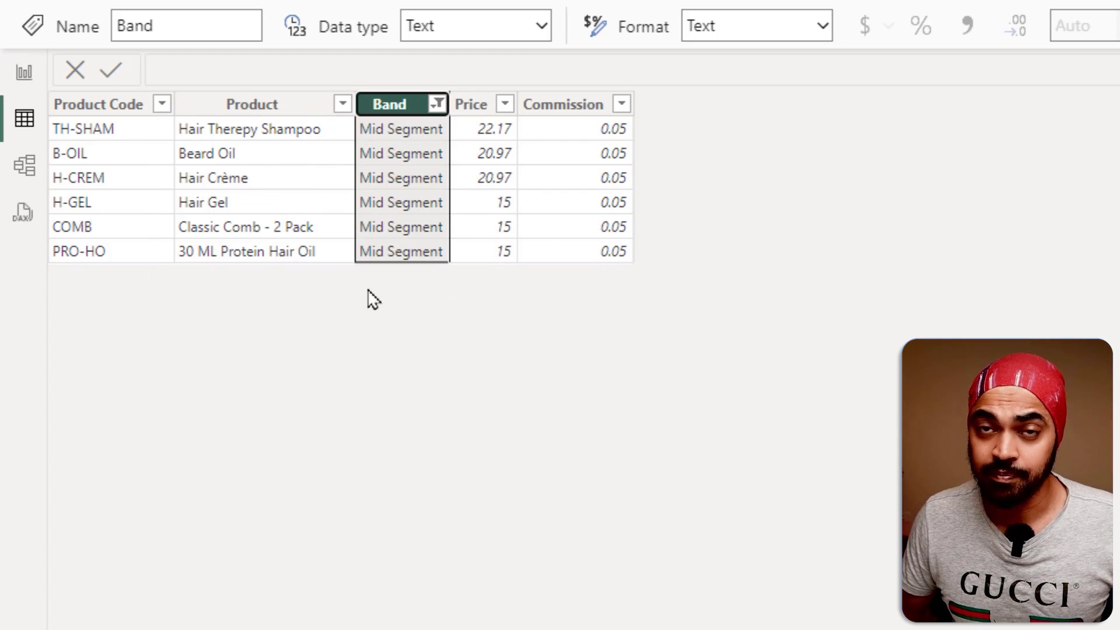
Step: Filter the Products table's Product column to Beard Oil only and mark out the remaining Band value
click(343, 104)
click(418, 344)
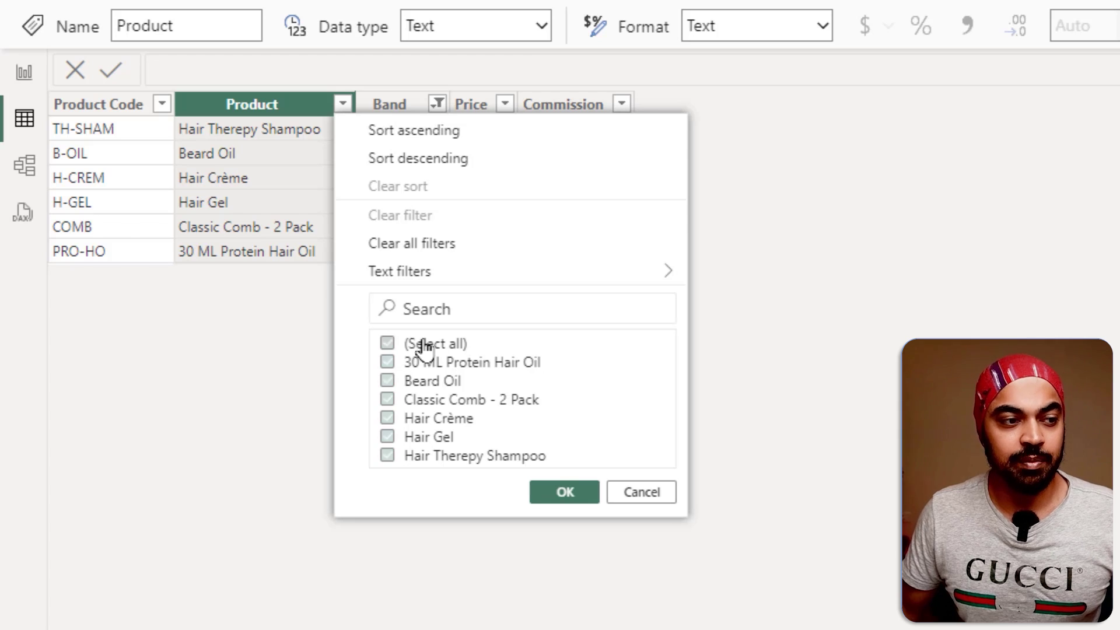
click(446, 382)
click(563, 492)
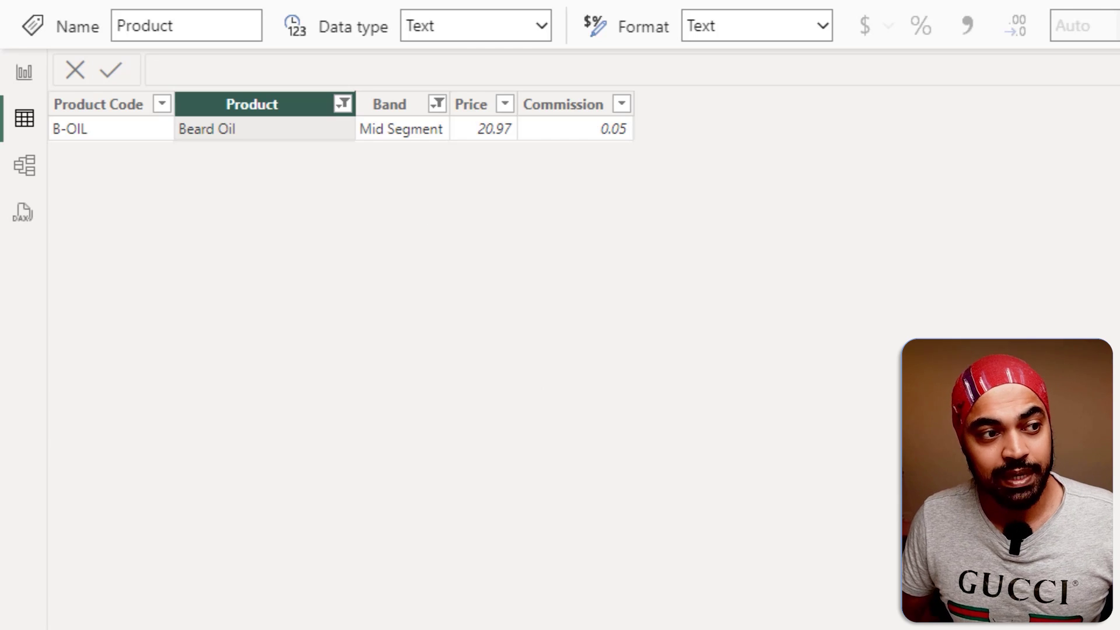
drag(353, 90, 460, 152)
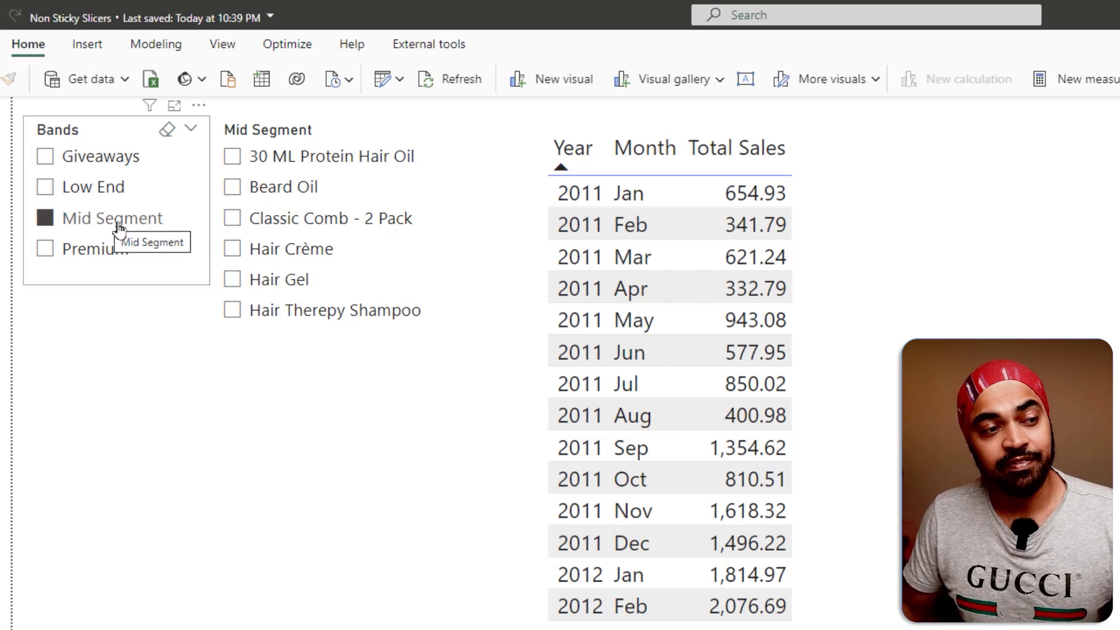
Step: Test the non-sticky slicers by selecting Beard Oil under Mid Segment and switching the band to Low End
click(279, 192)
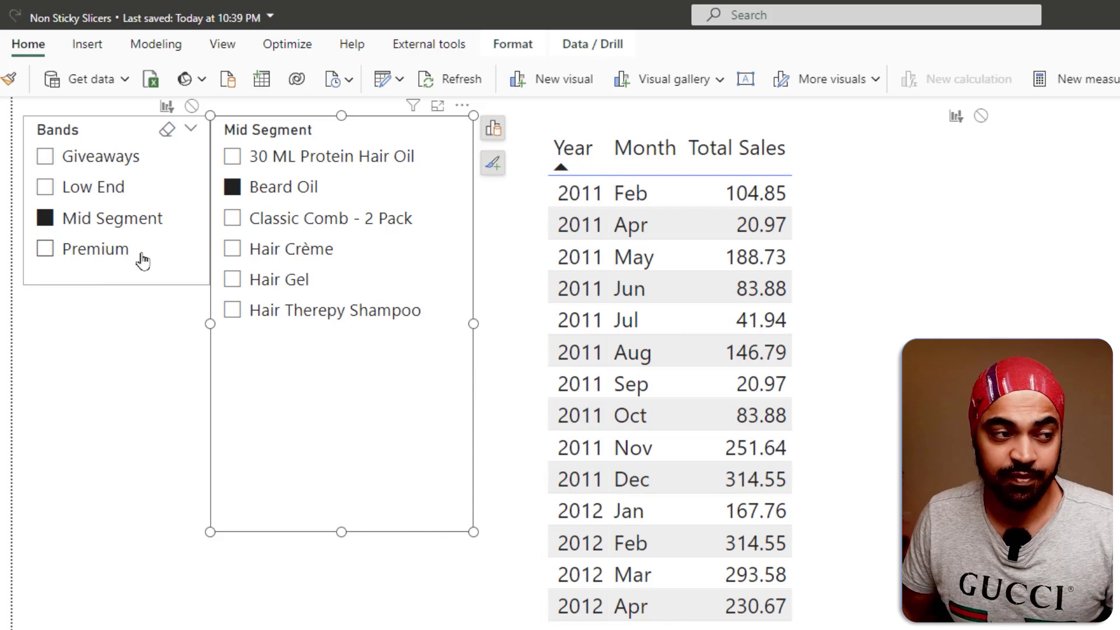
click(114, 191)
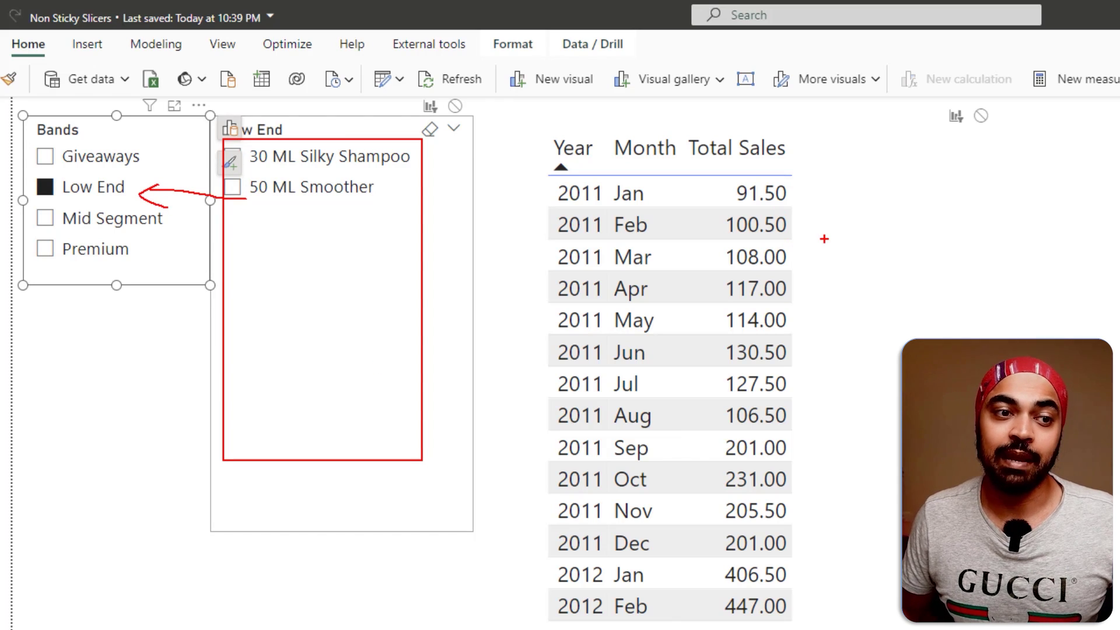
drag(824, 239, 867, 197)
key(Escape)
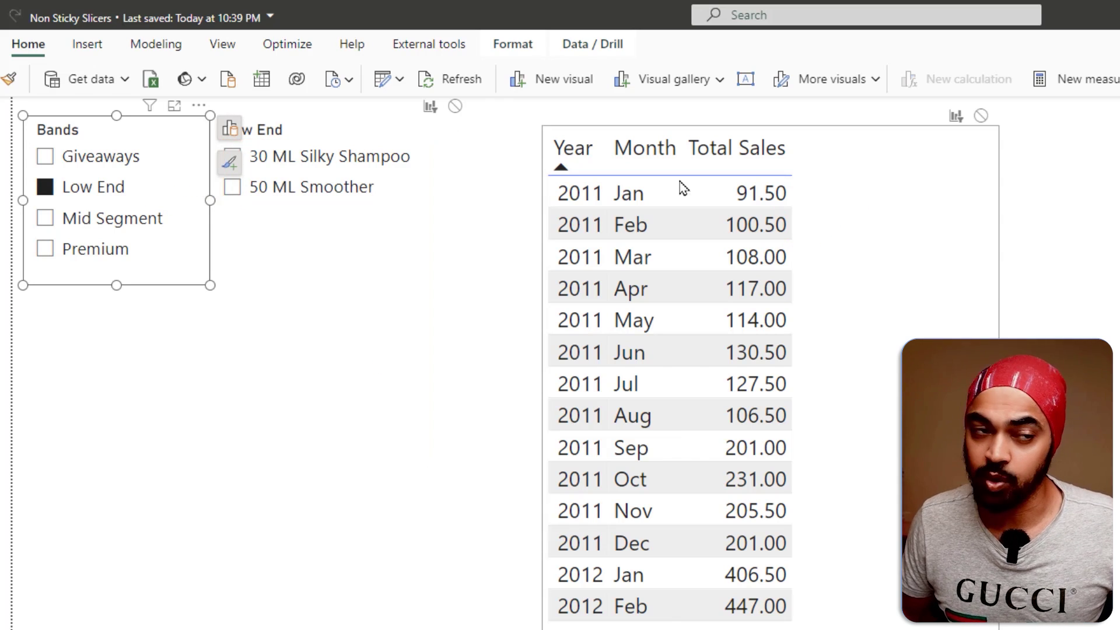
Step: Select 50 ML Smoother, switch the band to Premium, and select Advanced Keratin Shampoo in the product slicer
click(308, 196)
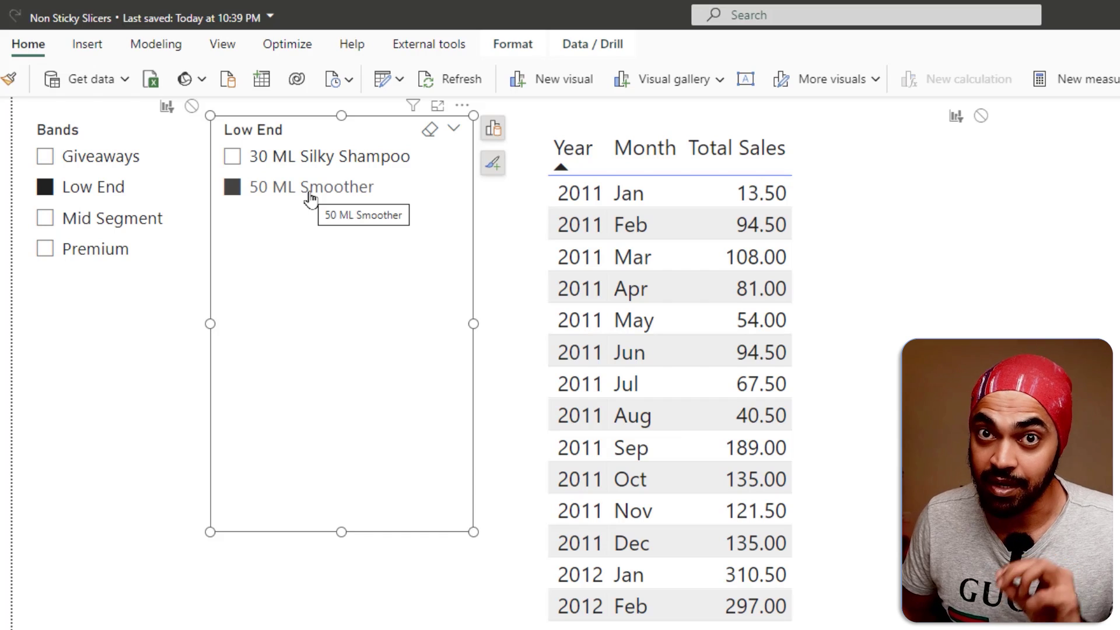
click(45, 251)
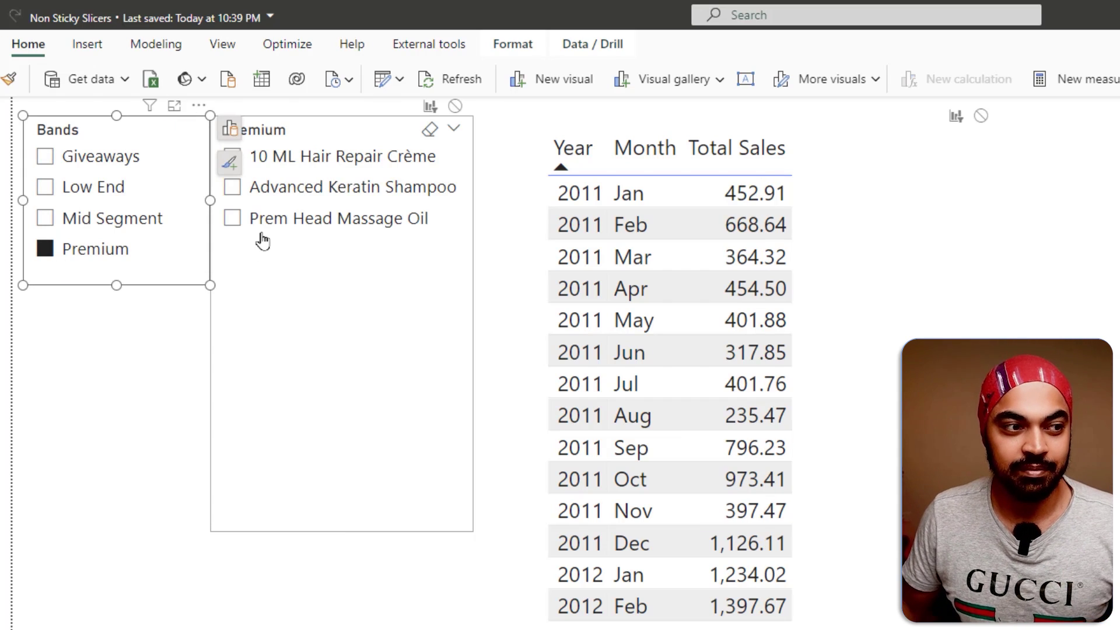
click(309, 339)
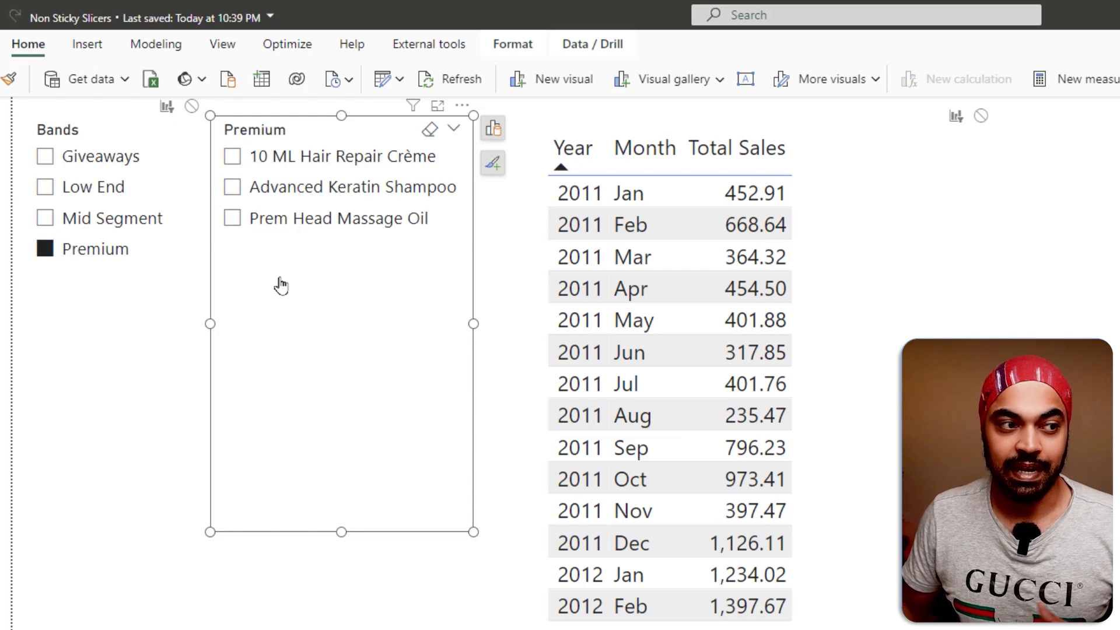
click(289, 198)
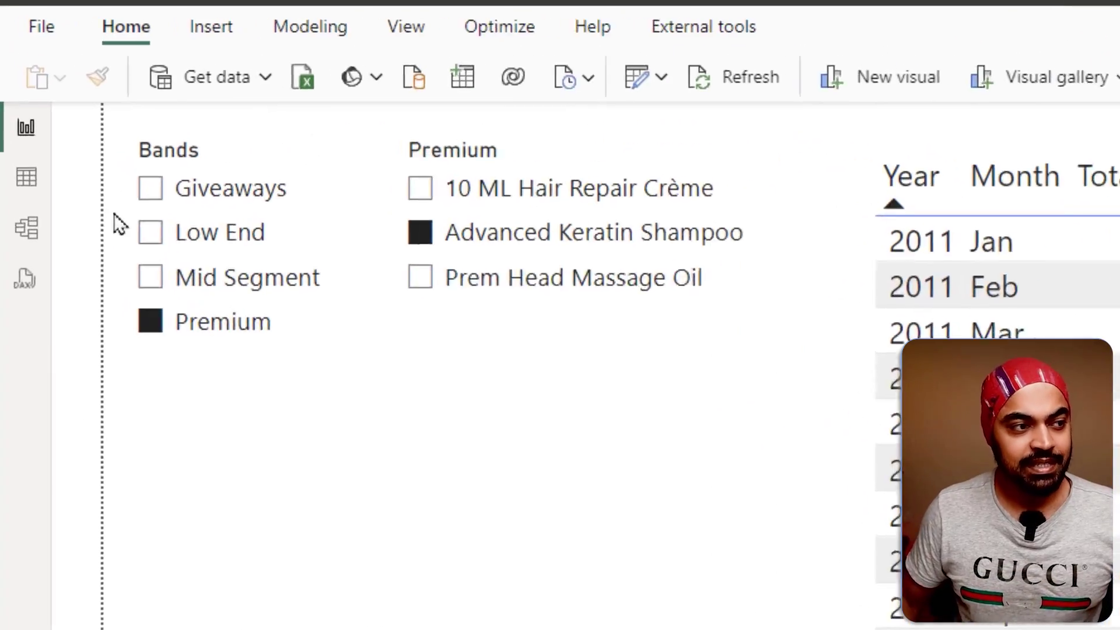
Step: Show the Test table's data and go through its ColA, ColB and ColC columns
click(27, 176)
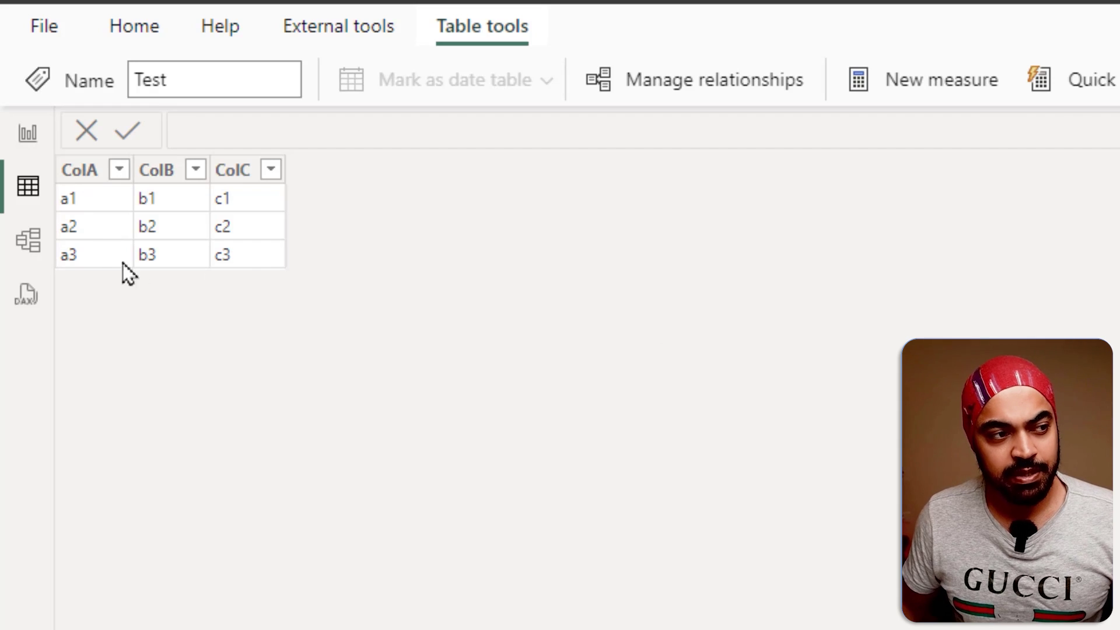
click(79, 174)
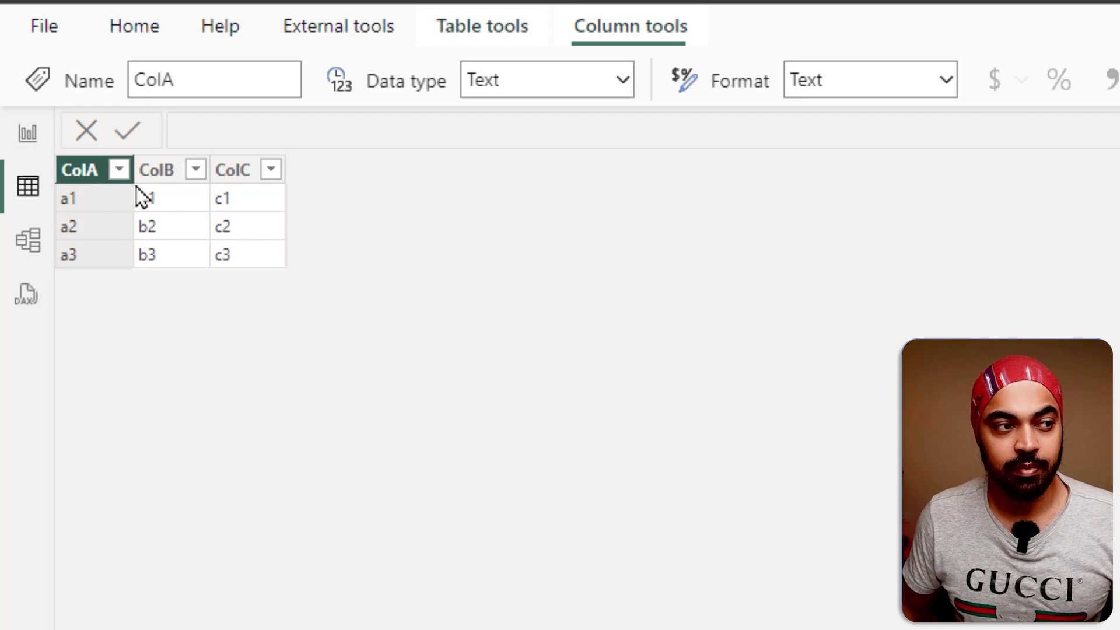
click(159, 175)
click(239, 175)
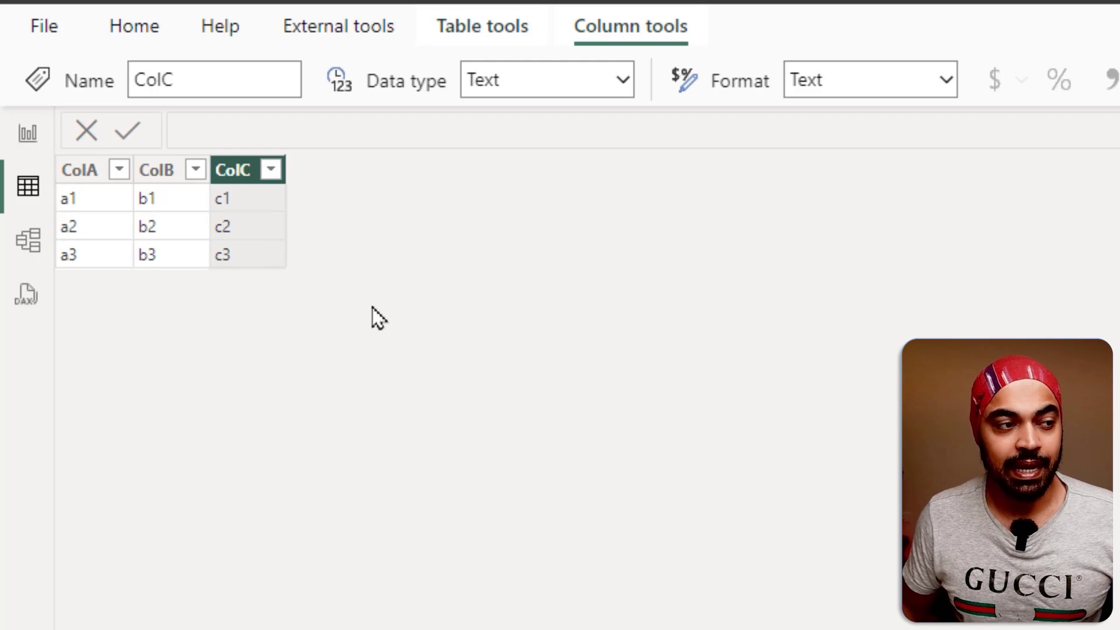
Step: Sketch over the Test table how its column names feed one slicer and each column's values feed a second slicer
key(ctrl+2)
drag(499, 269, 626, 414)
mouse_move(44, 146)
mouse_down()
mouse_move(142, 188)
mouse_move(302, 190)
mouse_move(352, 221)
mouse_move(397, 309)
mouse_up()
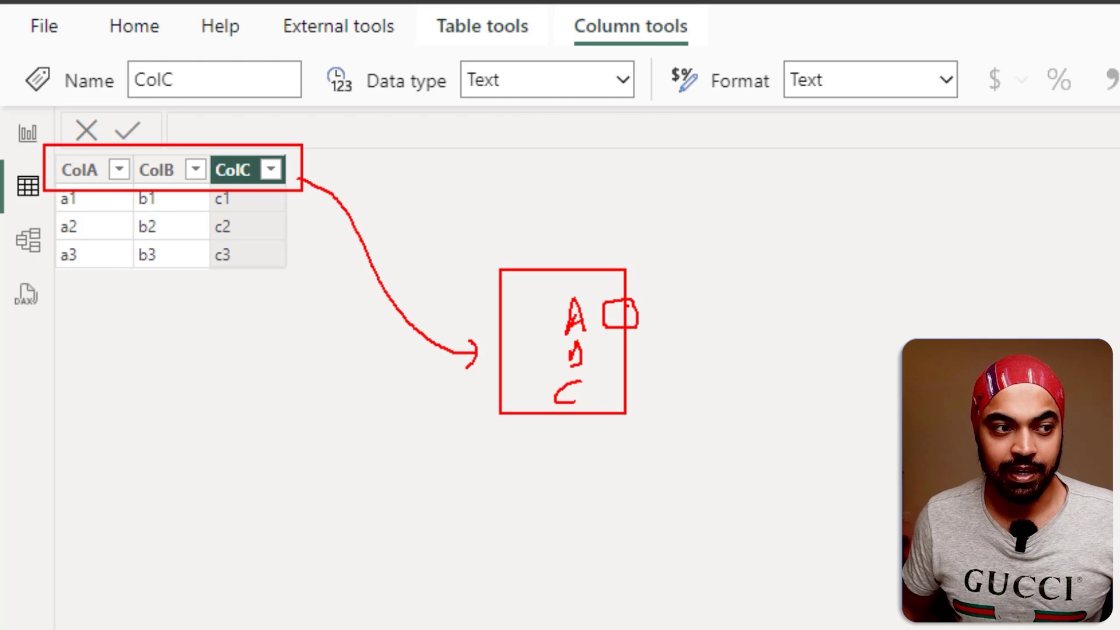
drag(732, 273, 847, 597)
mouse_move(790, 279)
mouse_down()
mouse_move(755, 222)
mouse_move(540, 212)
mouse_move(223, 328)
mouse_move(93, 324)
mouse_move(80, 273)
mouse_up()
drag(591, 345, 637, 371)
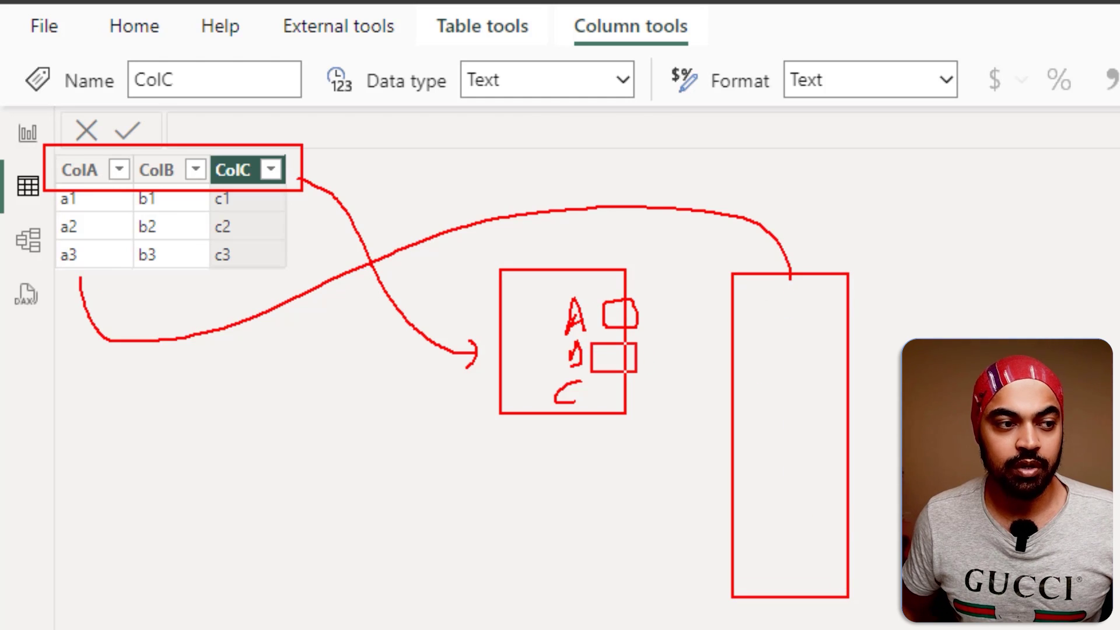
mouse_move(784, 368)
mouse_down()
mouse_move(650, 475)
mouse_move(320, 472)
mouse_move(189, 294)
mouse_up()
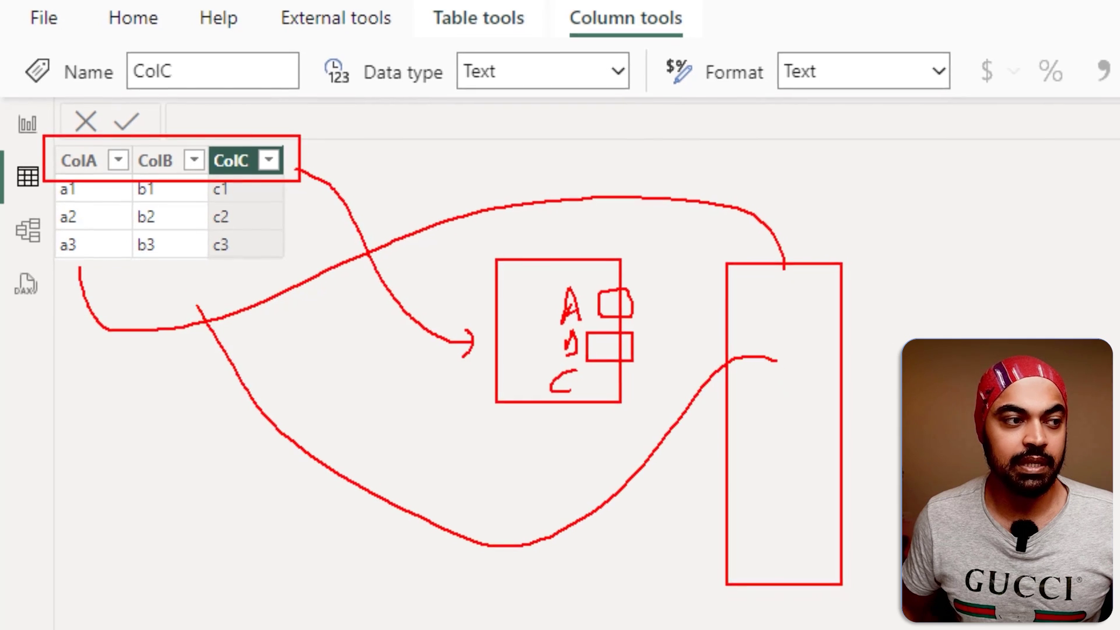
drag(841, 501, 746, 525)
mouse_move(714, 457)
mouse_down()
mouse_move(329, 568)
mouse_move(225, 325)
mouse_move(228, 240)
mouse_up()
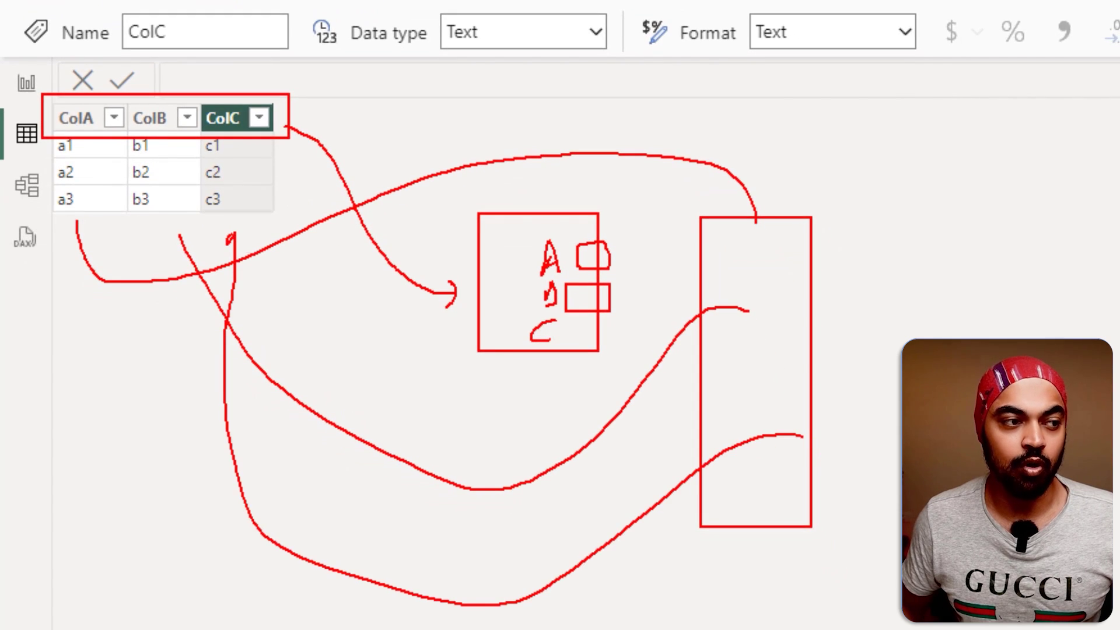
Step: Draw a box beside item C in the first sketched slicer and clear all the annotations
drag(565, 329, 596, 350)
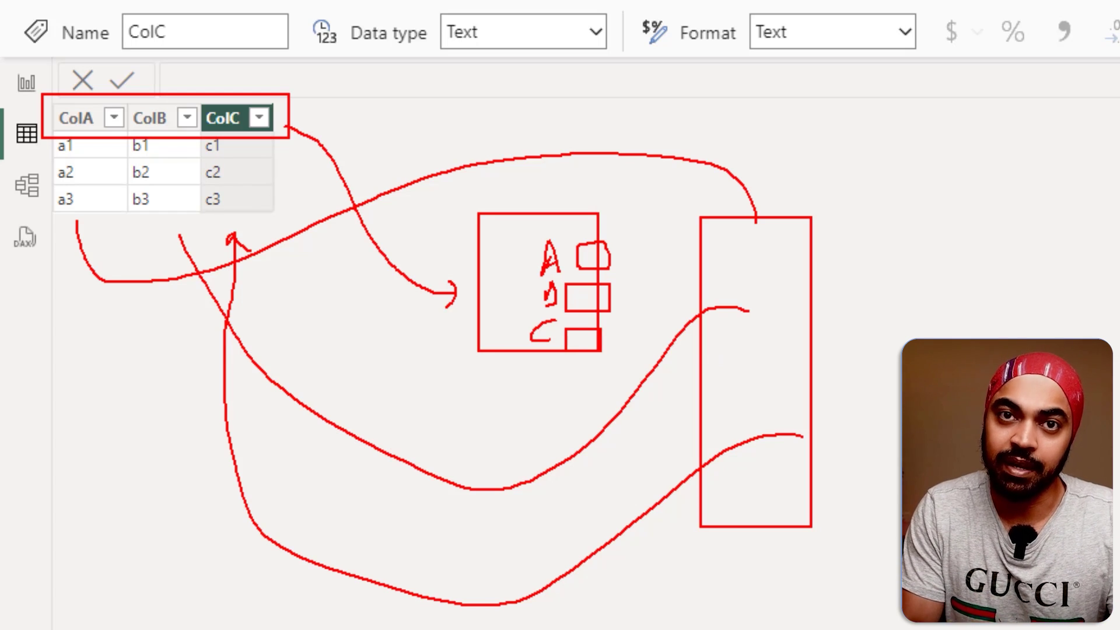
key(Escape)
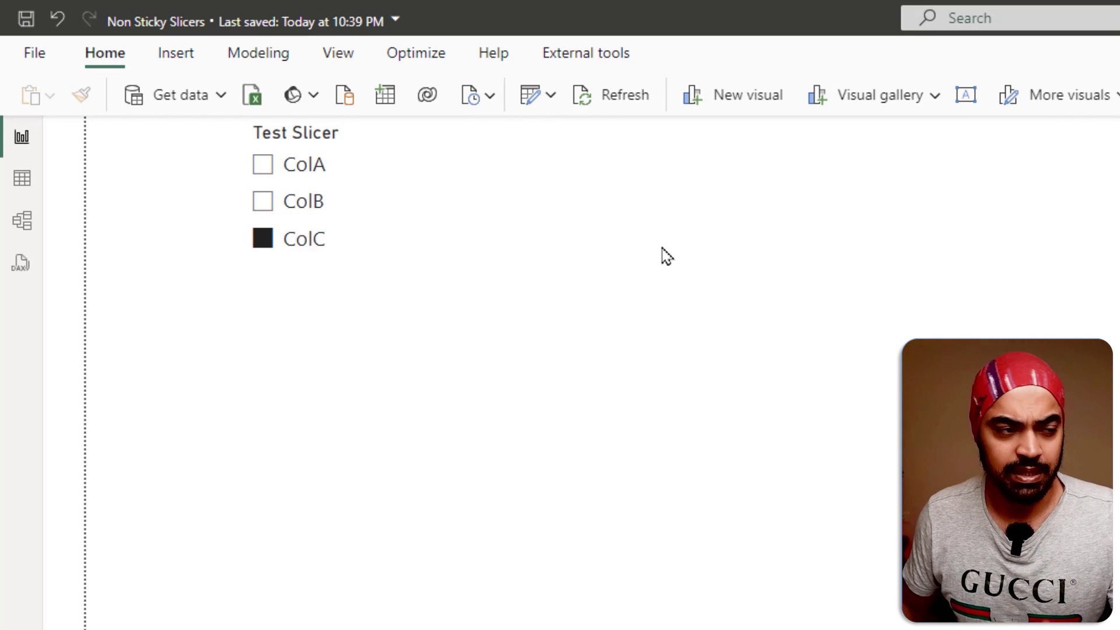
Step: Set up a new fields parameter containing ColA, ColB and ColC from the Test table
click(277, 60)
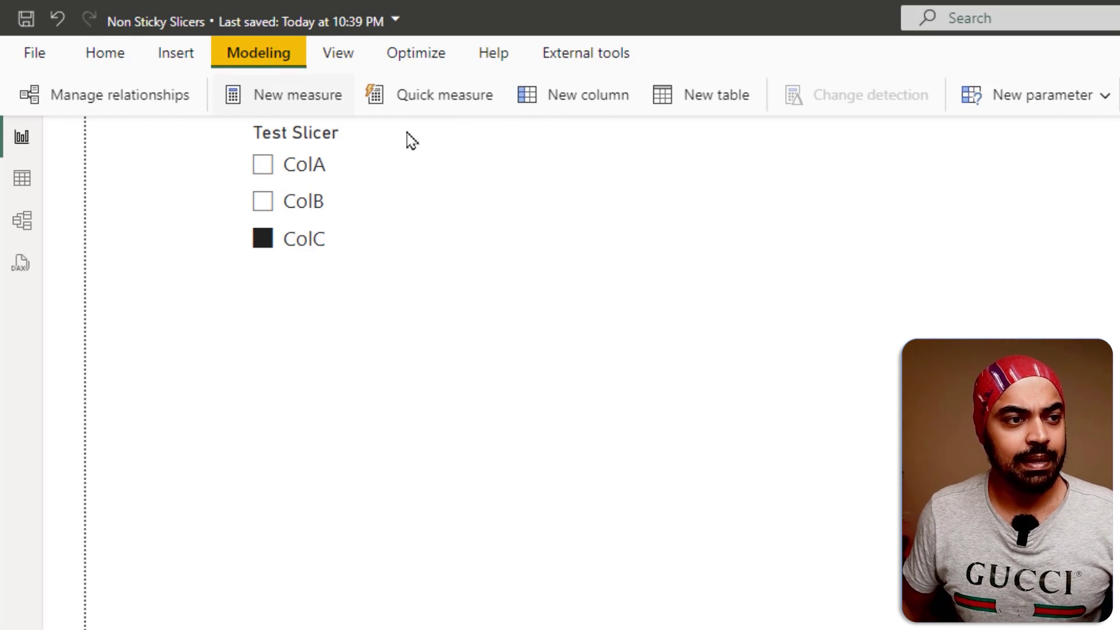
click(1107, 107)
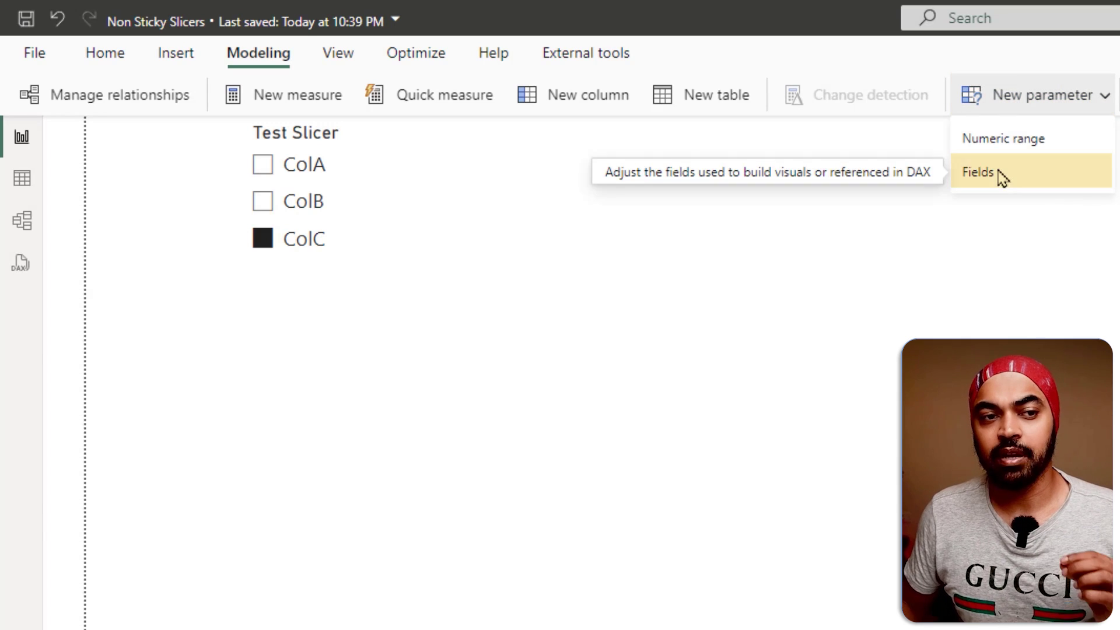
click(1002, 178)
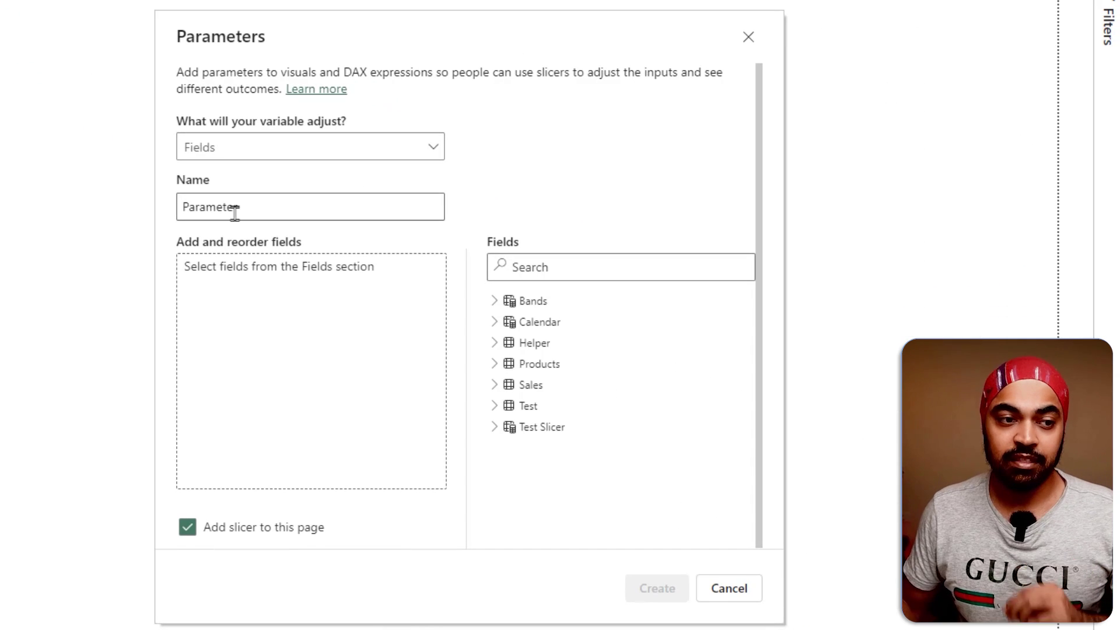
double_click(241, 207)
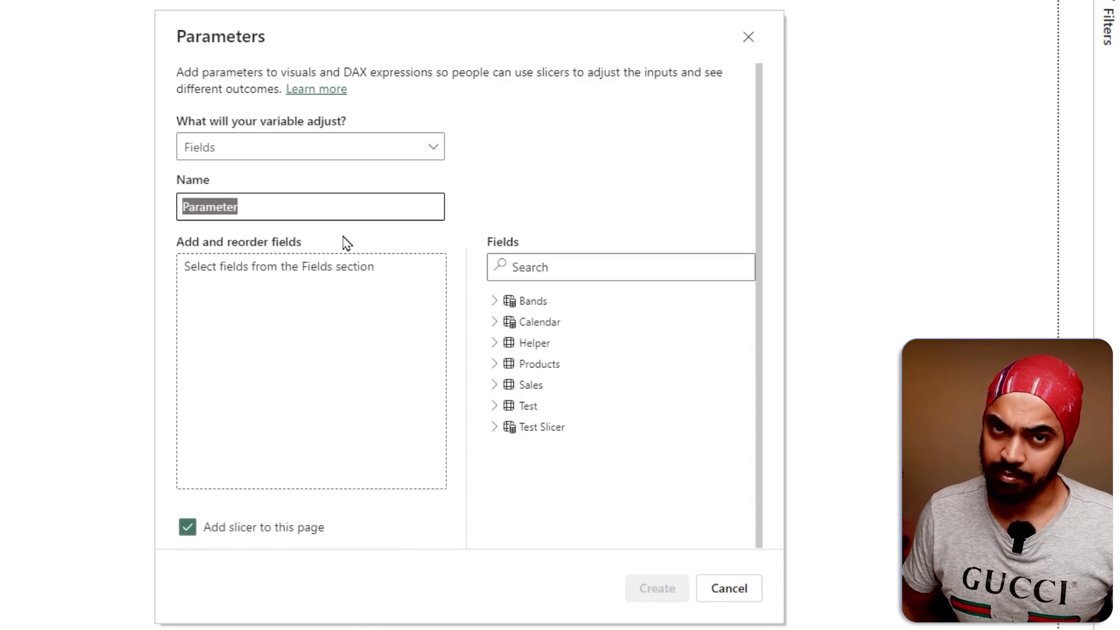
click(494, 407)
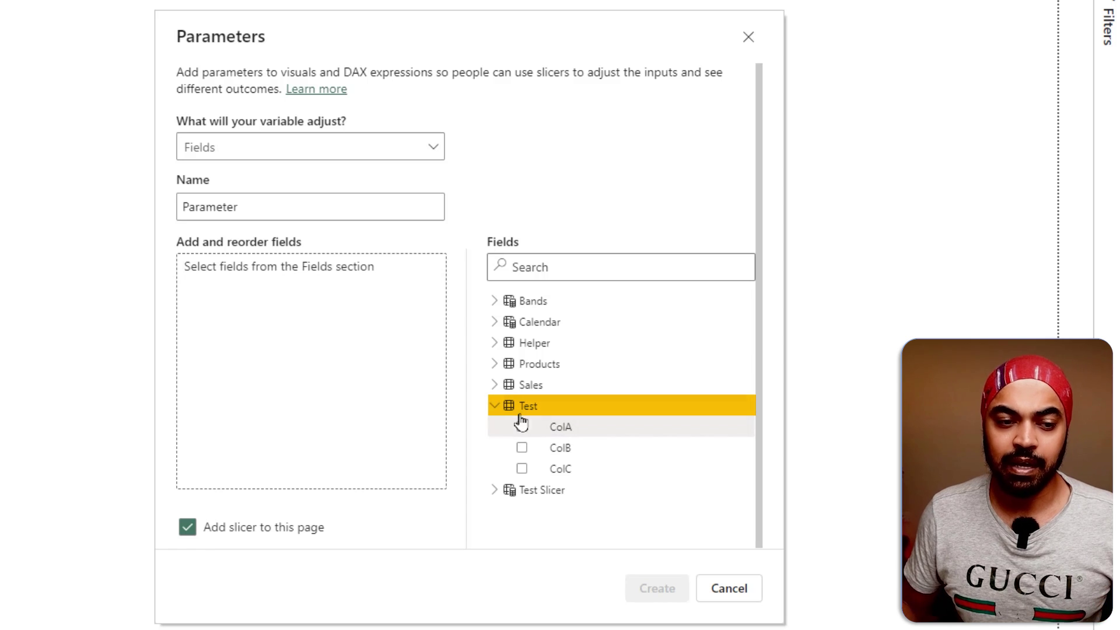
drag(541, 429, 315, 326)
drag(560, 447, 350, 350)
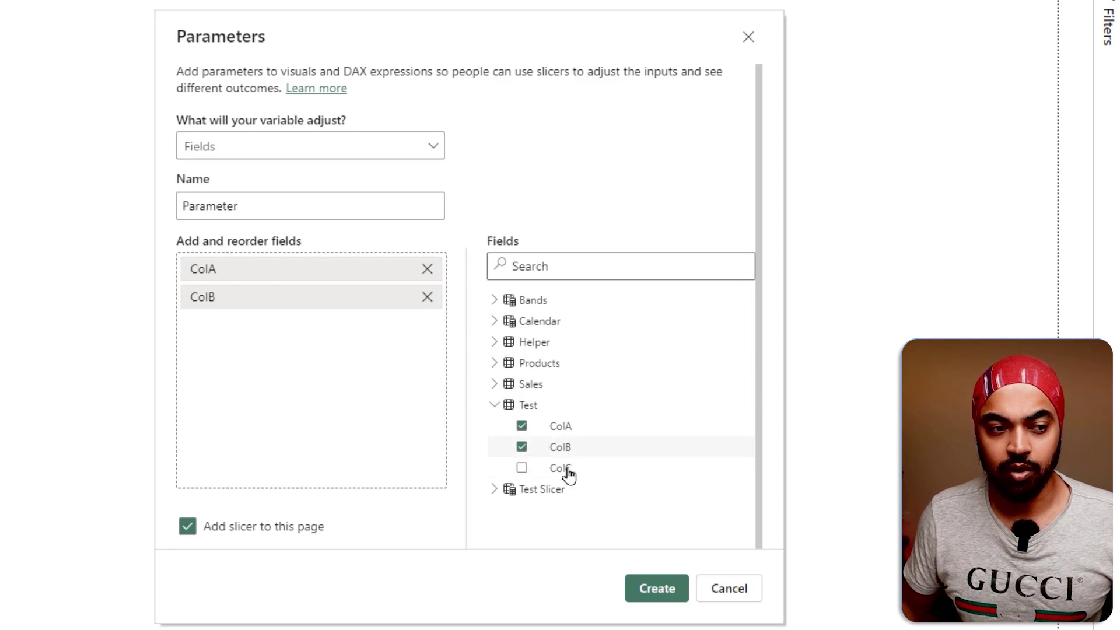
drag(574, 472, 318, 353)
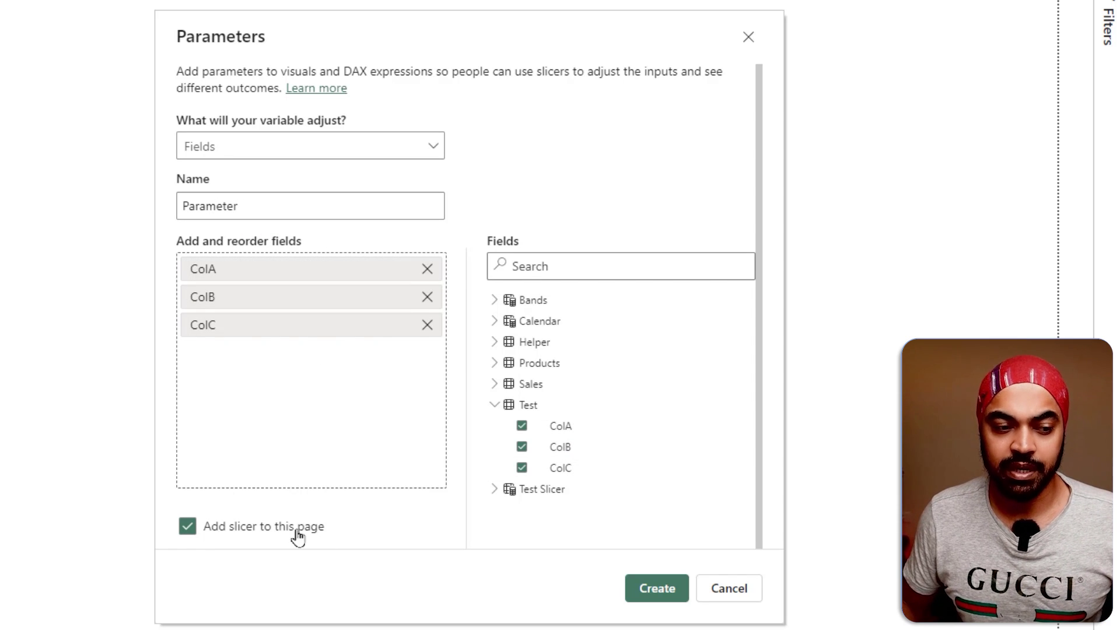
Step: Sketch a link from the parameter's add-slicer option to the existing Test Slicer, clear the marks, and cancel the parameter
drag(187, 500, 313, 540)
mouse_move(233, 527)
mouse_down()
mouse_move(0, 304)
mouse_move(0, 268)
mouse_up()
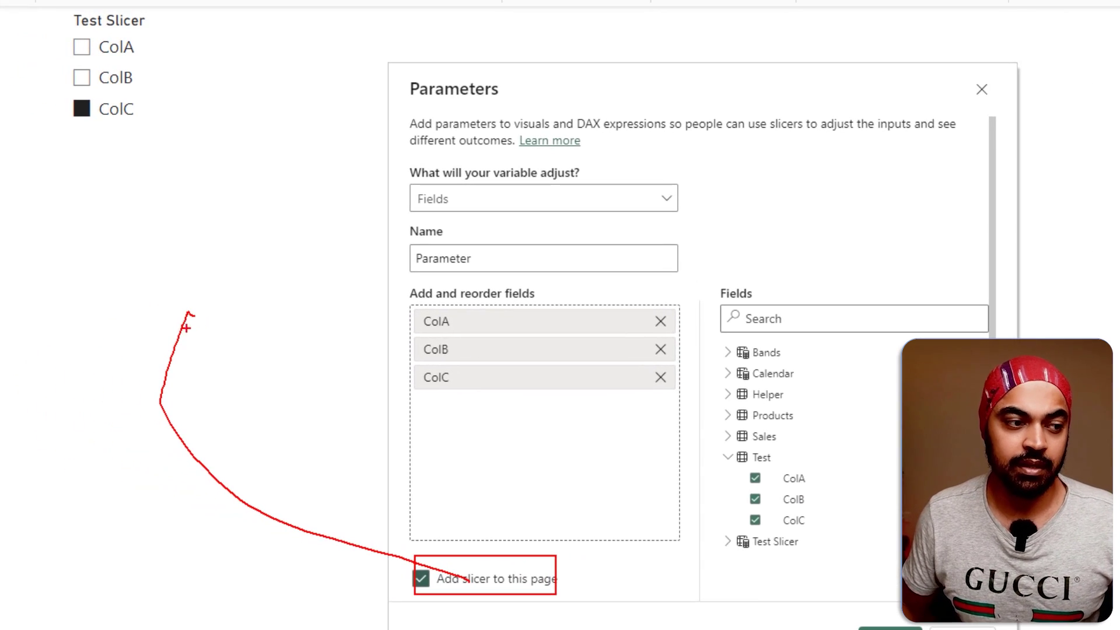
mouse_move(187, 313)
mouse_down()
mouse_move(127, 242)
mouse_move(109, 164)
mouse_up()
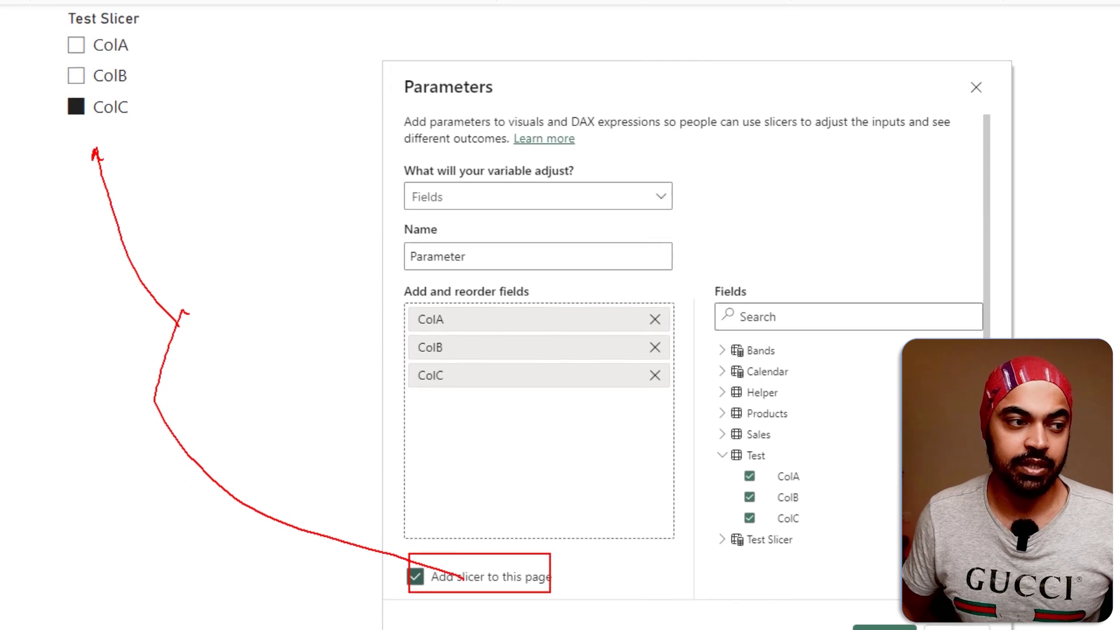
drag(917, 602, 889, 629)
key(Escape)
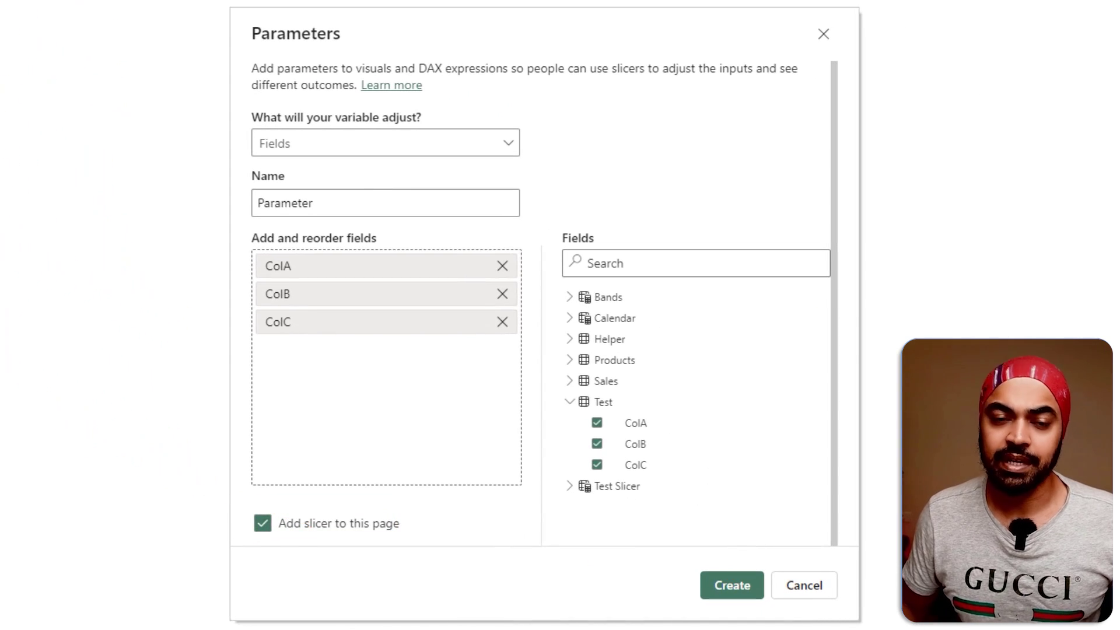
click(806, 589)
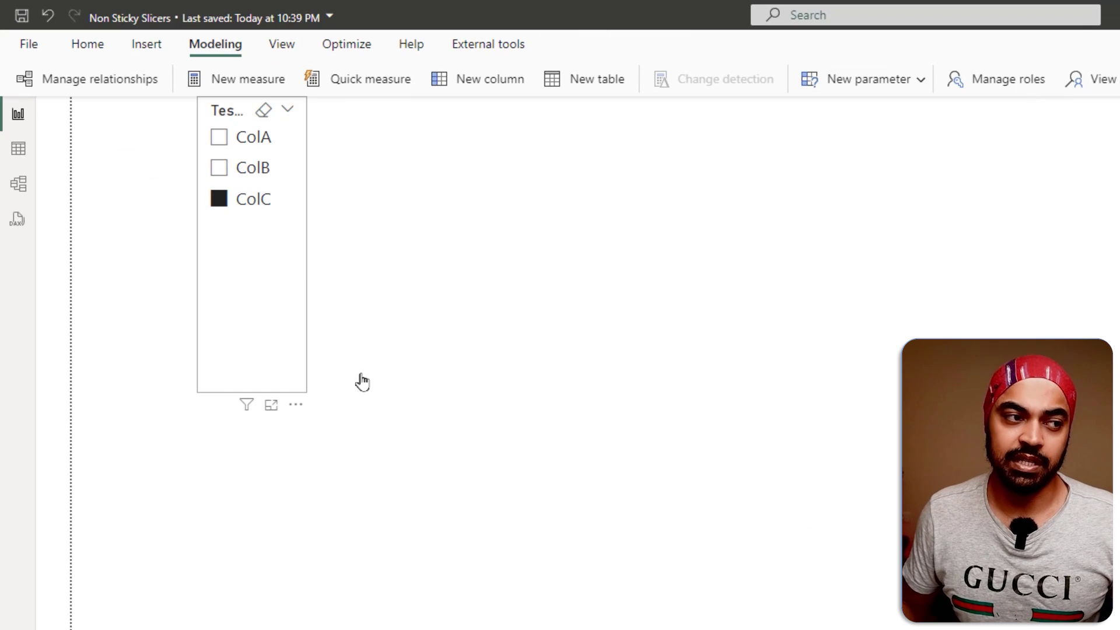
Step: Move the Test Slicer towards the middle of the page and display the Test Slicer field's DAX definition
drag(362, 382, 729, 468)
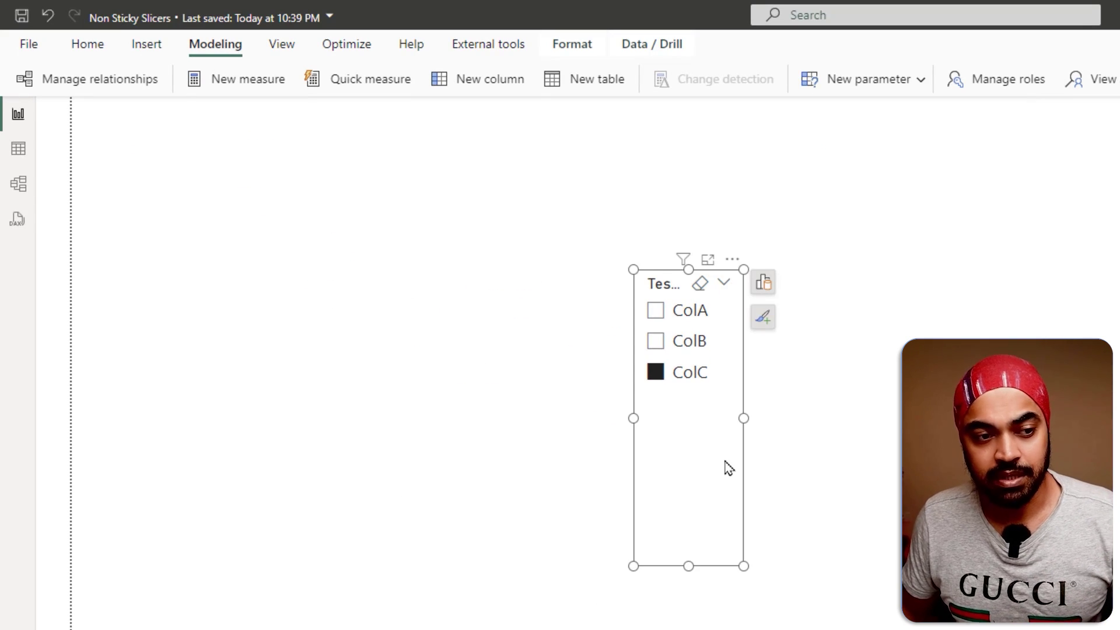
click(945, 218)
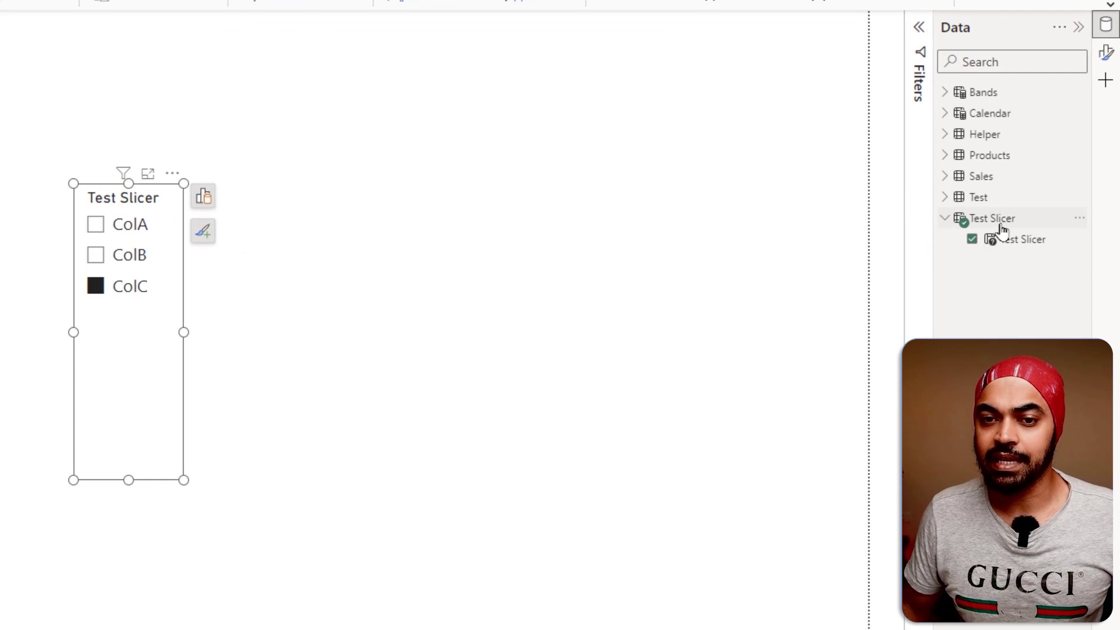
click(1022, 239)
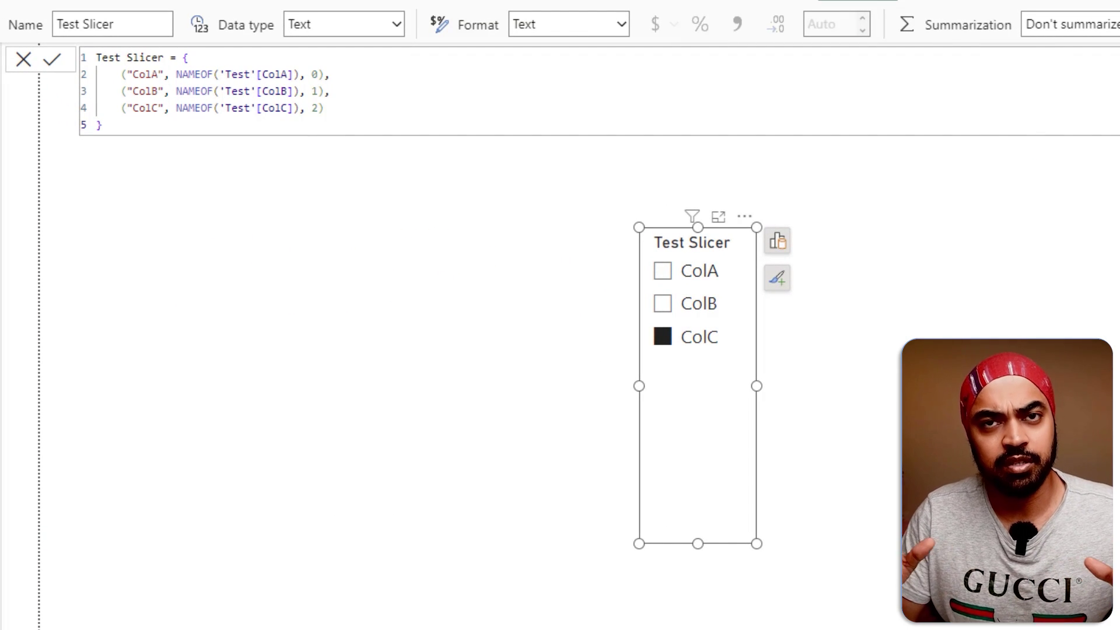
Step: Duplicate the Test Slicer visual and place the copy beside the original
click(729, 455)
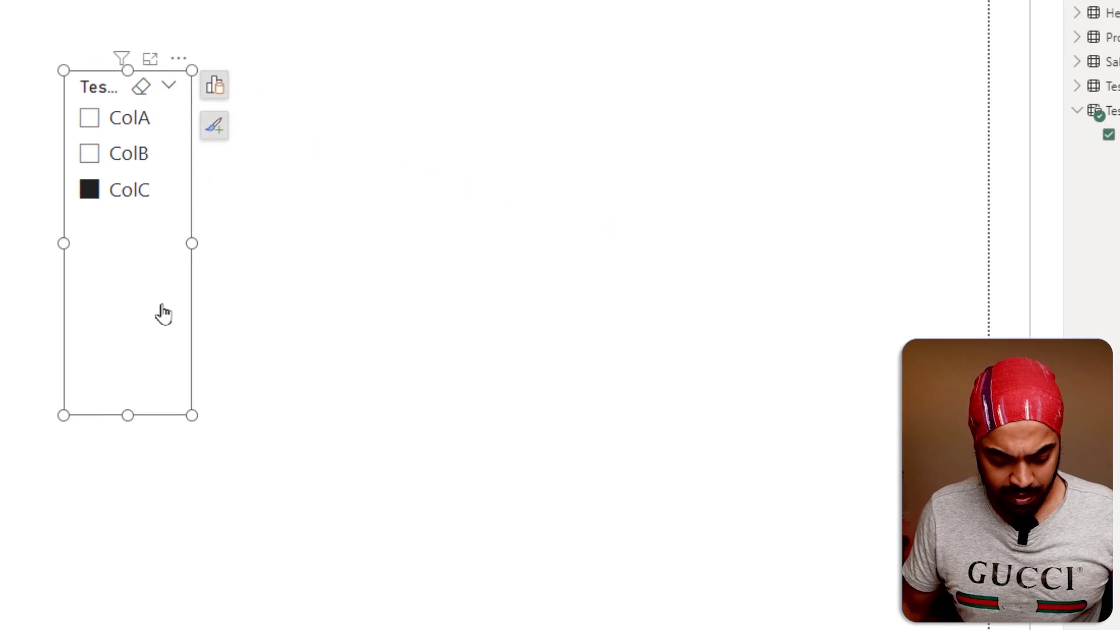
key(ctrl+c)
key(ctrl+v)
drag(145, 335, 328, 324)
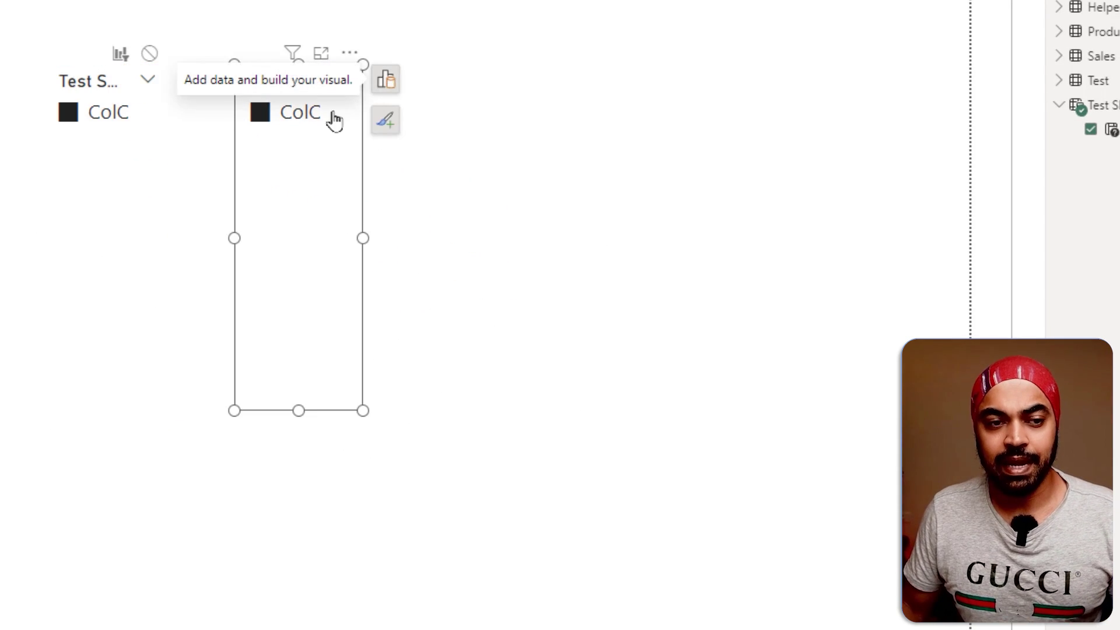
Step: Set the Test Slicer field in the copied slicer to show the values of the selected field
click(380, 87)
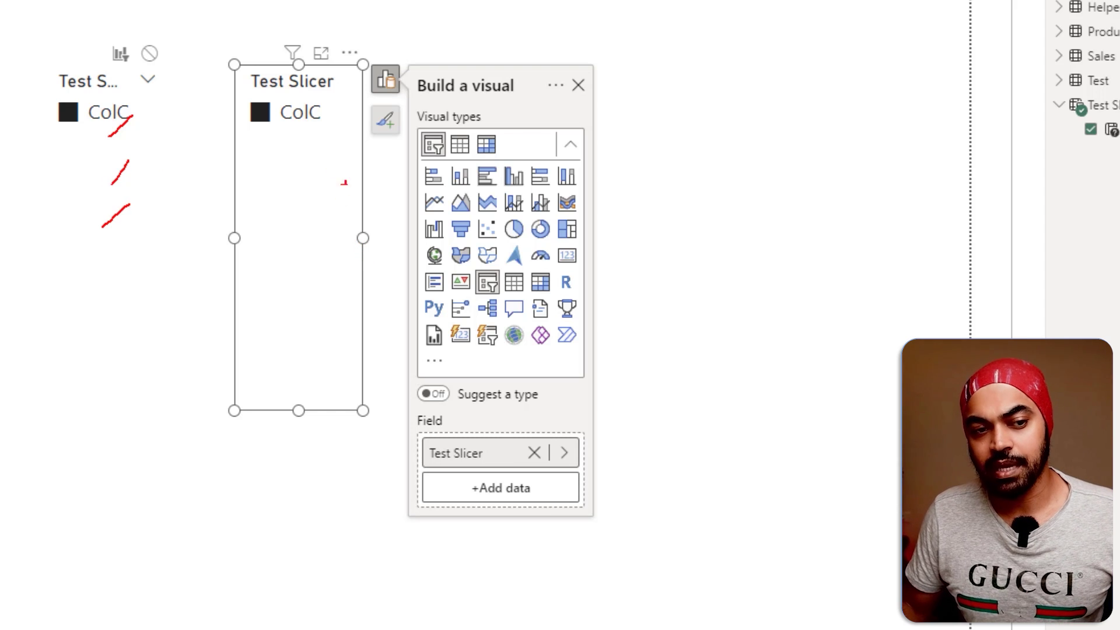
key(Escape)
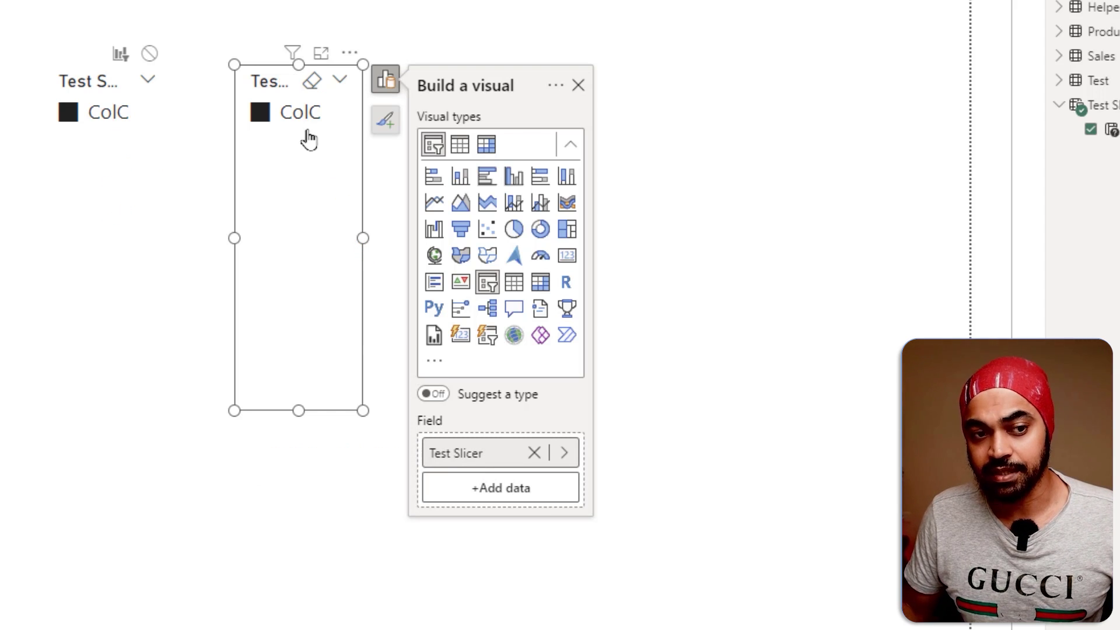
right_click(473, 459)
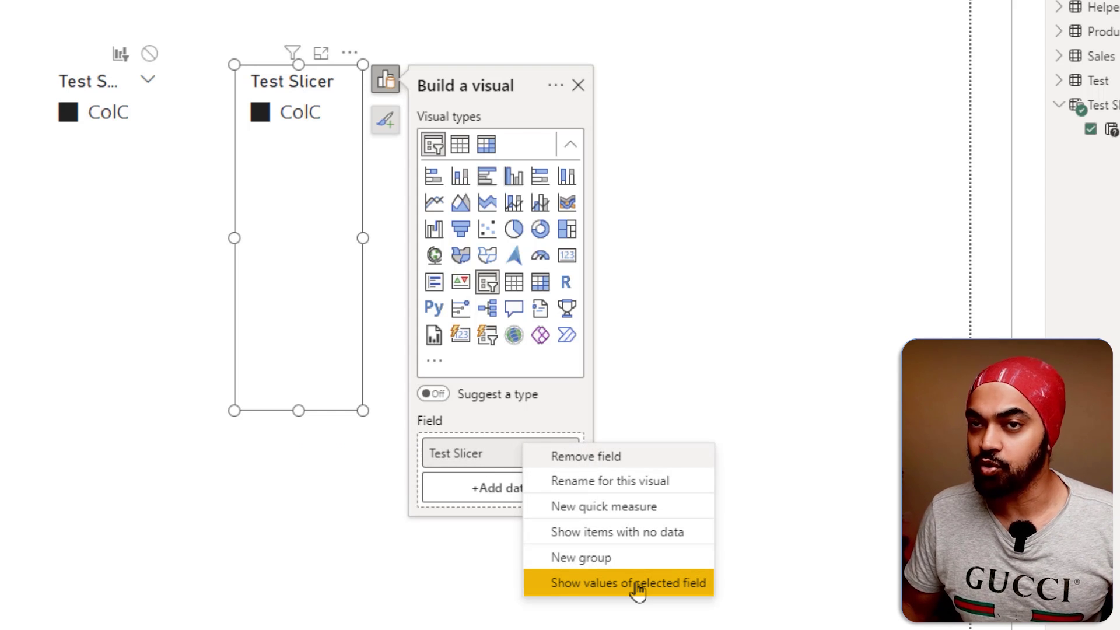
click(637, 584)
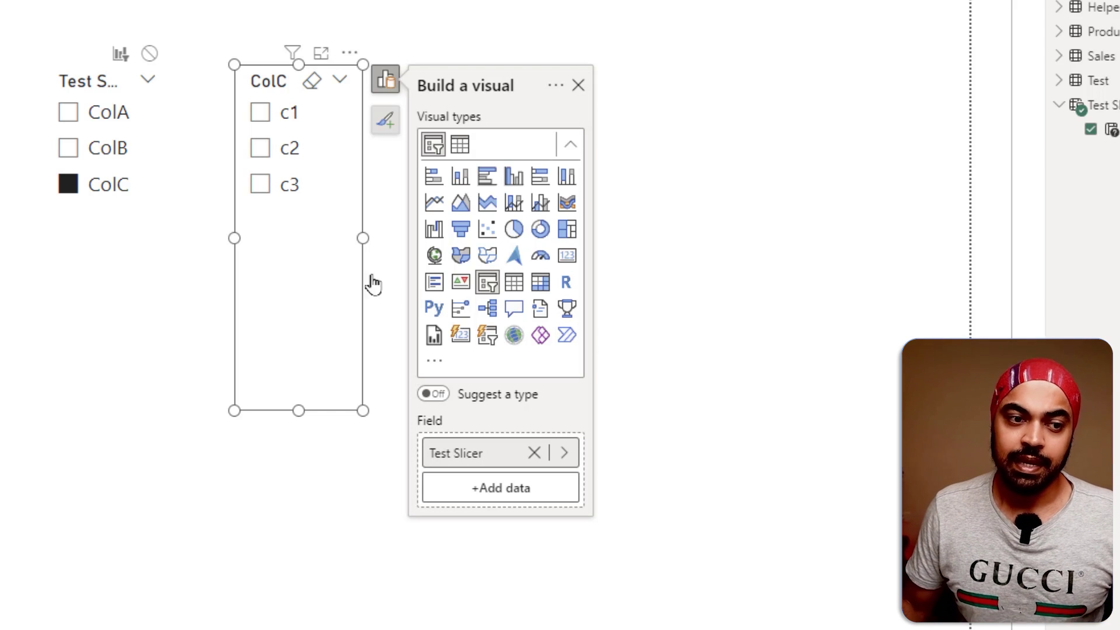
click(427, 312)
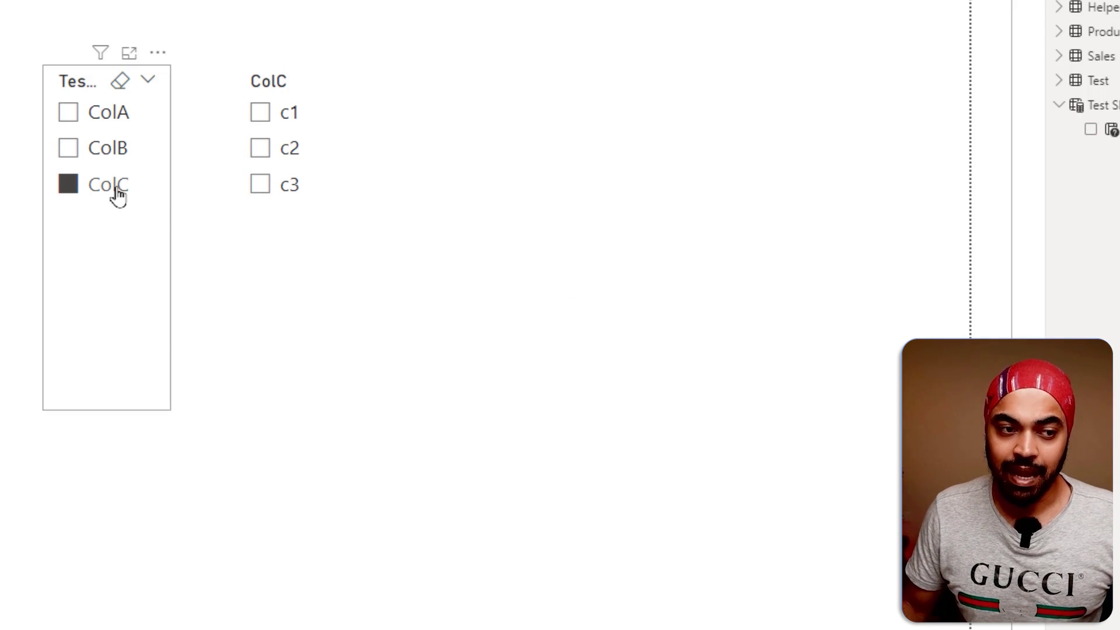
Step: Sketch how ColC drives the second slicer, and test both by choosing ColB, ColA with a2, and ColB again
mouse_move(47, 161)
mouse_down()
mouse_move(138, 201)
mouse_move(149, 180)
mouse_move(228, 133)
mouse_move(231, 156)
mouse_up()
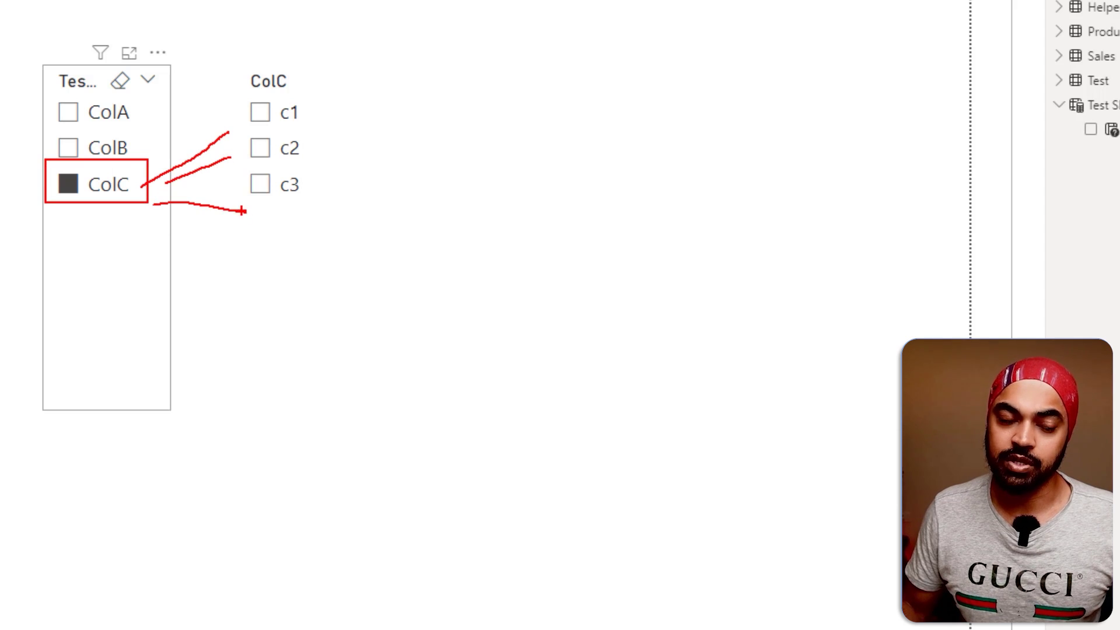
key(Escape)
click(104, 150)
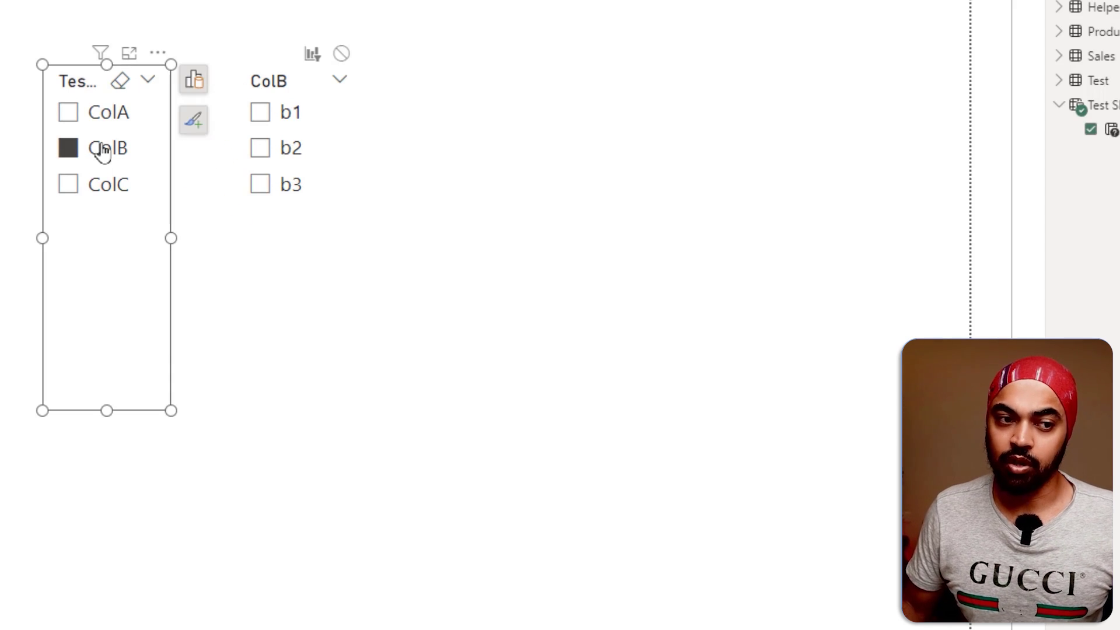
click(107, 115)
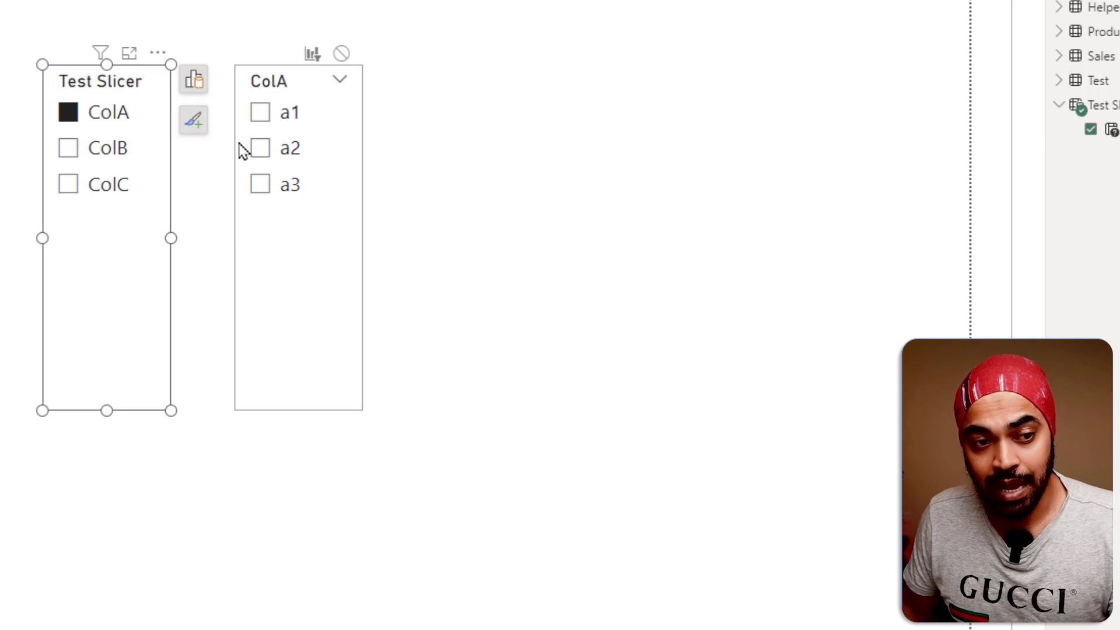
click(286, 153)
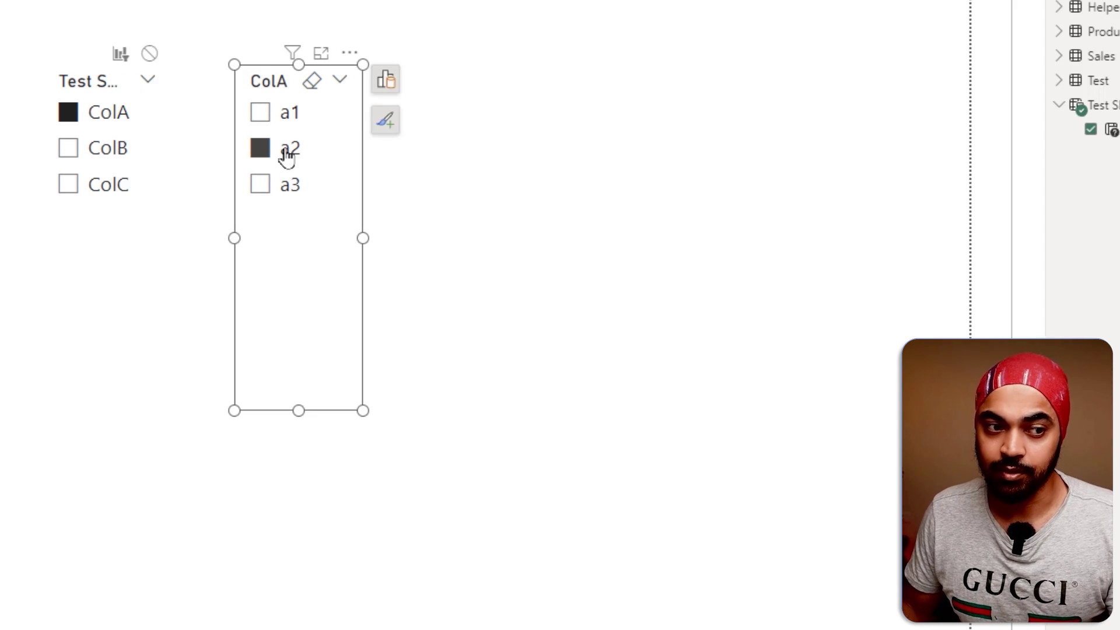
click(120, 153)
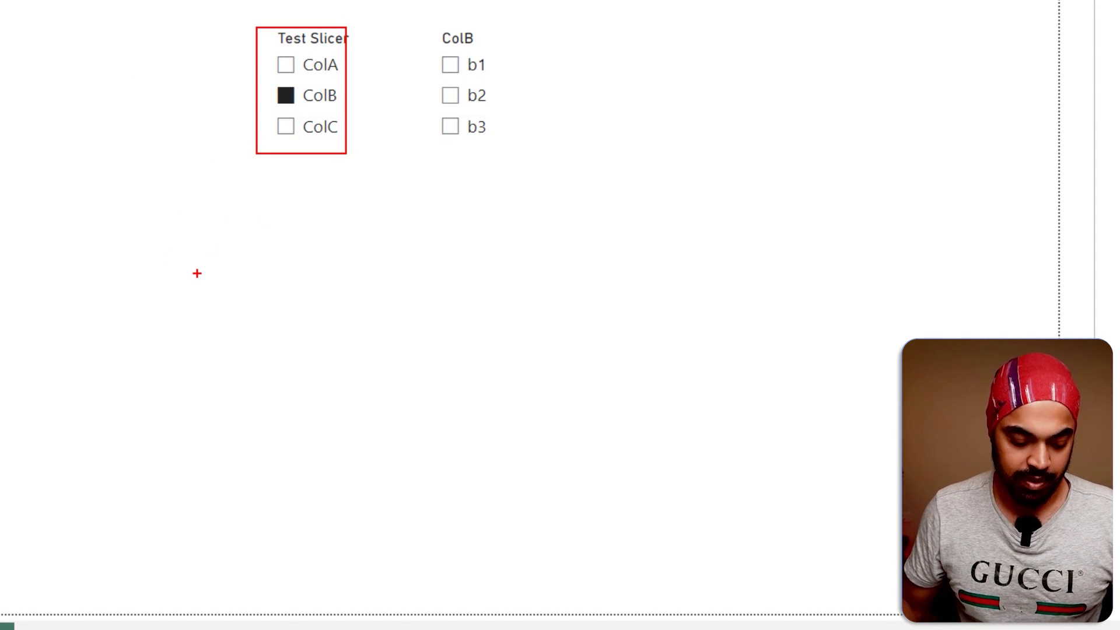
Step: Write an on-screen list below the slicers reading band, free, give away, mid and prep
drag(201, 272, 201, 331)
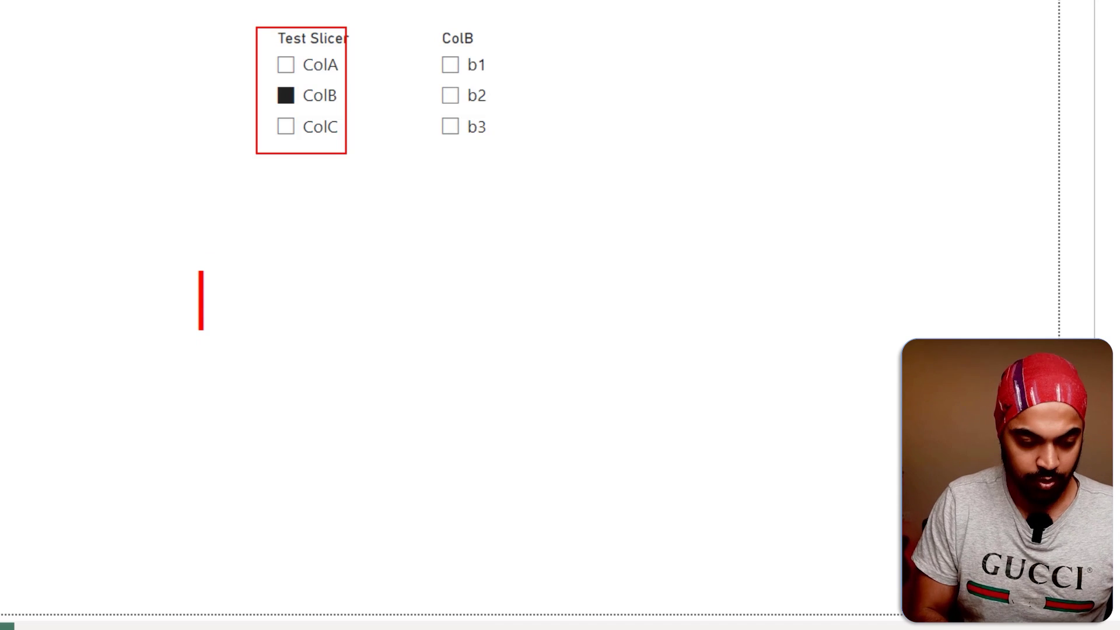
text(band)
key(Return)
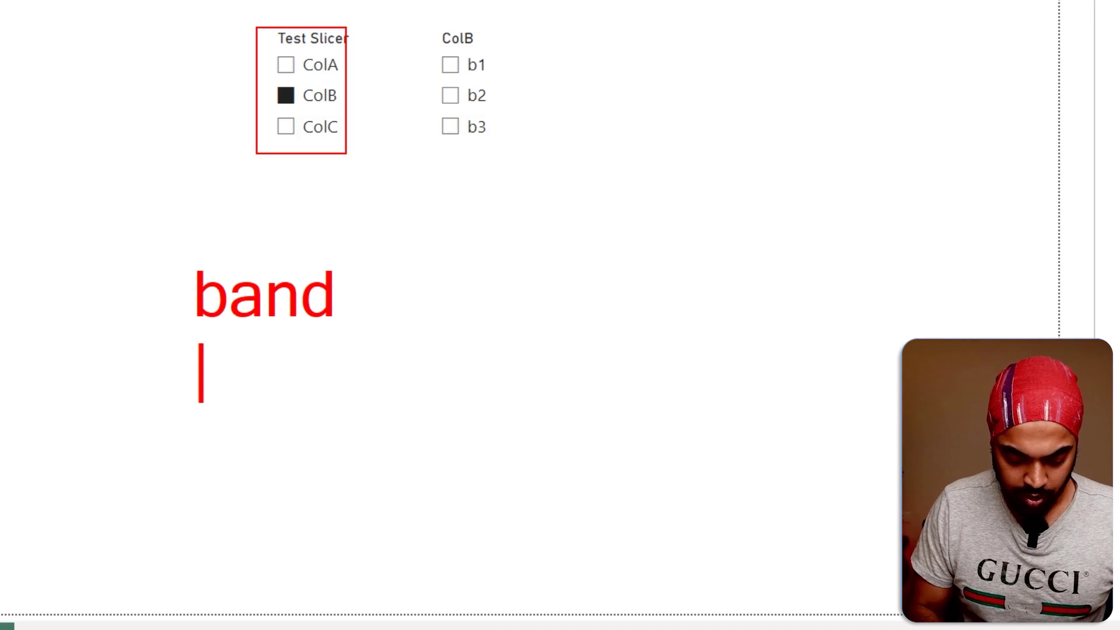
text(a)
key(BackSpace)
text(free)
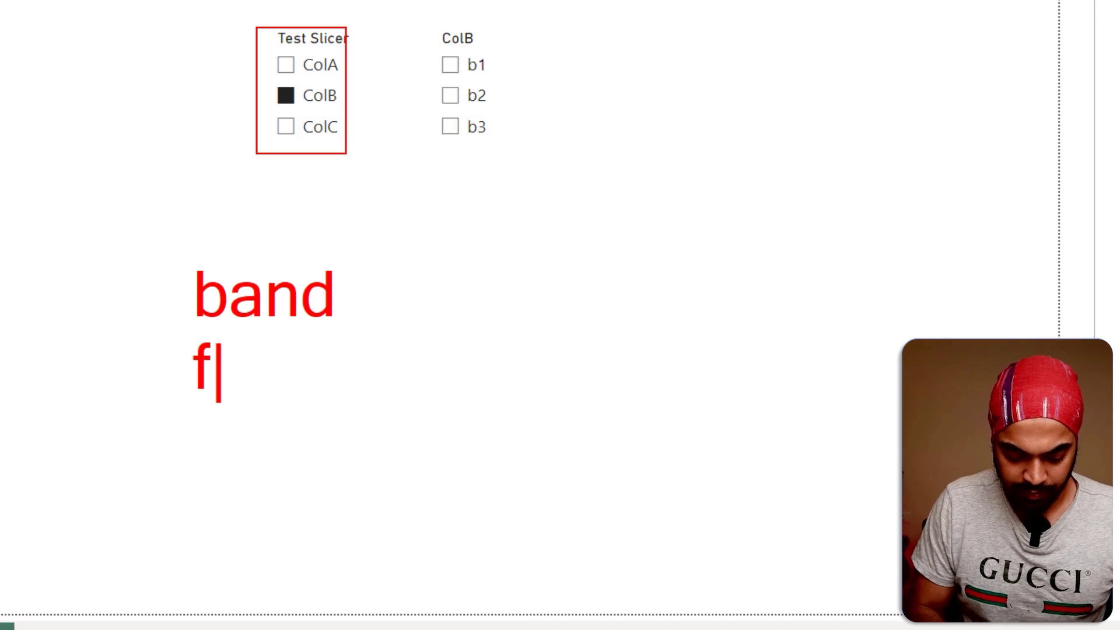
key(Return)
text(fg)
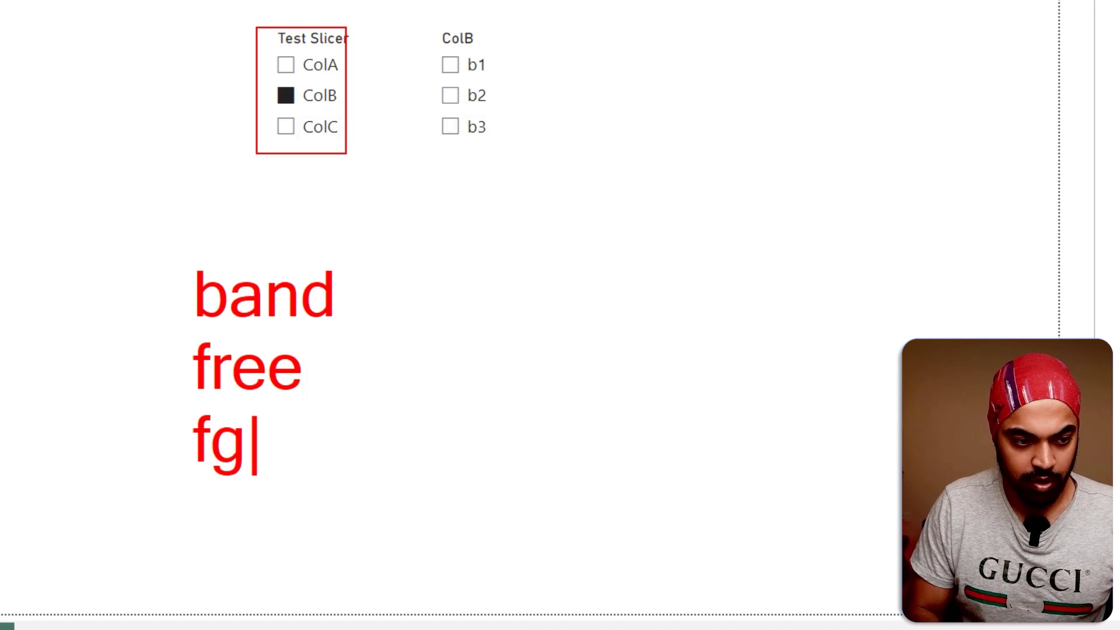
key(BackSpace)
key(BackSpace)
text(give away)
key(Return)
text(mid)
key(Return)
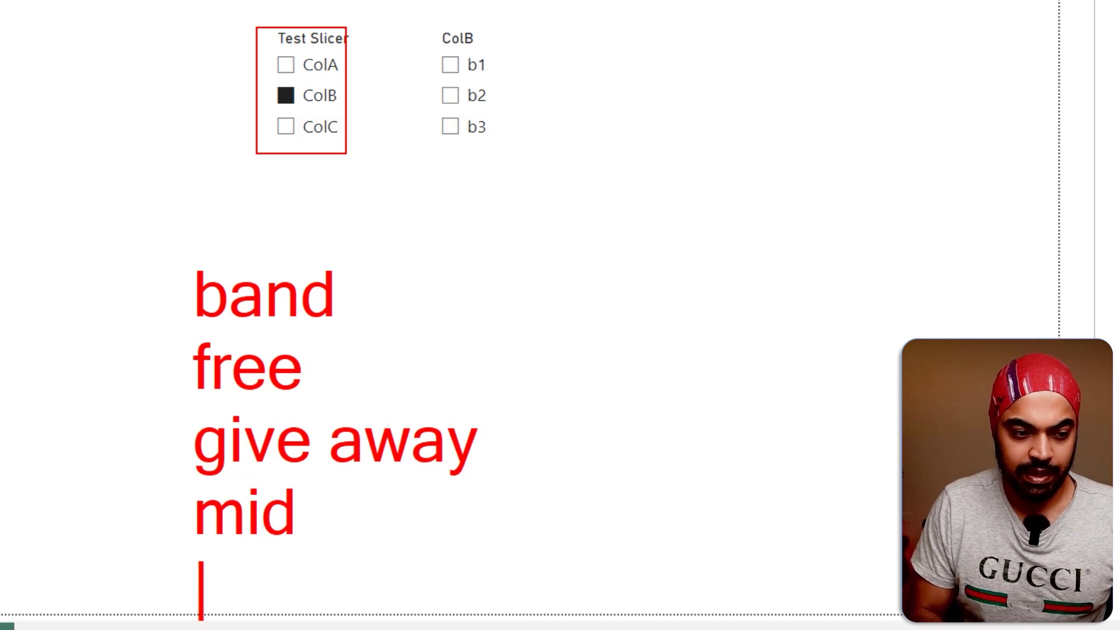
text(prep)
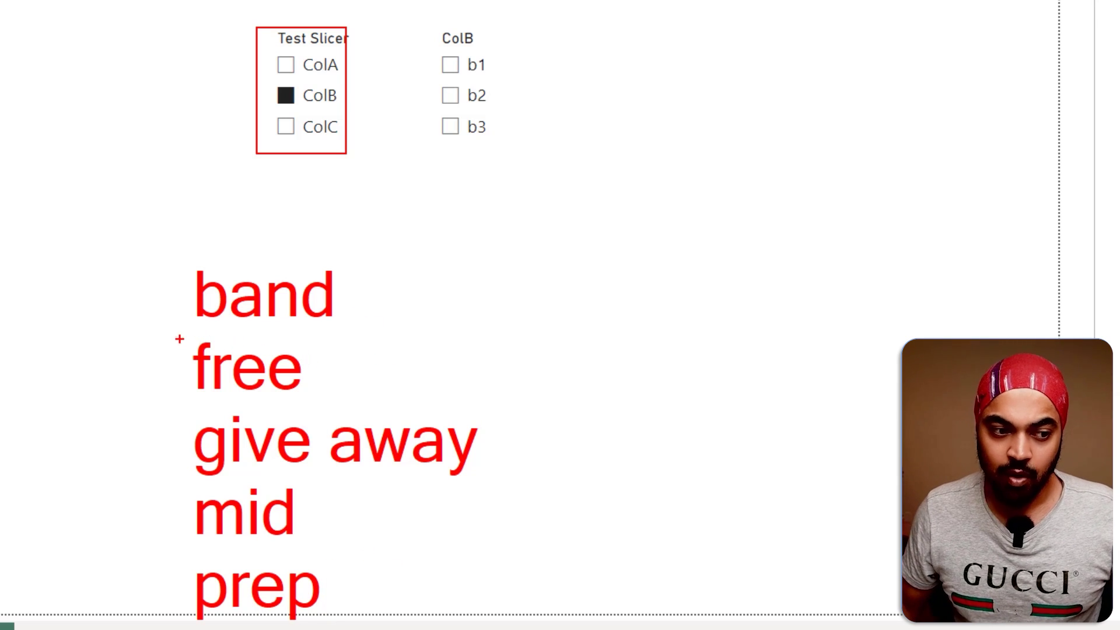
Step: Draw boxes around the entries free, give away, mid and prep in the written band list
drag(179, 338, 339, 392)
drag(239, 433, 500, 488)
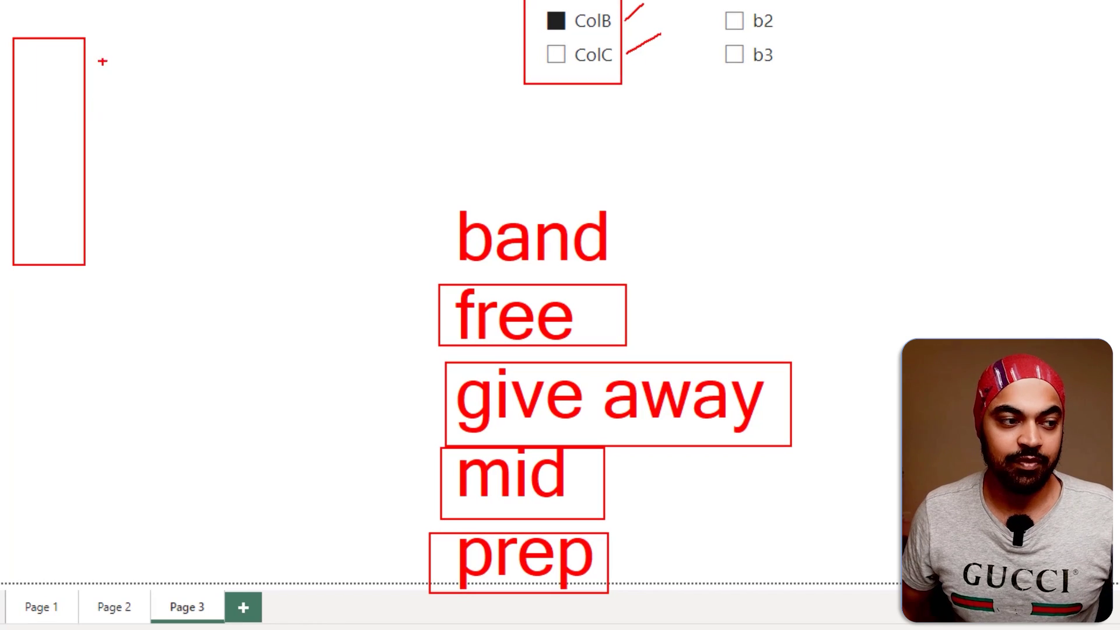
Step: Sketch three more tall column boxes beside the first, add entry marks inside them, and draw a curve toward the slicers
drag(91, 63, 152, 270)
drag(154, 46, 222, 281)
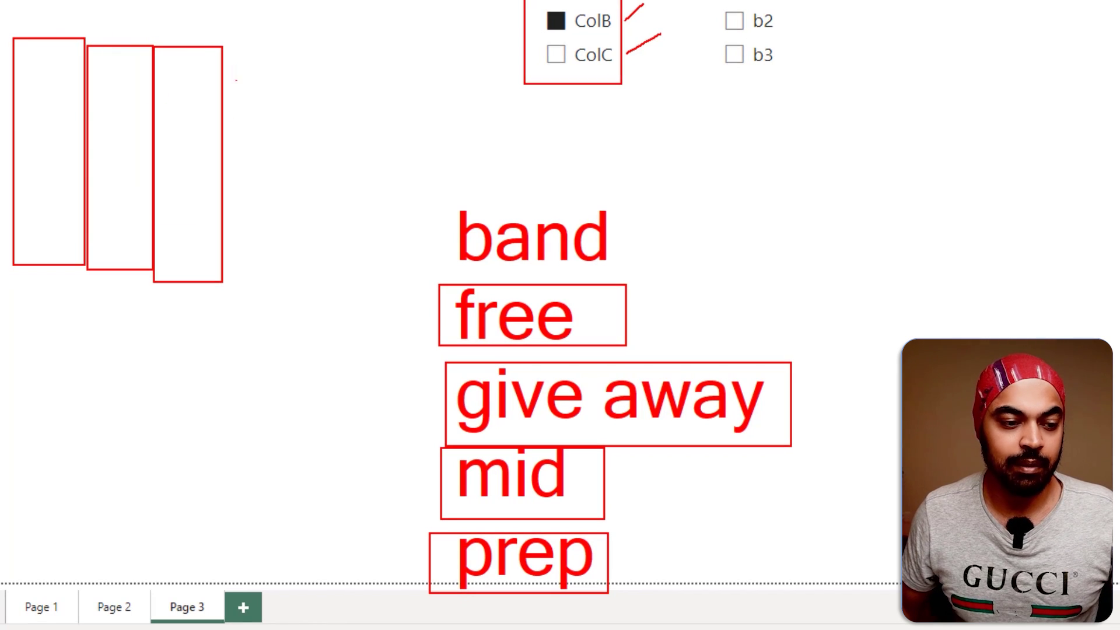
drag(226, 45, 329, 294)
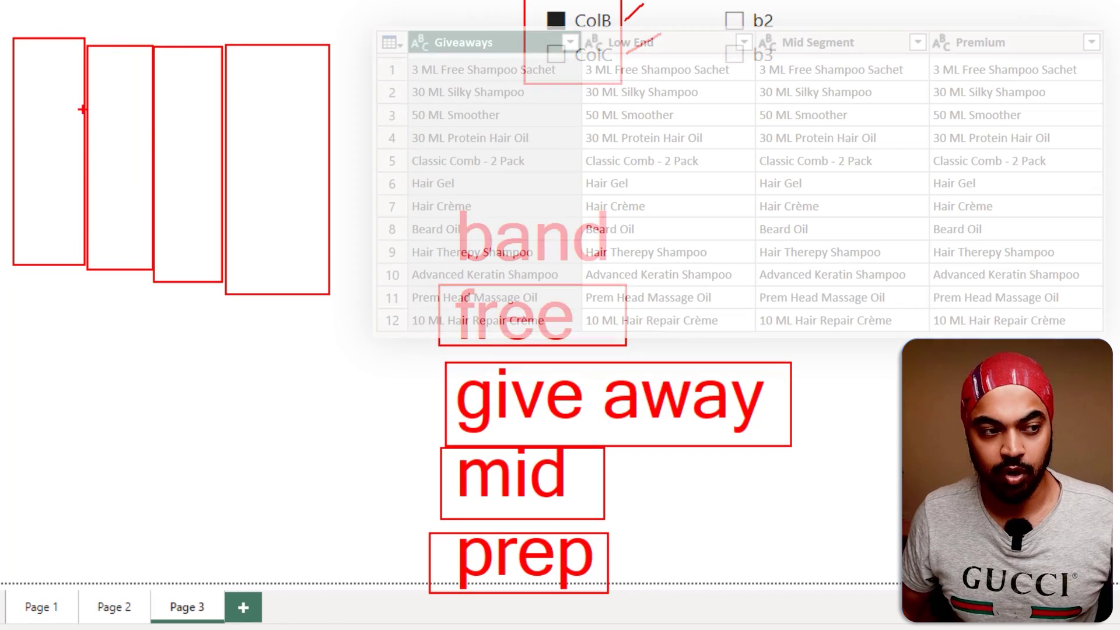
drag(39, 72, 54, 68)
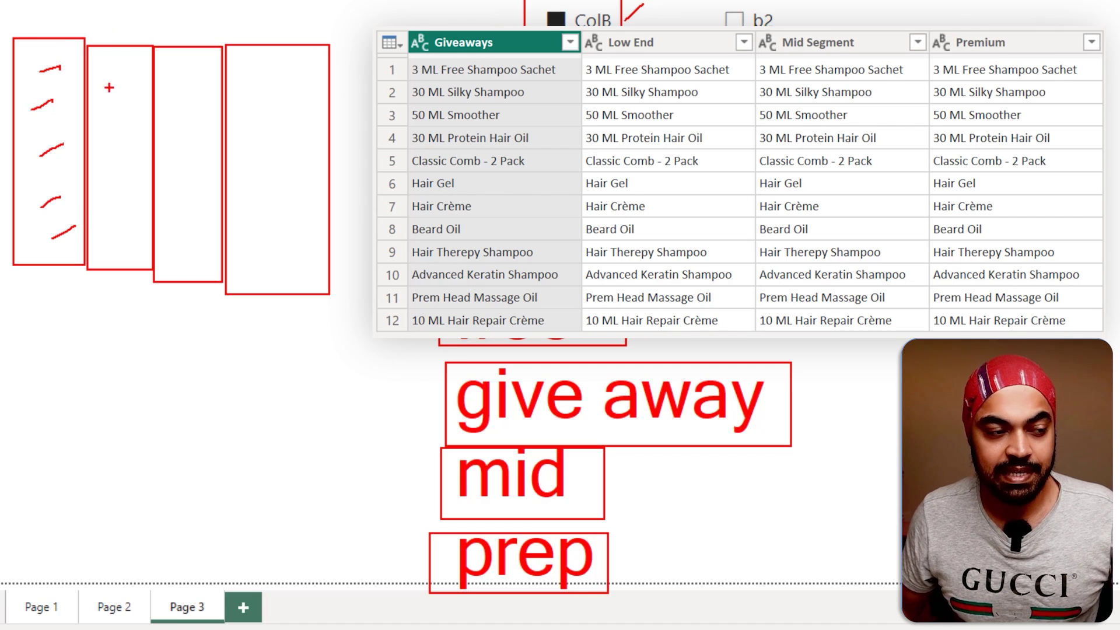
mouse_move(119, 185)
mouse_down()
mouse_move(150, 155)
mouse_move(220, 64)
mouse_move(416, 13)
mouse_move(643, 18)
mouse_up()
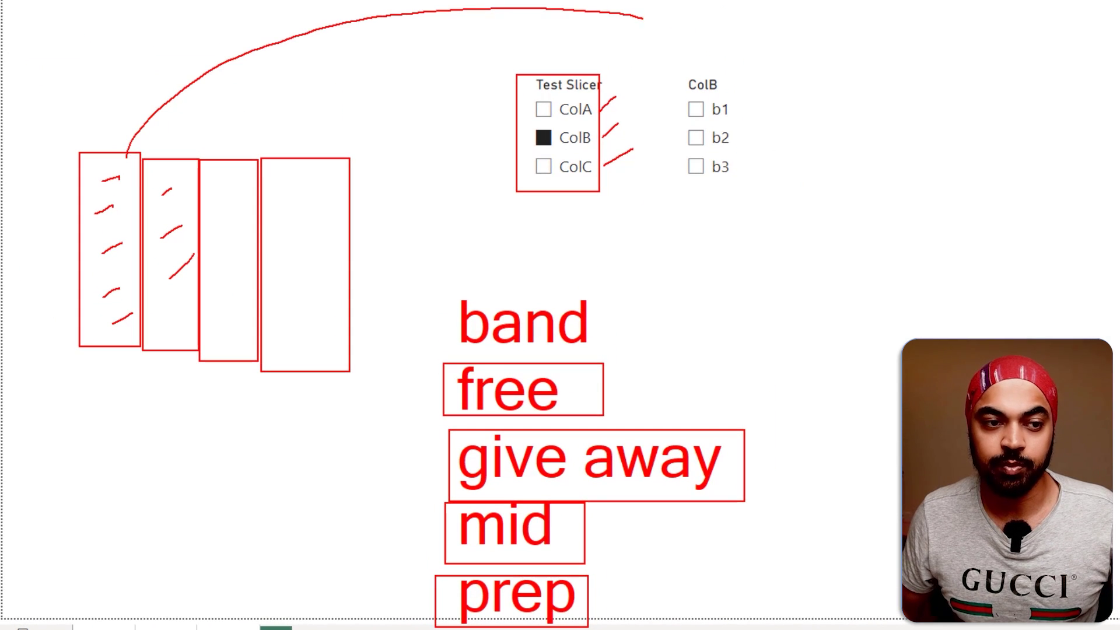
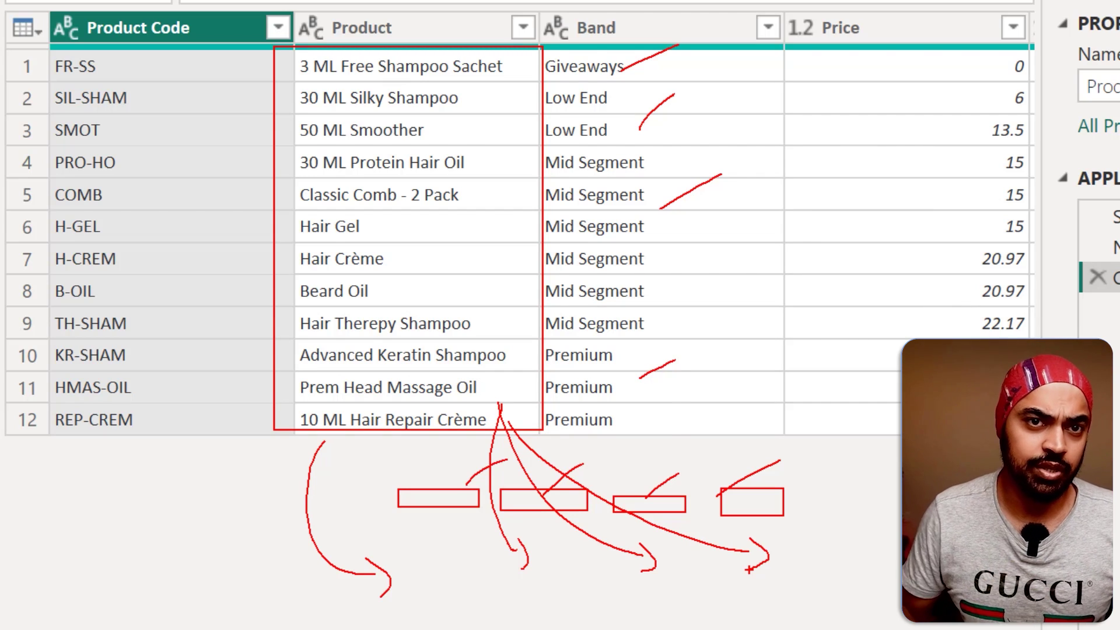
Step: Open the Helper query, box its Products formula and draw an arrow to the Products query, and clear the markings
key(Escape)
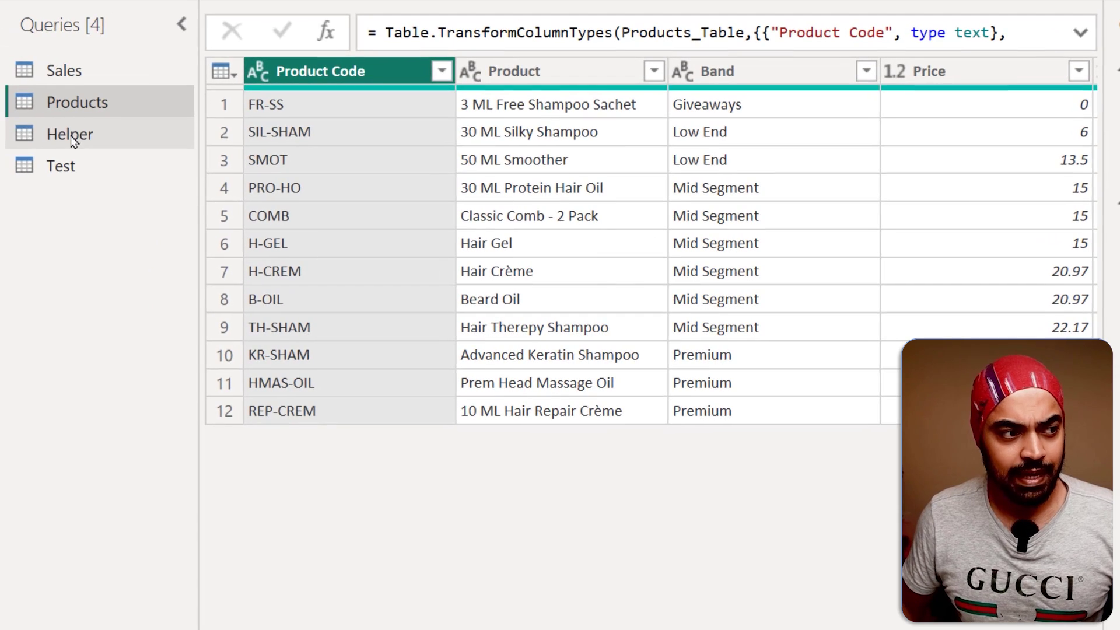
click(71, 140)
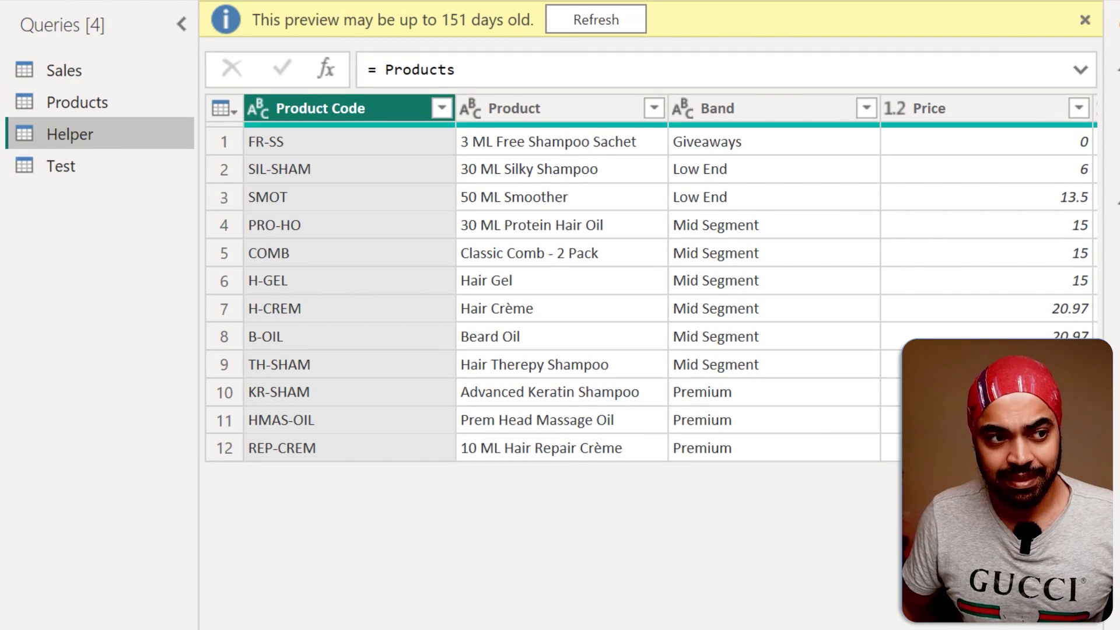
drag(365, 51, 487, 88)
drag(391, 74, 124, 94)
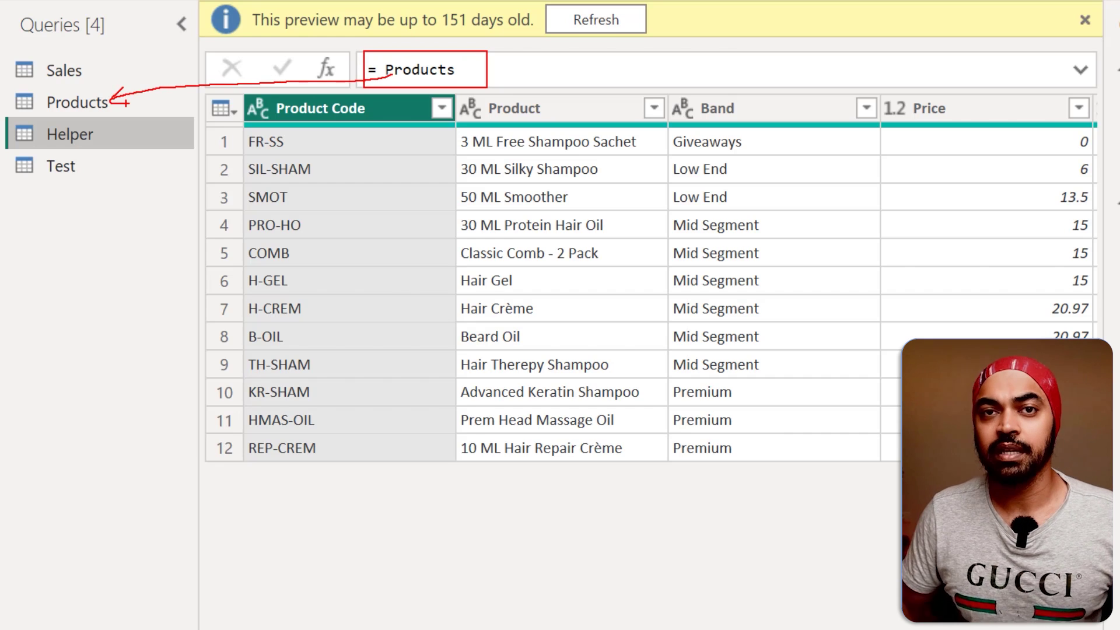
key(Escape)
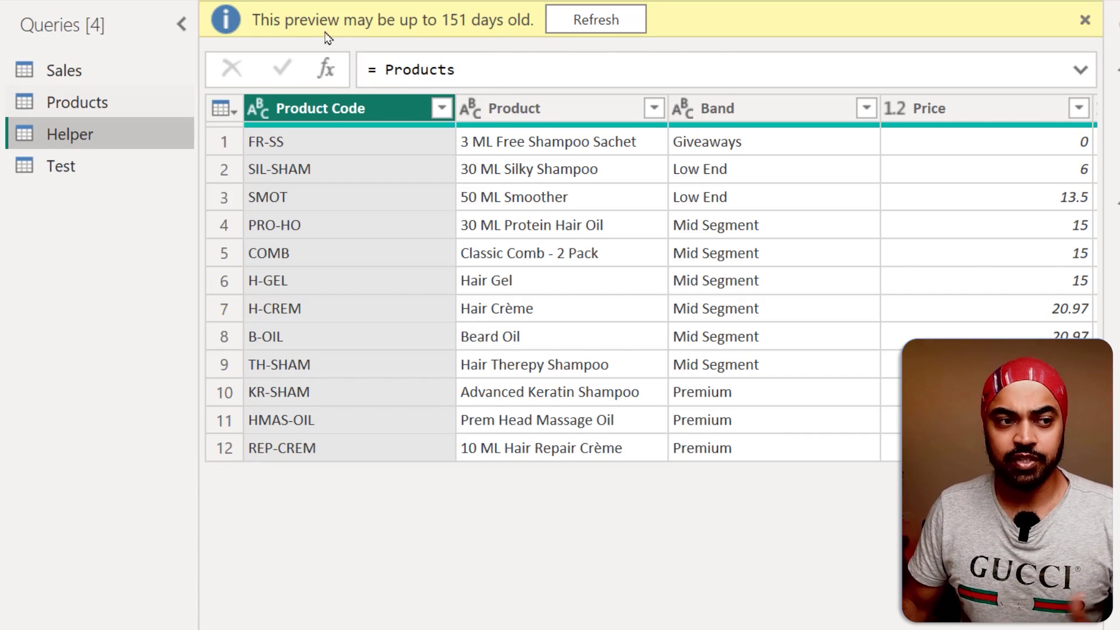
Step: Dismiss the preview age notice and change the Helper query's source formula to = Products[Band]
click(1085, 19)
click(714, 38)
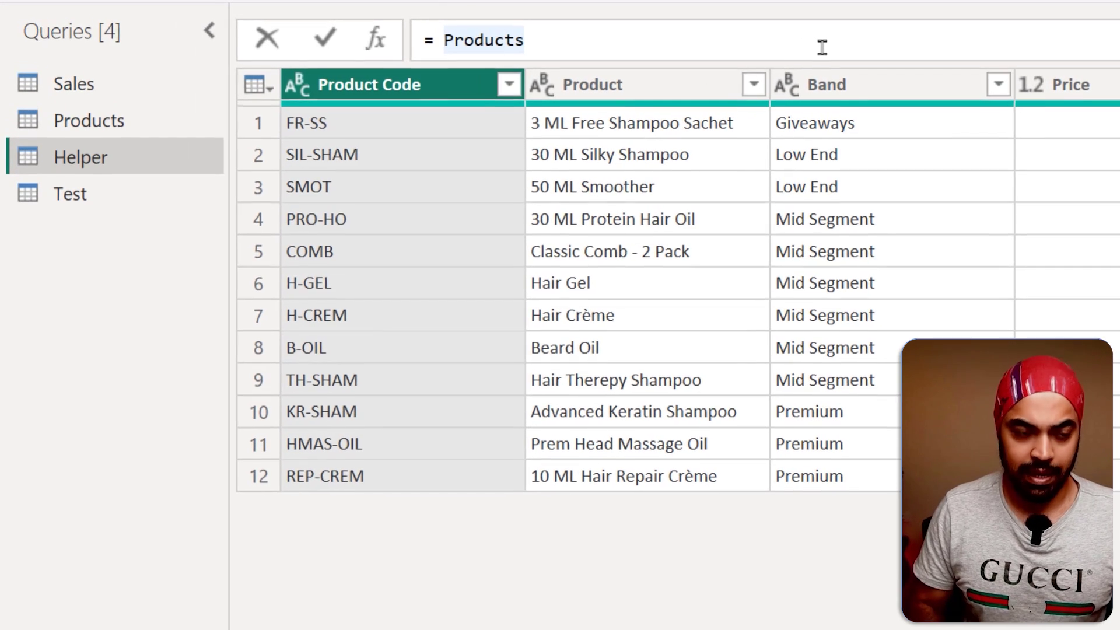
text([)
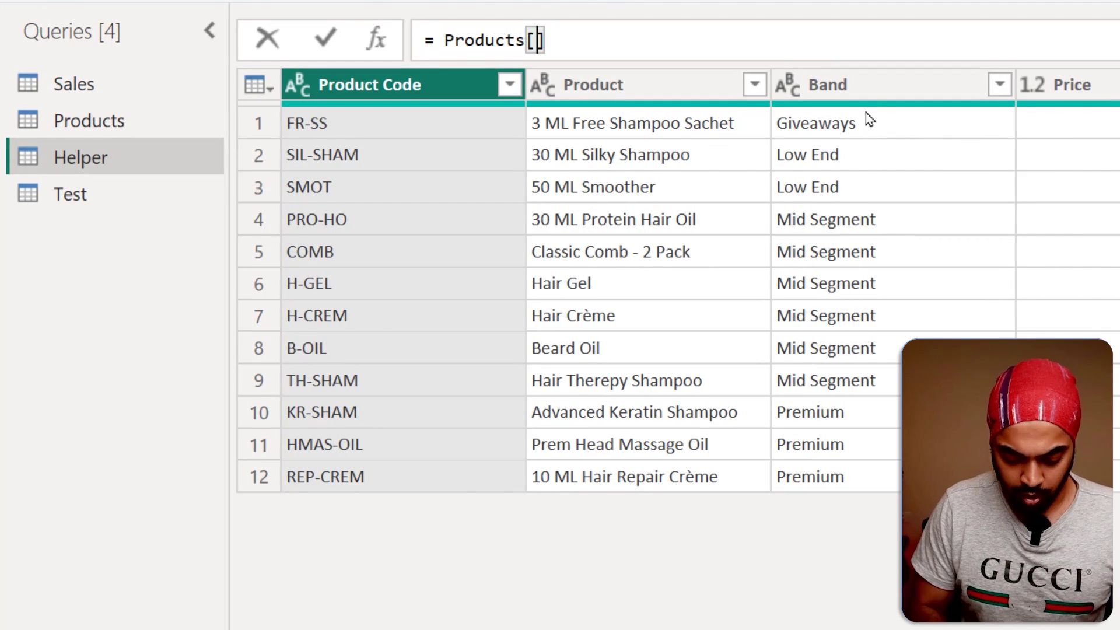
text(Band)
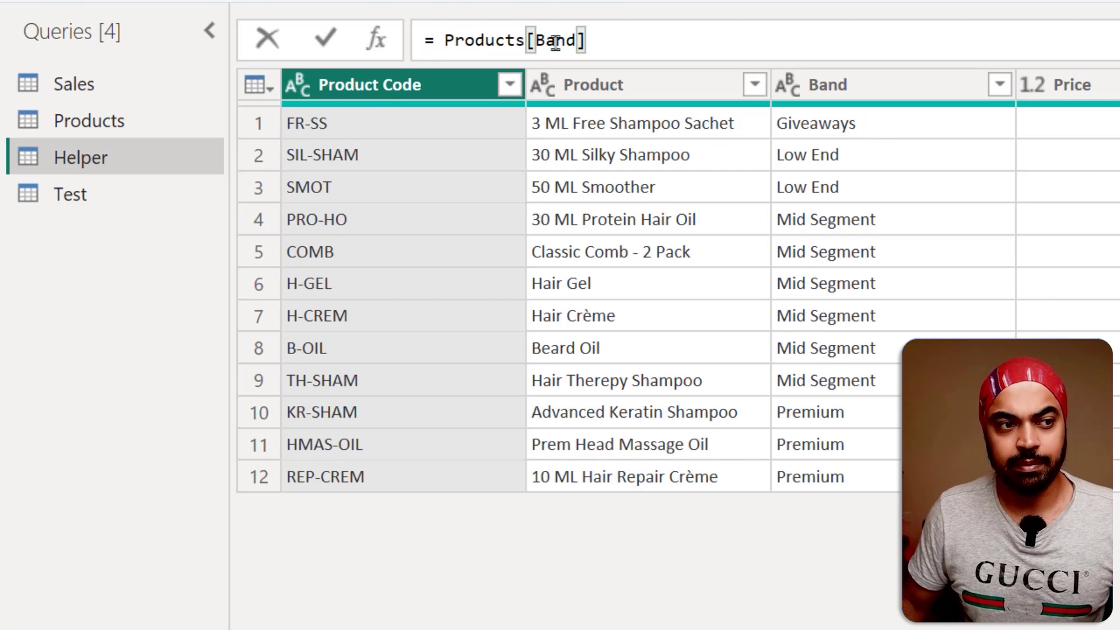
key(Return)
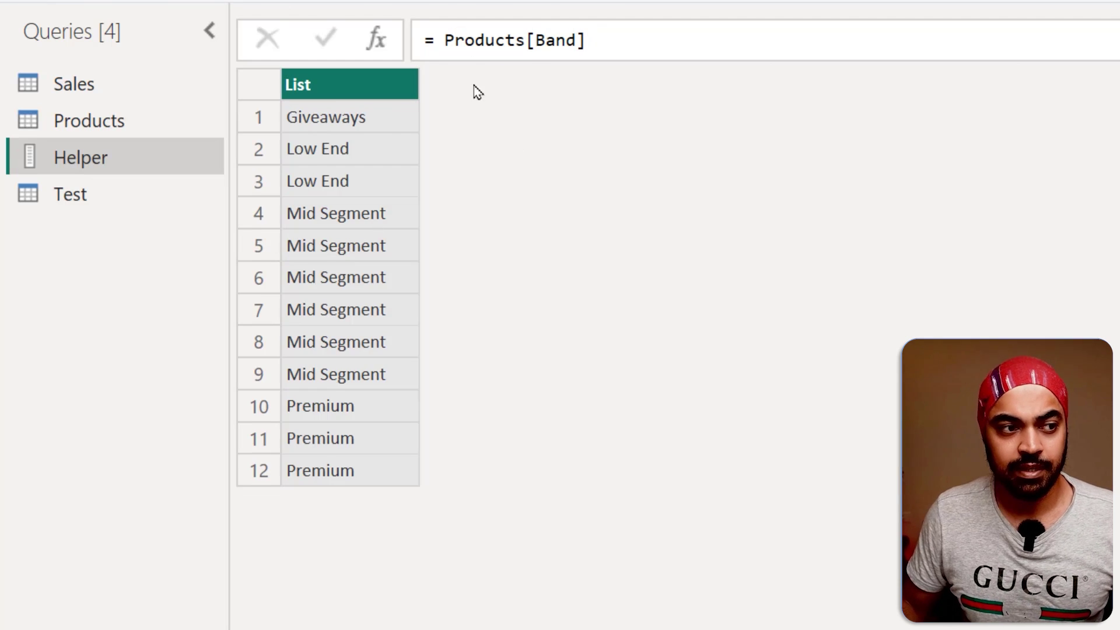
Step: Wrap the Helper source formula in List.Distinct so it reads = List.Distinct(Products[Band])
click(444, 39)
key(shift+End)
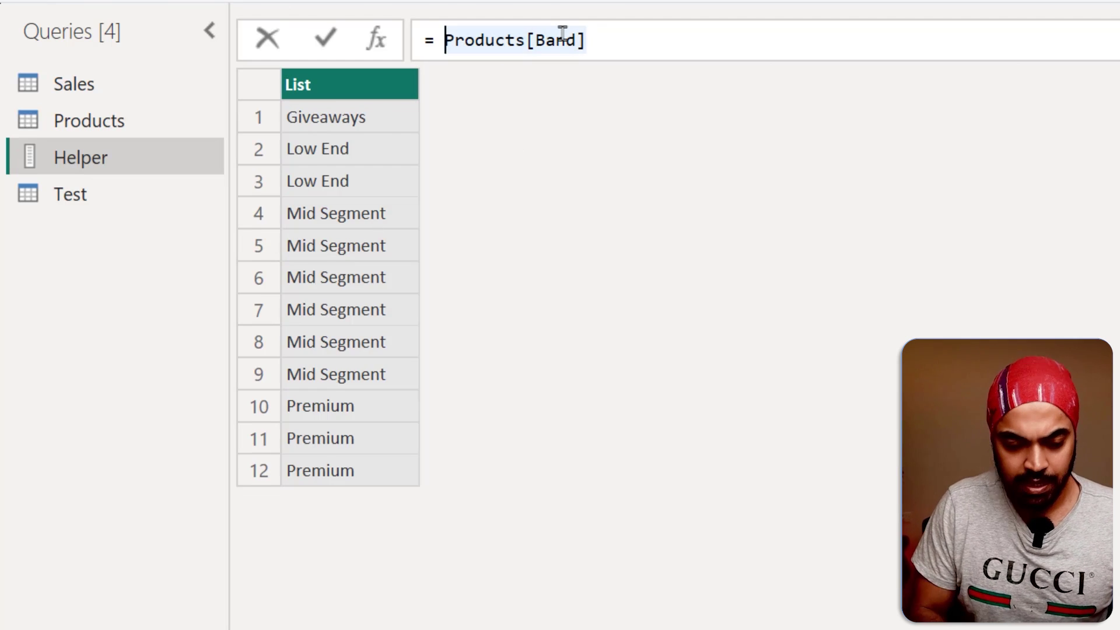
text(List.Disti)
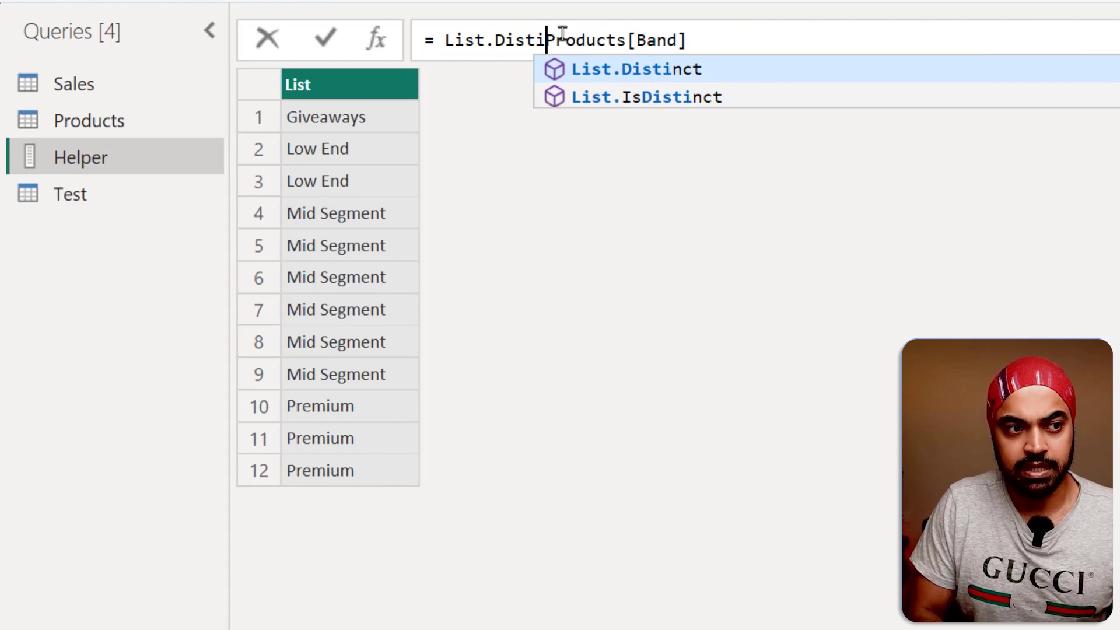
text(nct()
key(Right)
key(Right)
key(Right)
key(Right)
key(Right)
key(Right)
key(Right)
key(Right)
key(Right)
key(Right)
key(Right)
key(Right)
key(Right)
key(Right)
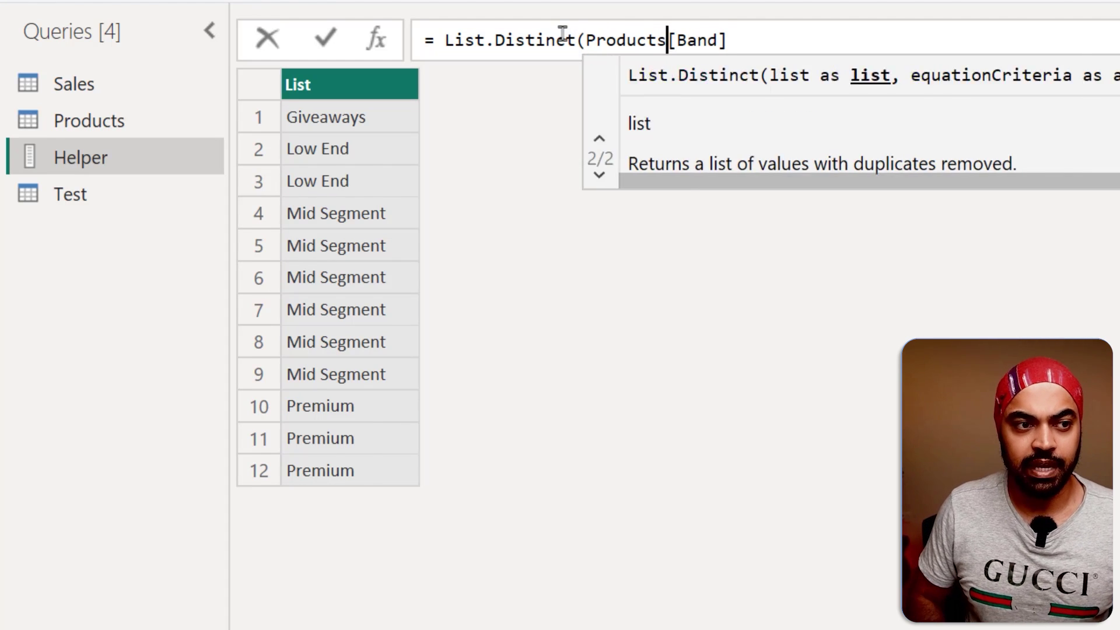
text())
key(Return)
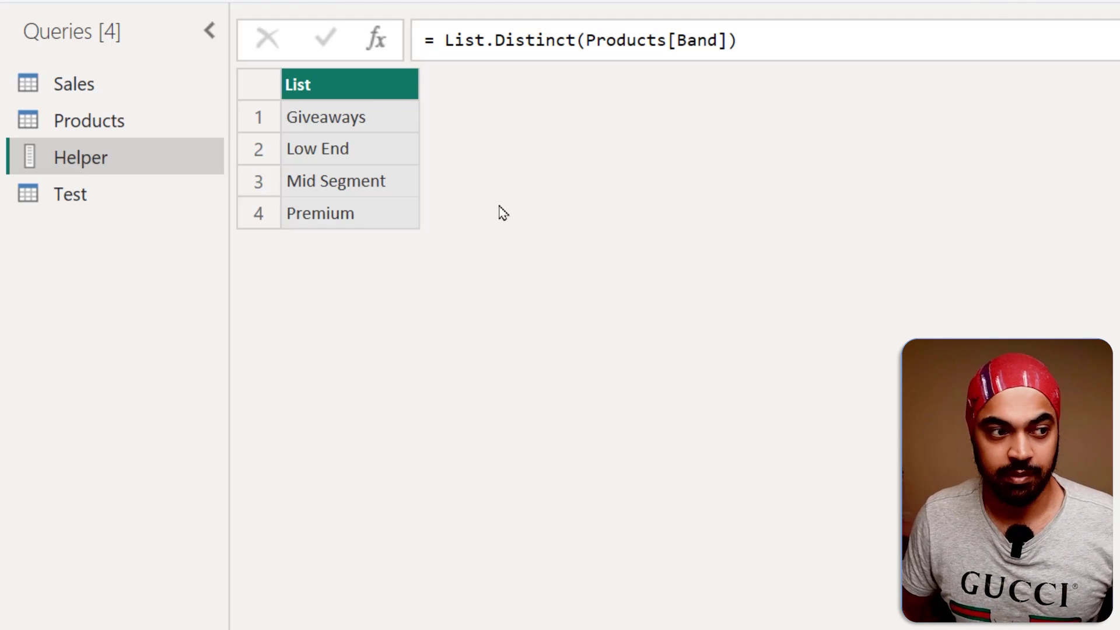
Step: Open the Products query, draw a box around its Product column, and clear the marking
click(132, 126)
drag(516, 83, 741, 516)
key(Escape)
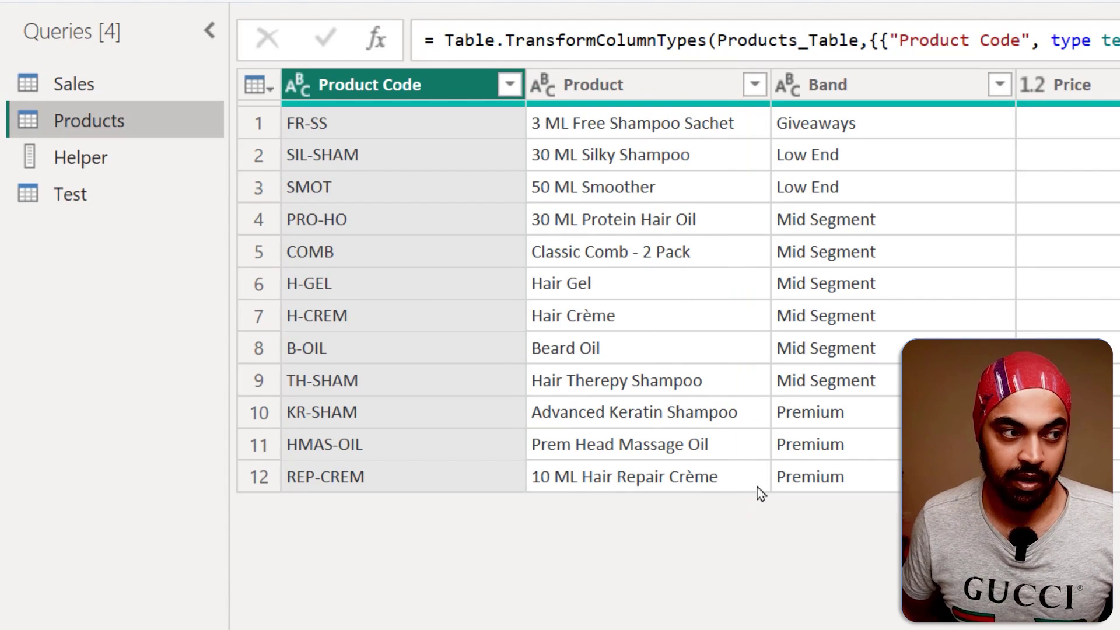
Step: Add a new step to the Helper query with the formula = Products[Product], and widen the resulting list column
click(150, 160)
click(376, 43)
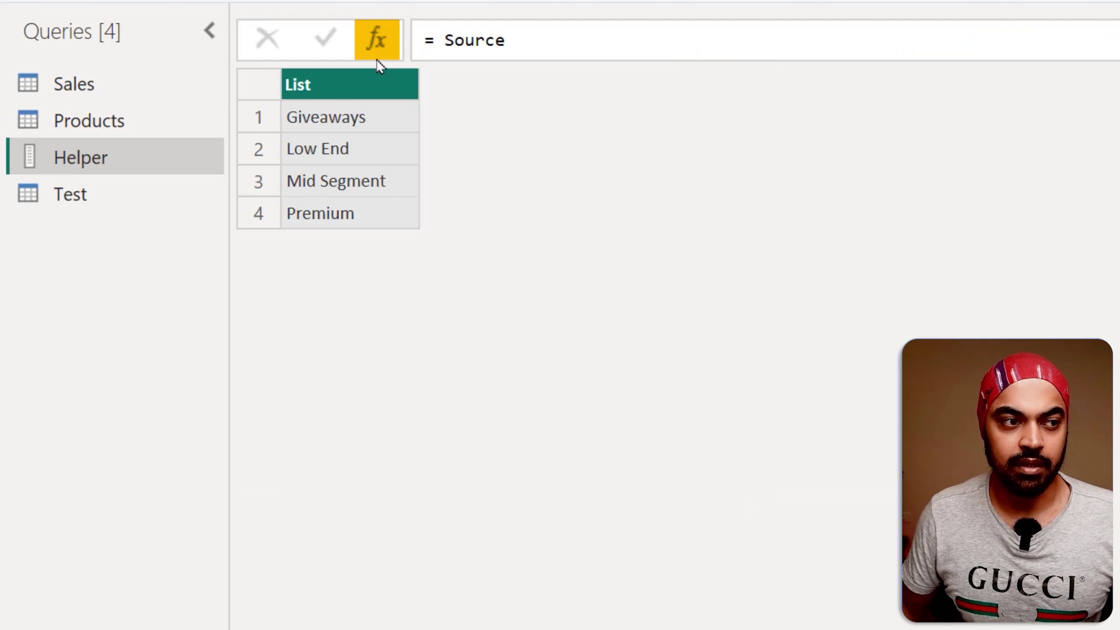
click(511, 40)
double_click(484, 41)
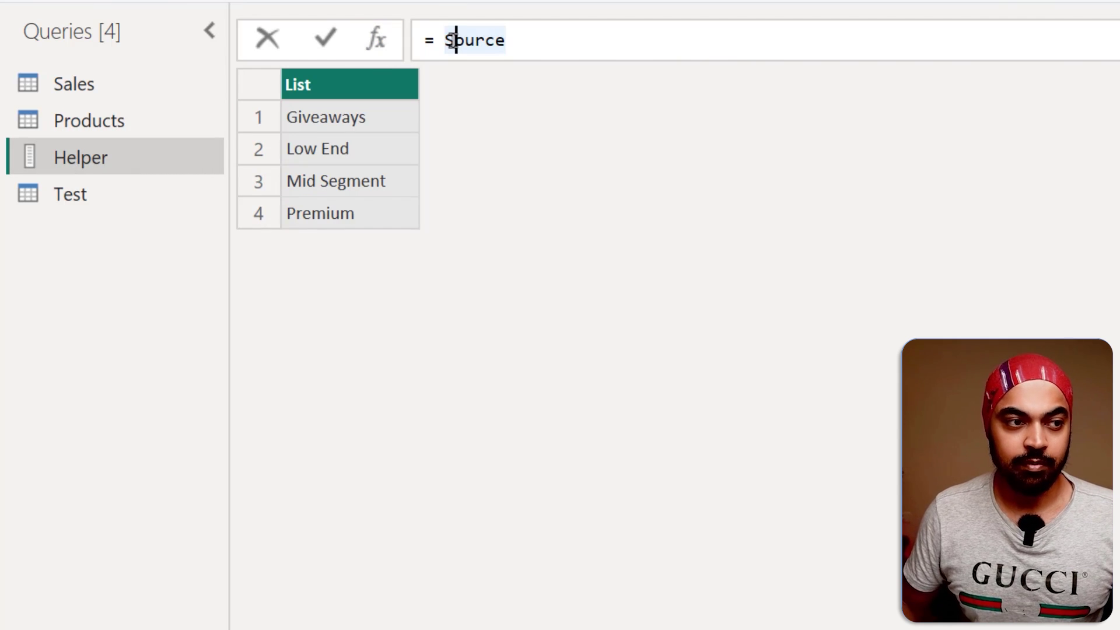
triple_click(450, 41)
click(704, 52)
key(ctrl+Left)
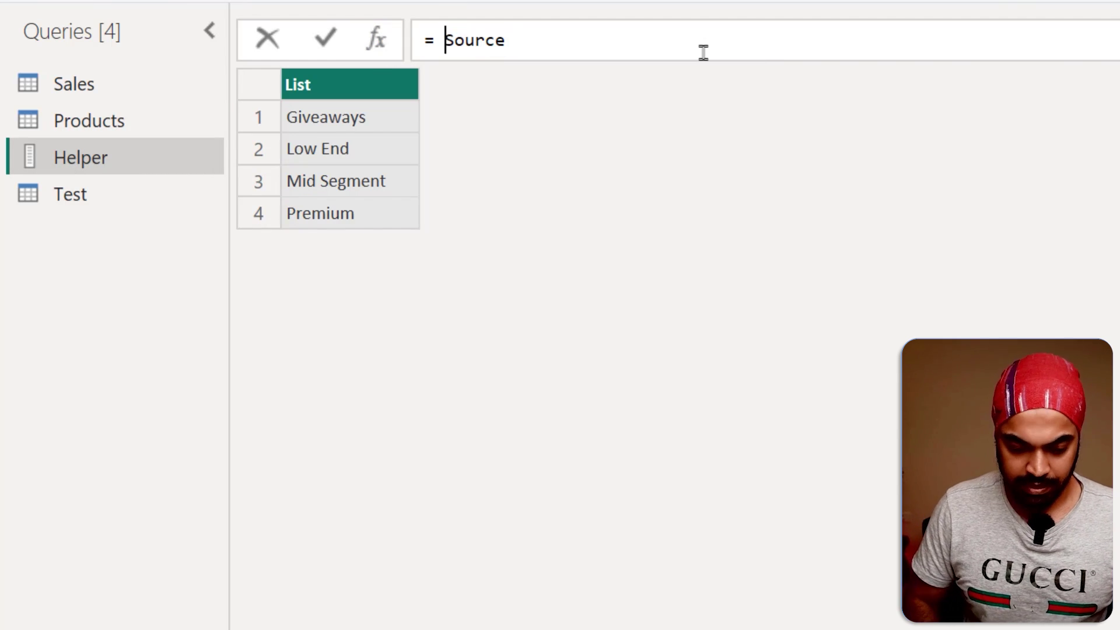
key(shift+End)
text(pro)
key(Tab)
text([Prod)
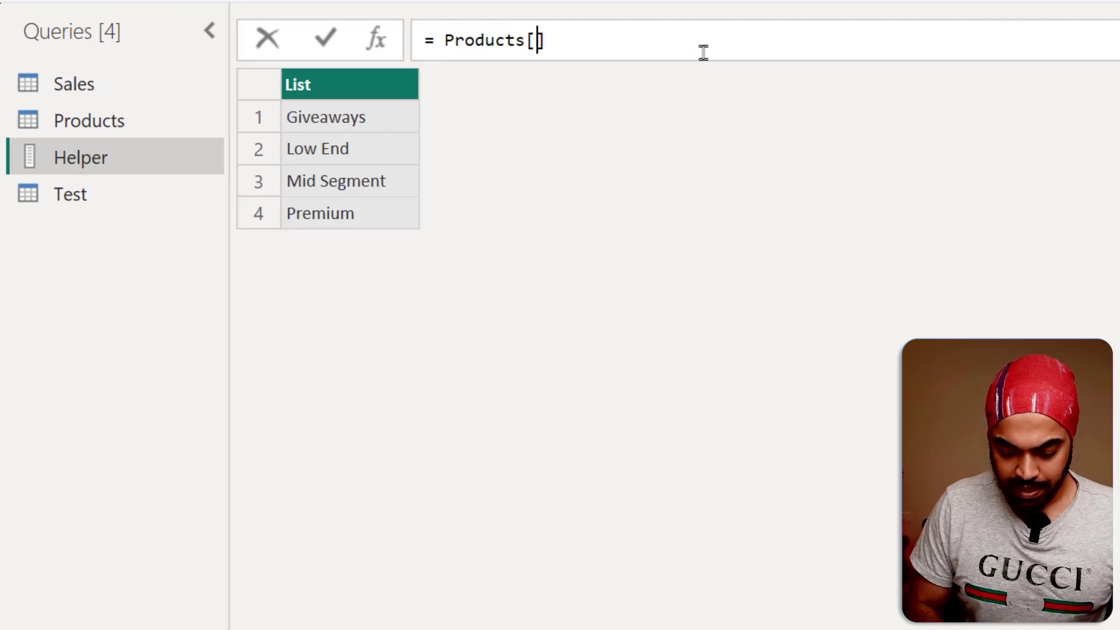
text(uct)
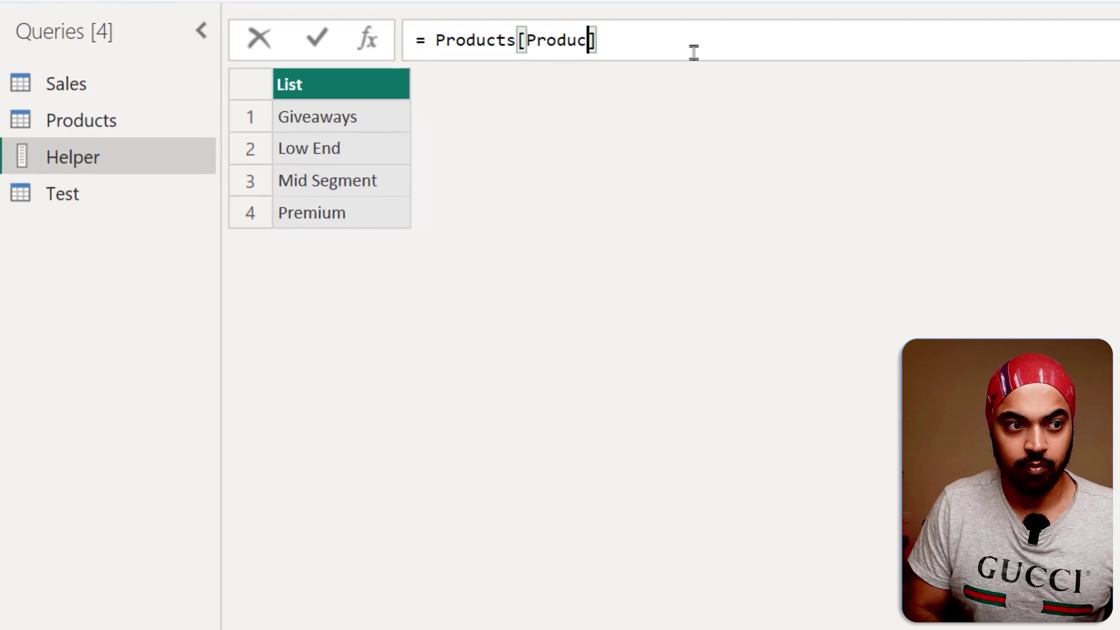
key(Return)
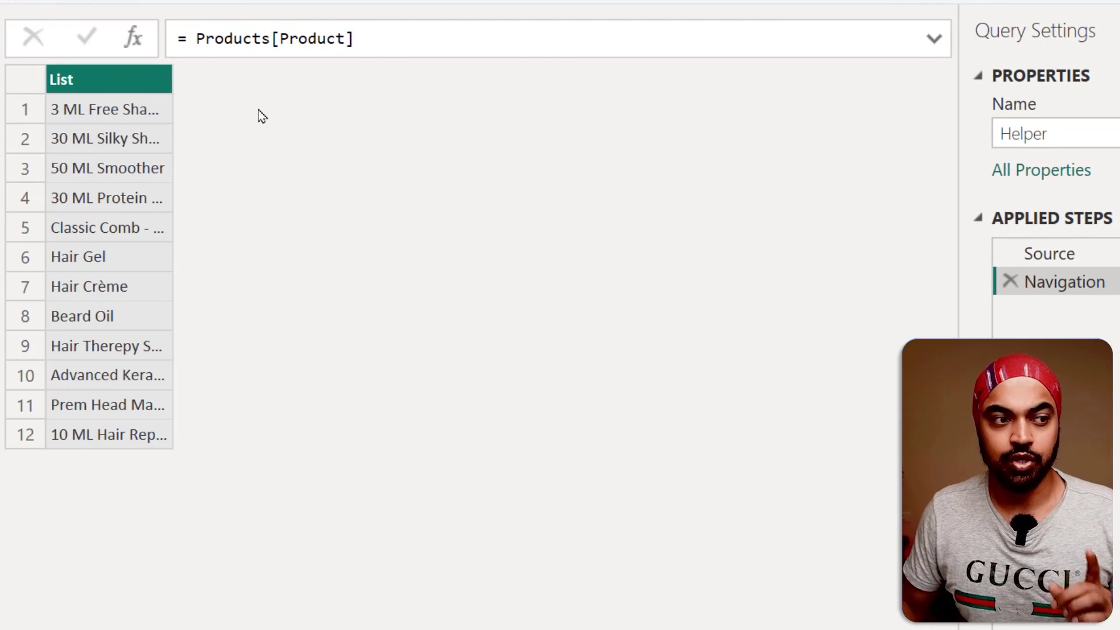
drag(173, 78, 246, 70)
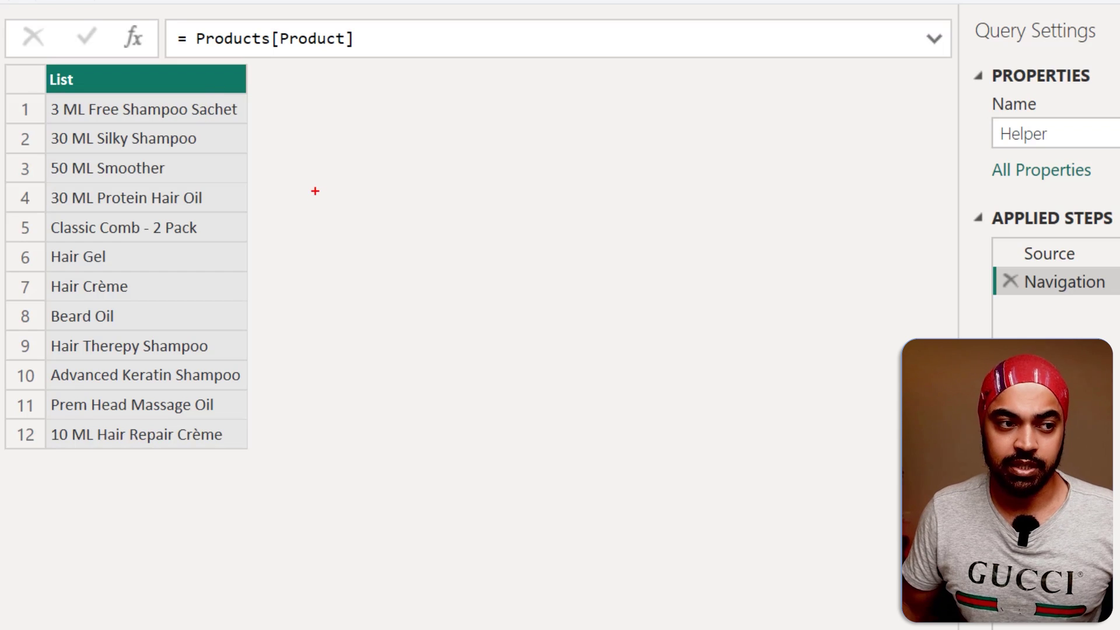
Step: Enclose the new step's formula in braces as {Products[Product]}, mark the braces, and preview the nested list
click(200, 44)
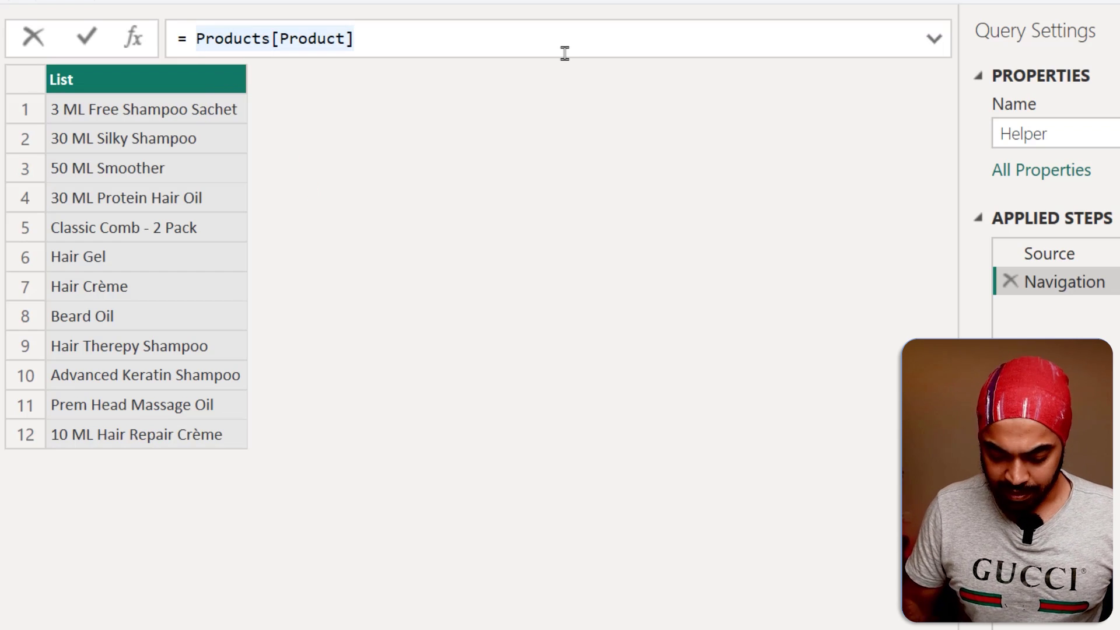
text({)
key(End)
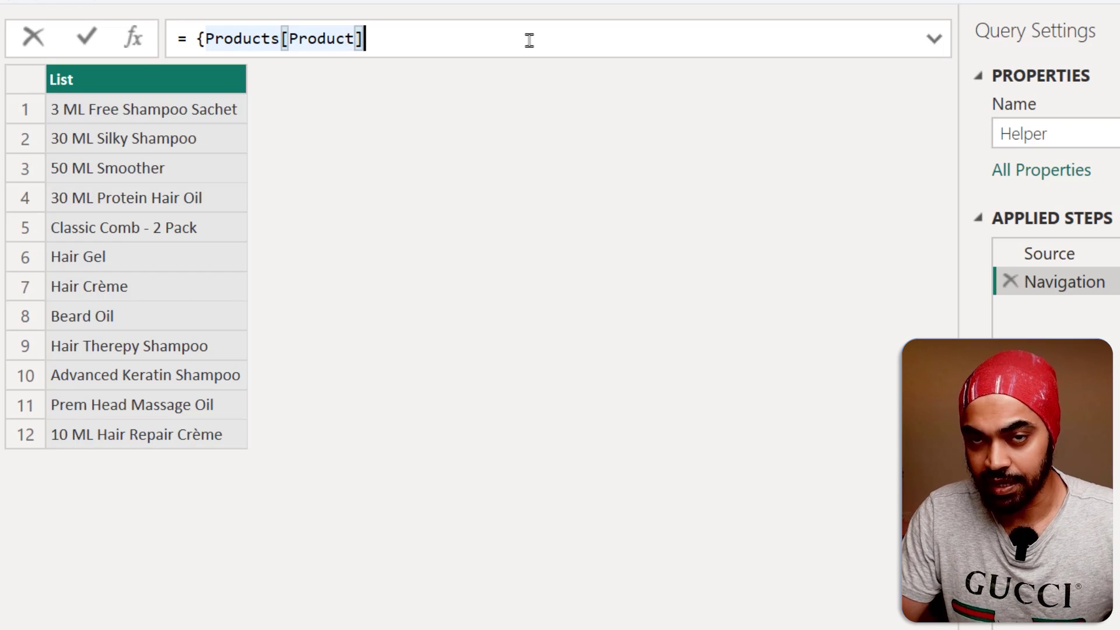
text(})
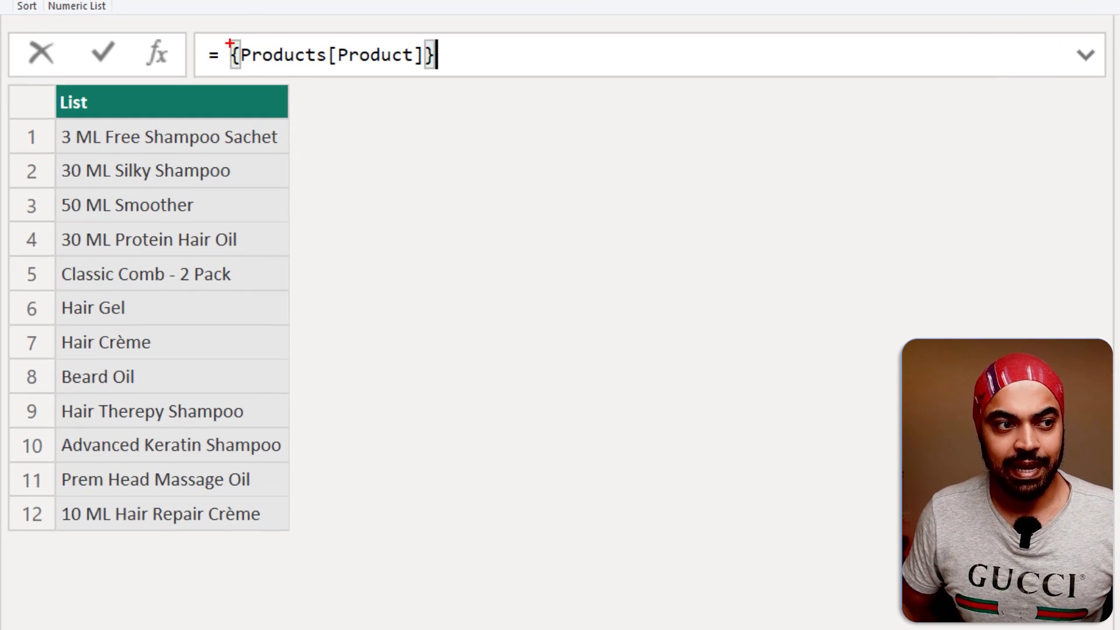
drag(435, 46, 483, 3)
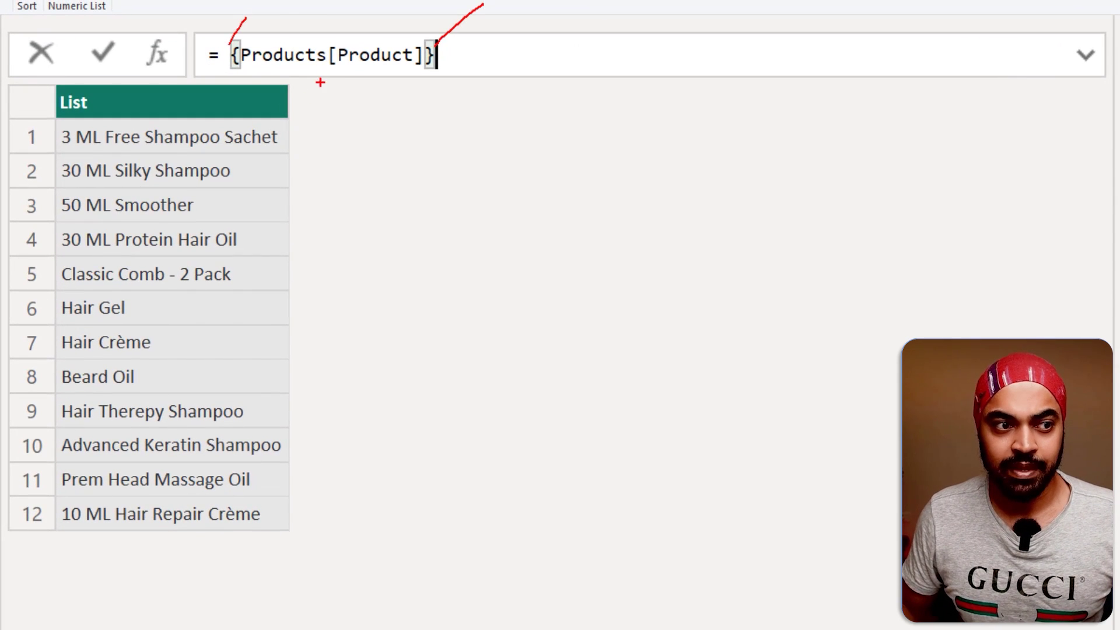
mouse_move(338, 69)
mouse_down()
mouse_move(309, 132)
mouse_move(335, 134)
mouse_up()
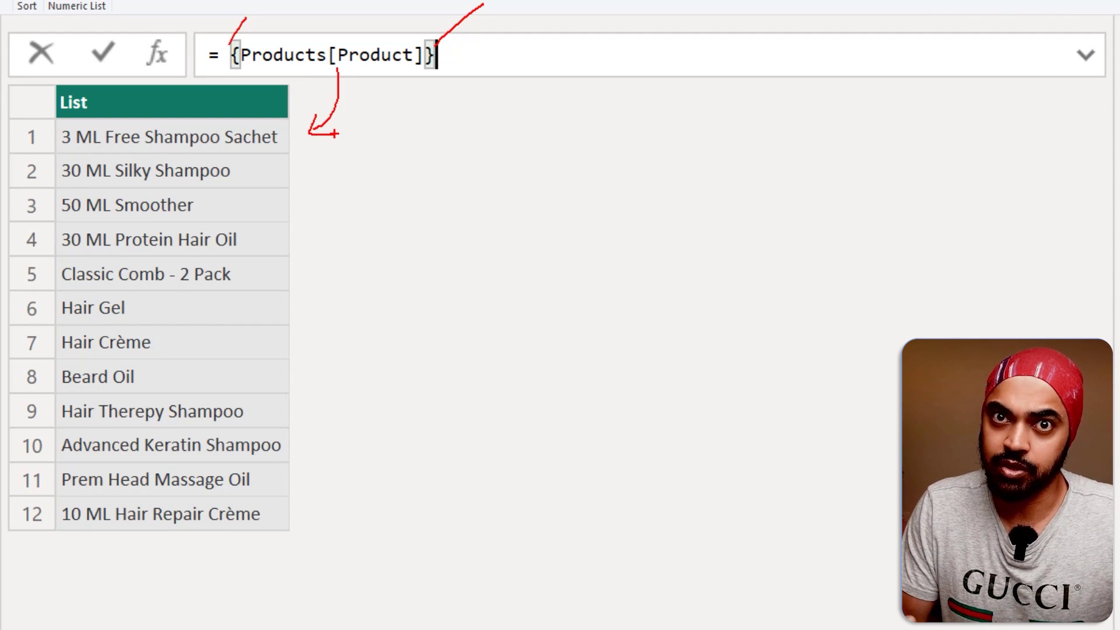
key(Return)
click(207, 147)
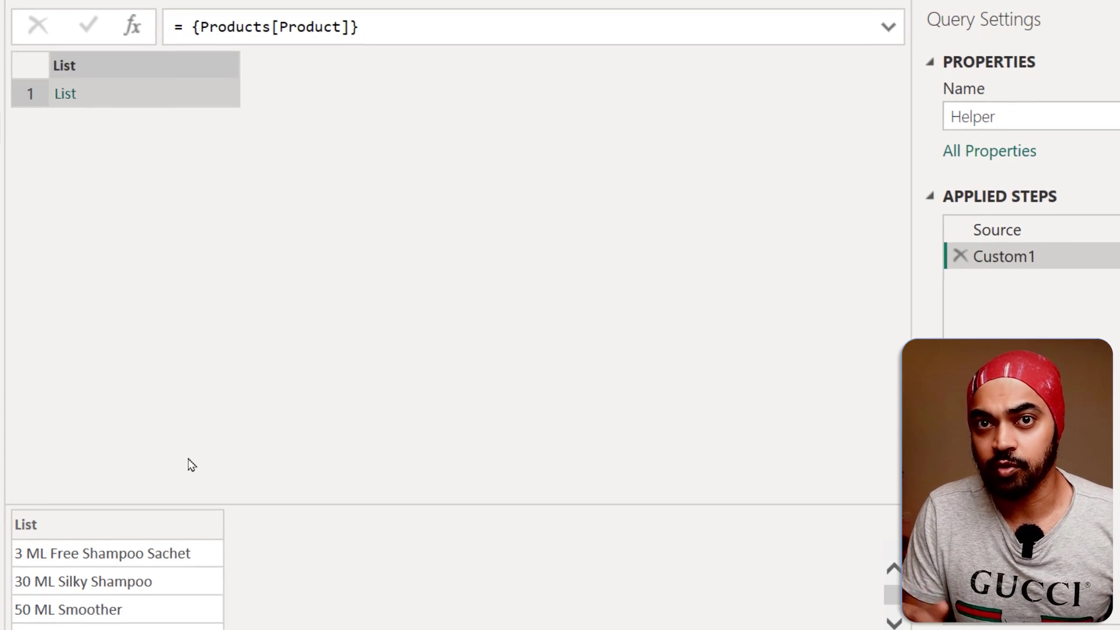
Step: Wrap the formula in List.Repeat with a count of 4, so it reads = List.Repeat({Products[Product]}, 4)
click(192, 27)
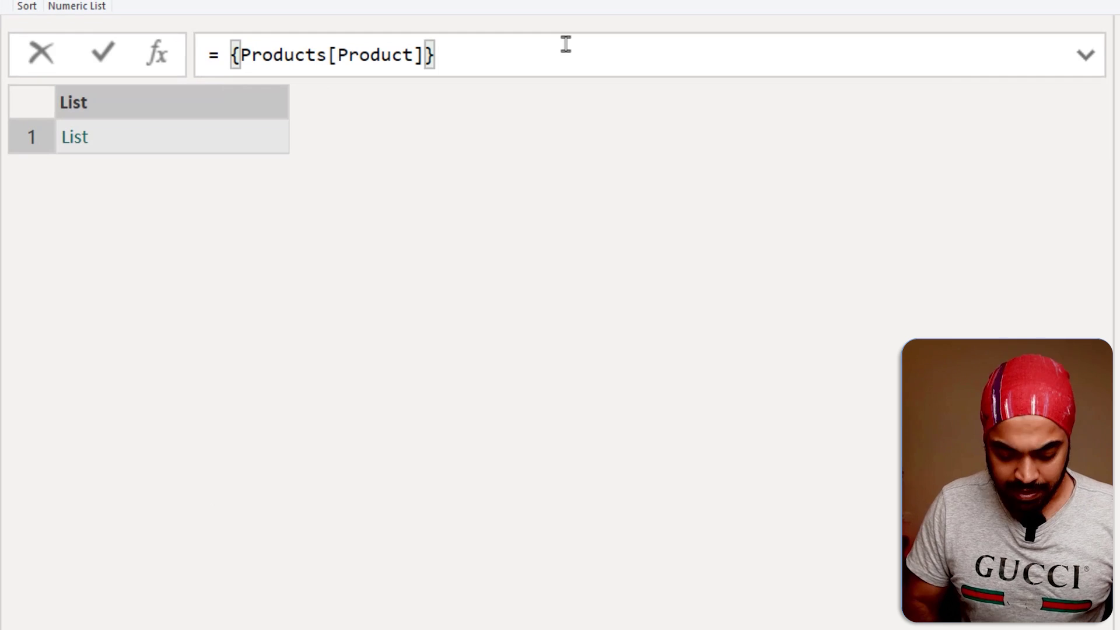
text(List.Repea)
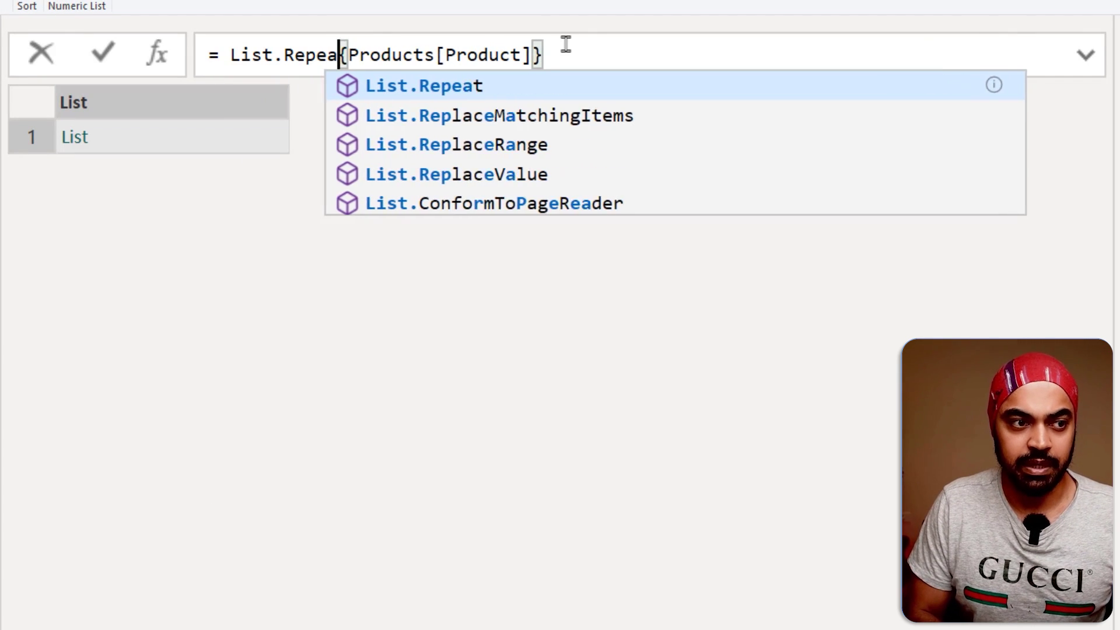
text(t()
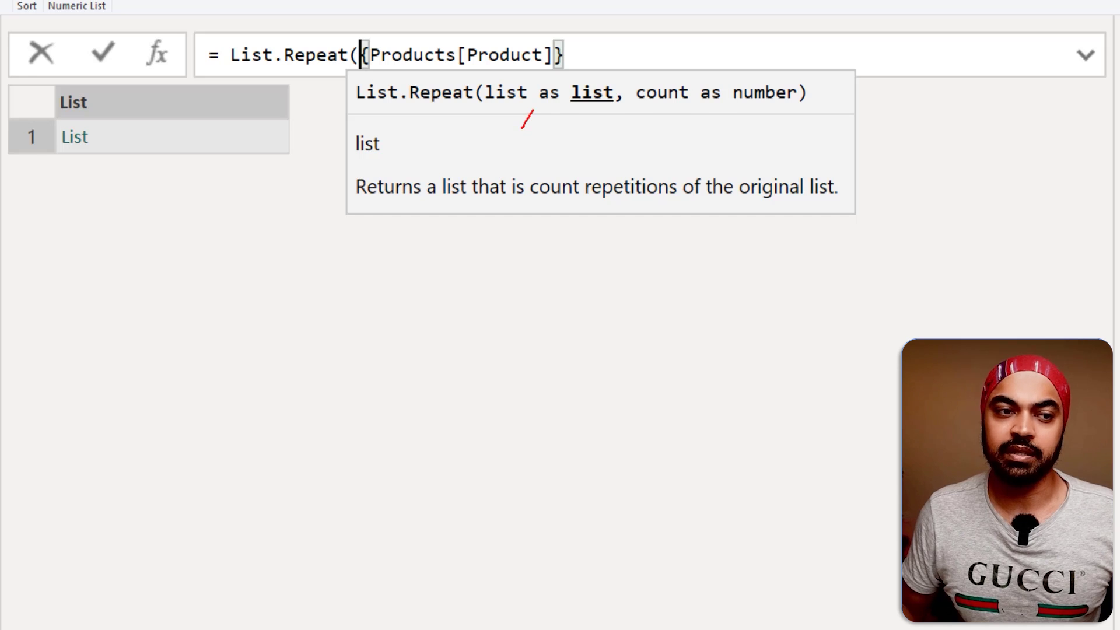
key(Return)
click(644, 58)
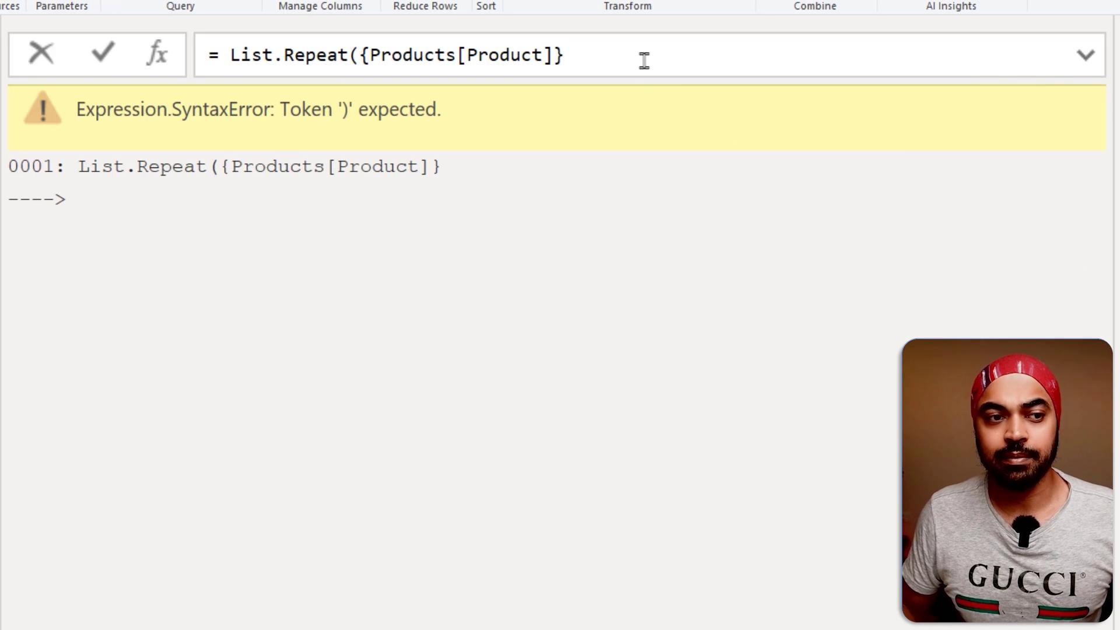
text(, 4))
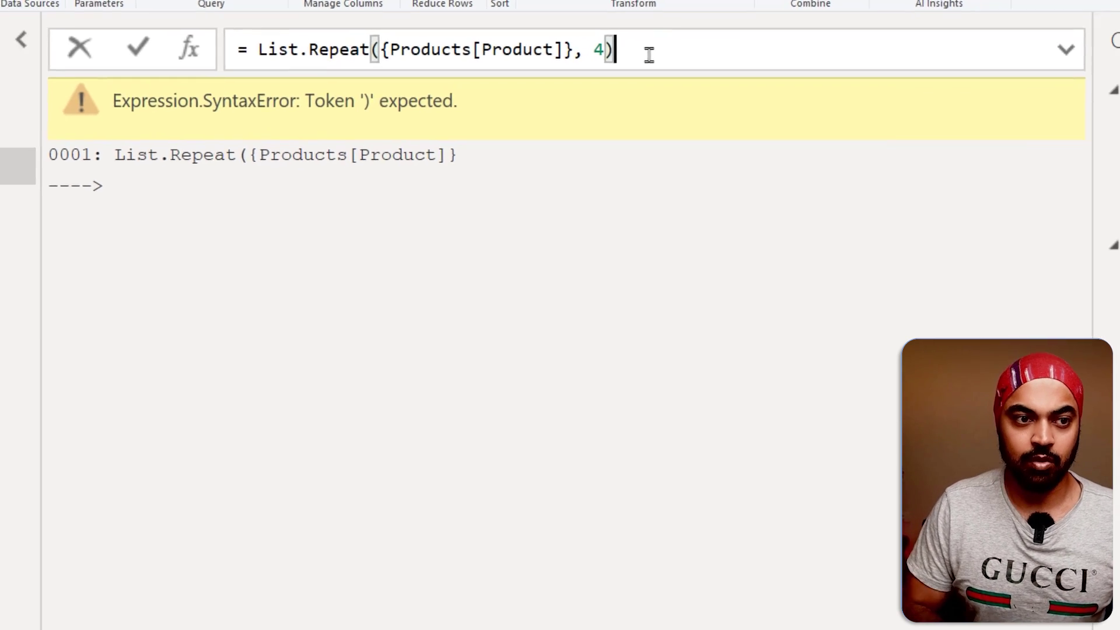
key(Return)
Step: Preview the contents of each of the four repeated product lists in turn
click(315, 94)
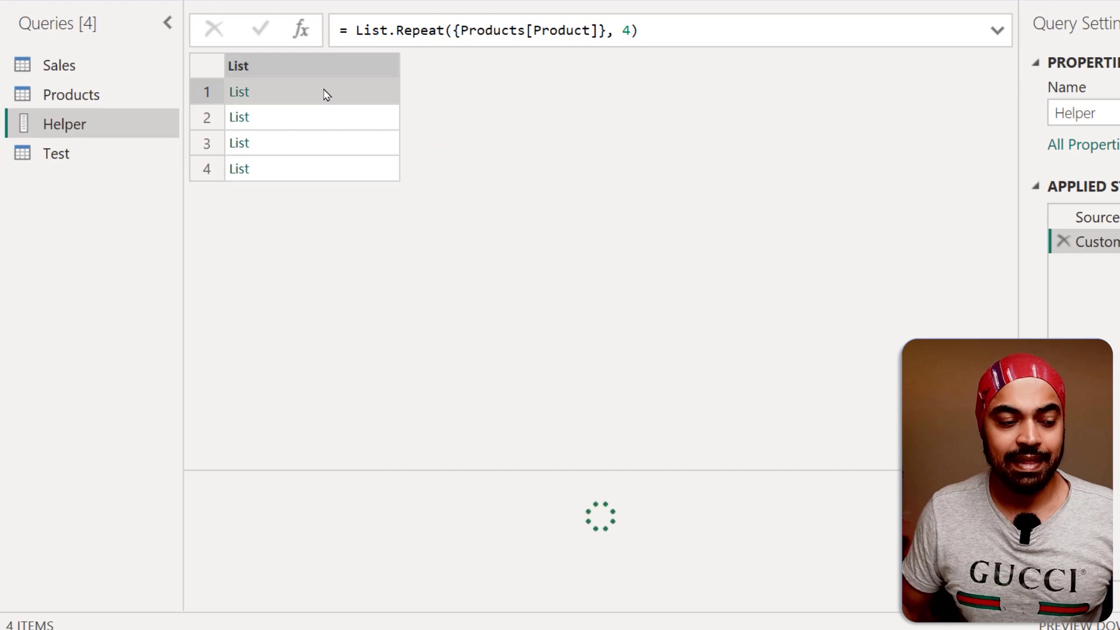
click(315, 117)
click(325, 143)
click(318, 175)
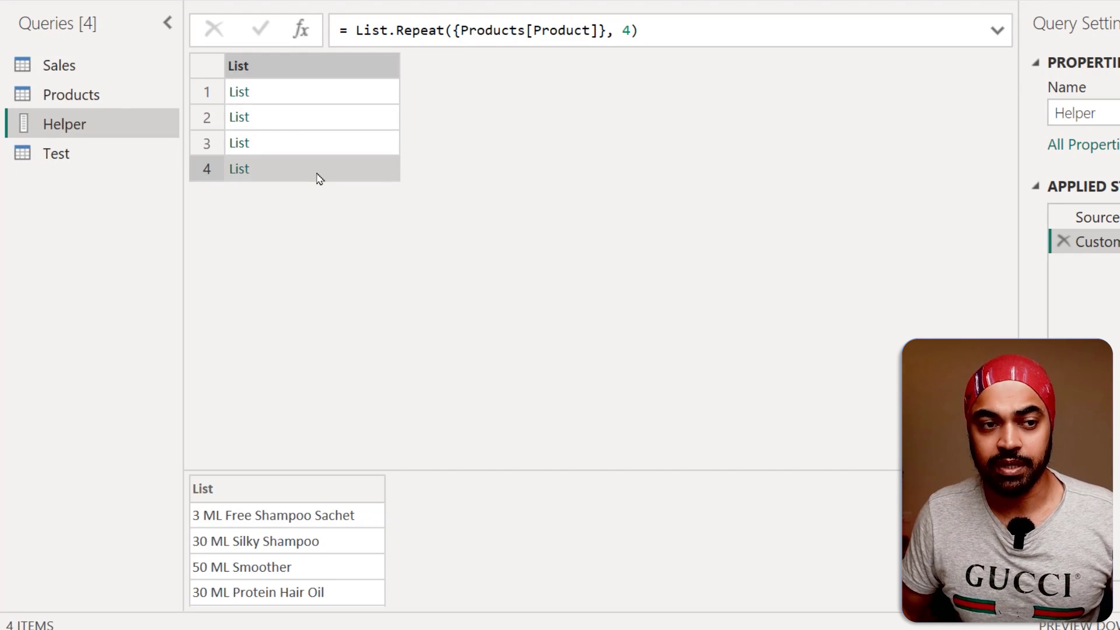
Step: Mark the hard-coded repeat count, inspect the Source step, tick off its distinct bands, and clear the markings
drag(622, 31, 697, 46)
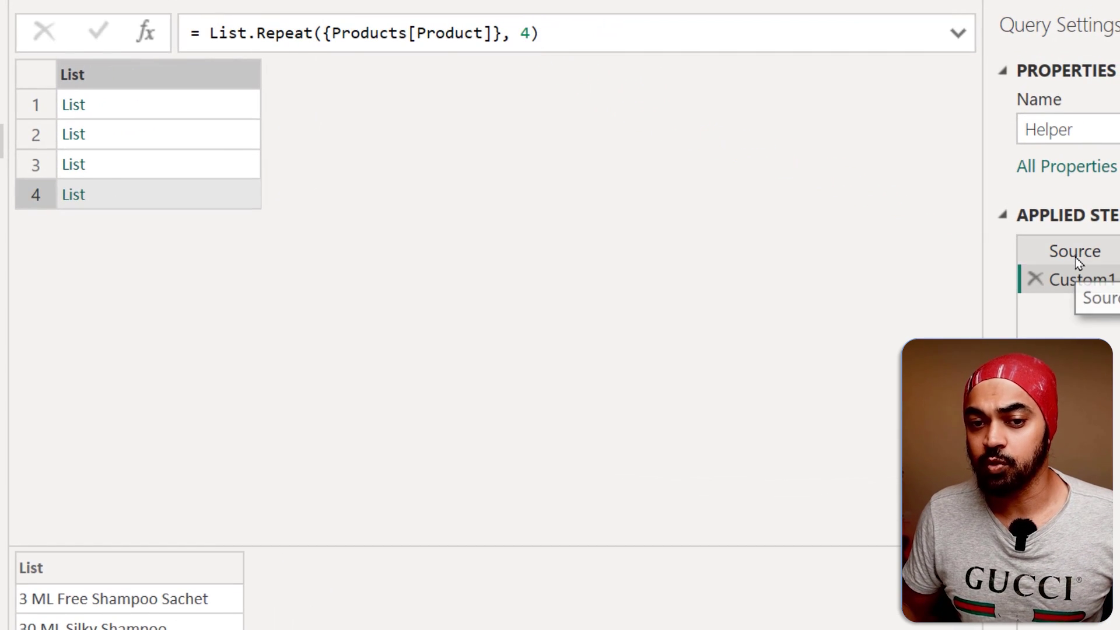
click(1075, 257)
drag(130, 137, 144, 126)
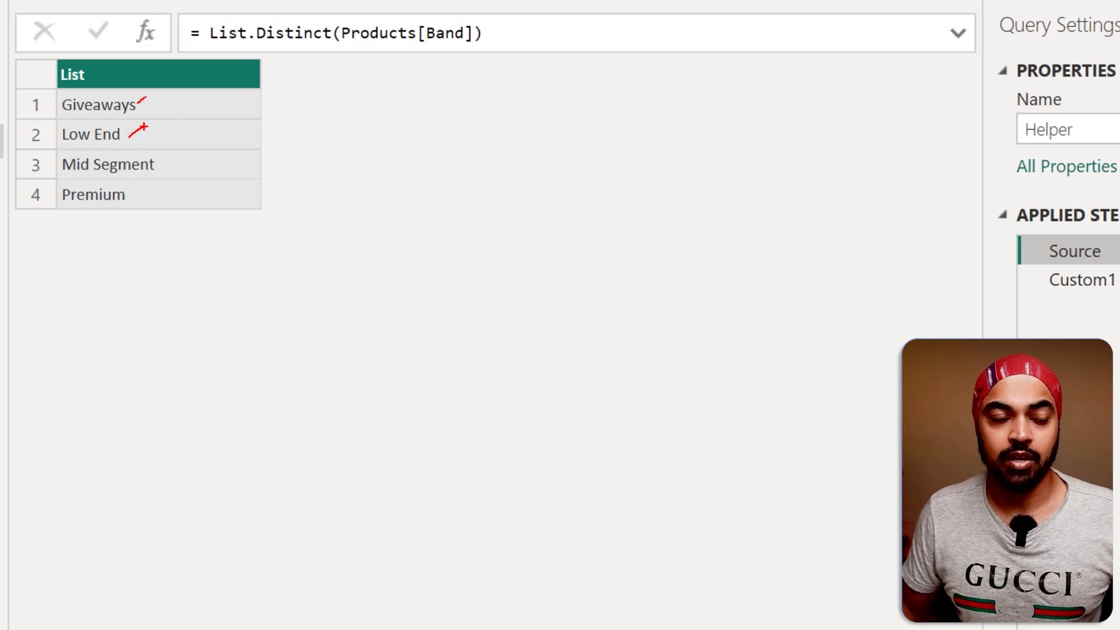
drag(153, 169, 161, 155)
key(Escape)
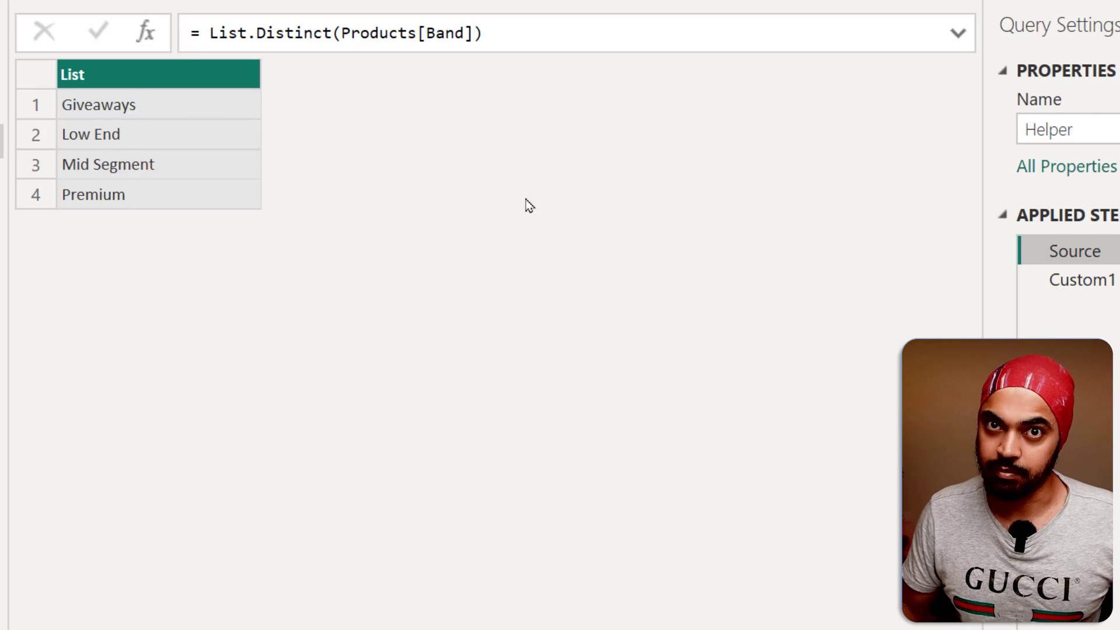
Step: In the Custom1 step, replace the fixed repeat count with List.Count(Source), giving = List.Repeat({Products[Product]}, List.Count(Source))
click(1108, 280)
double_click(525, 33)
key(shift+End)
text(Li)
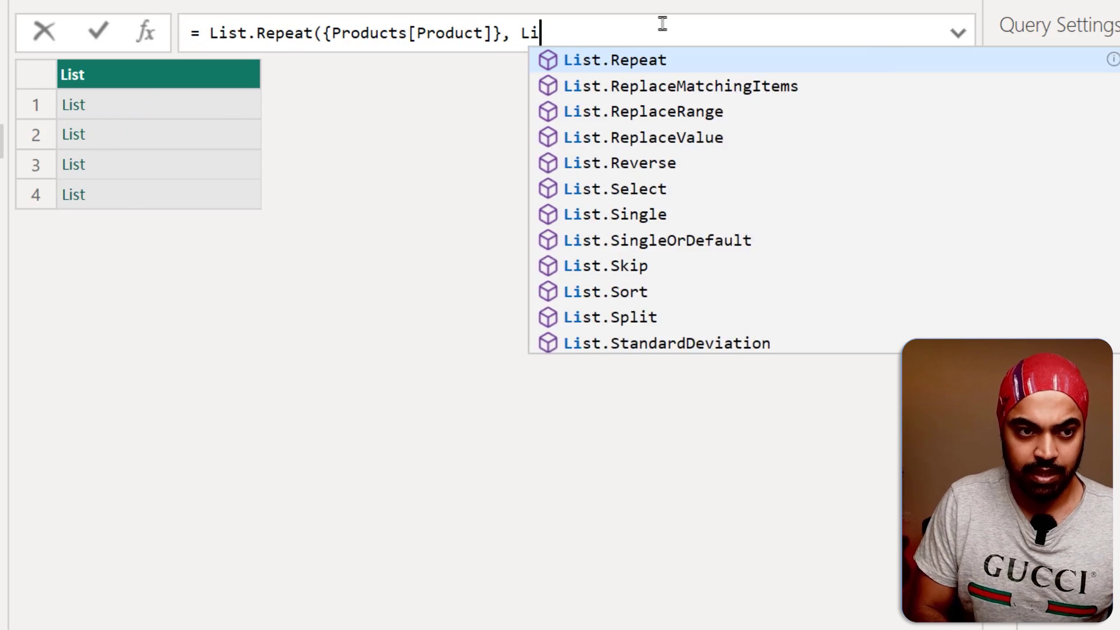
text(st.Count(Source))
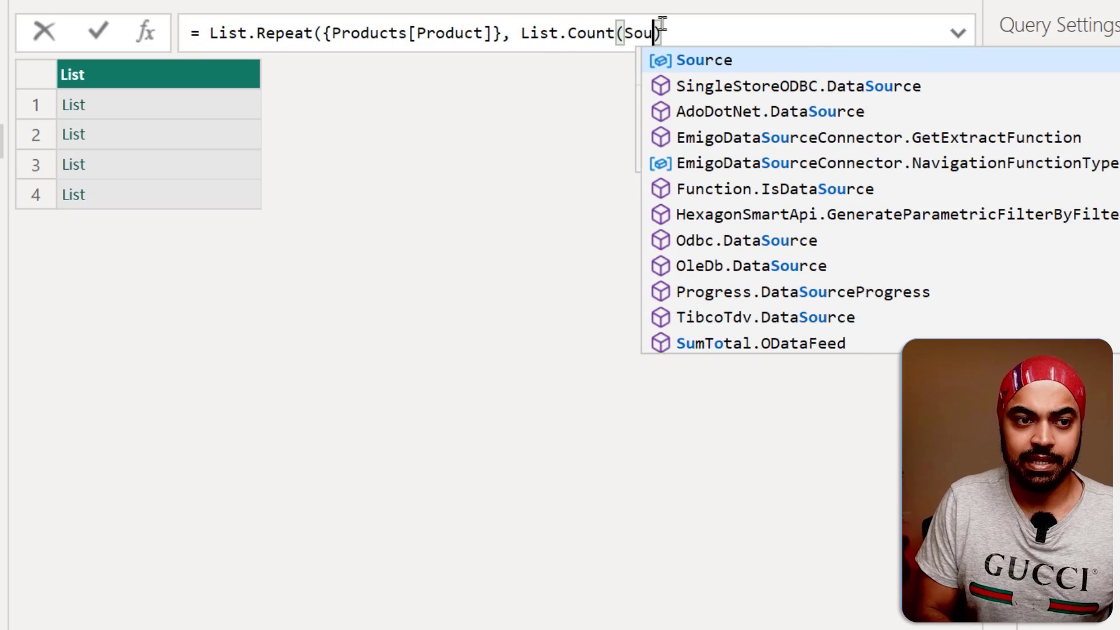
text())
key(Return)
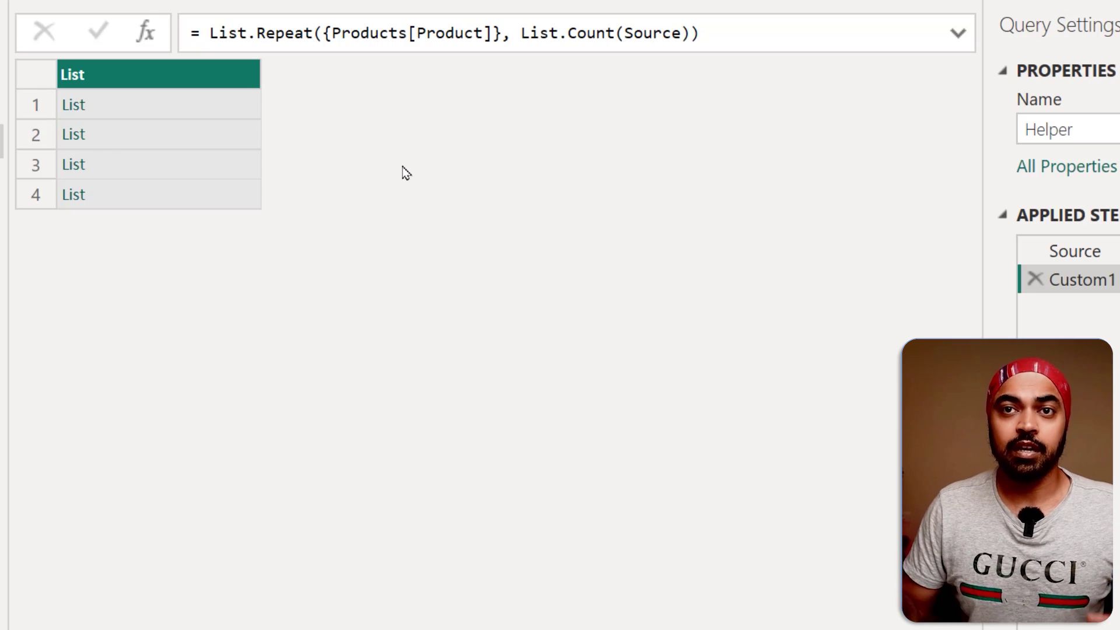
Step: Preview the nested product list in each row produced by the dynamic repeat formula
click(130, 106)
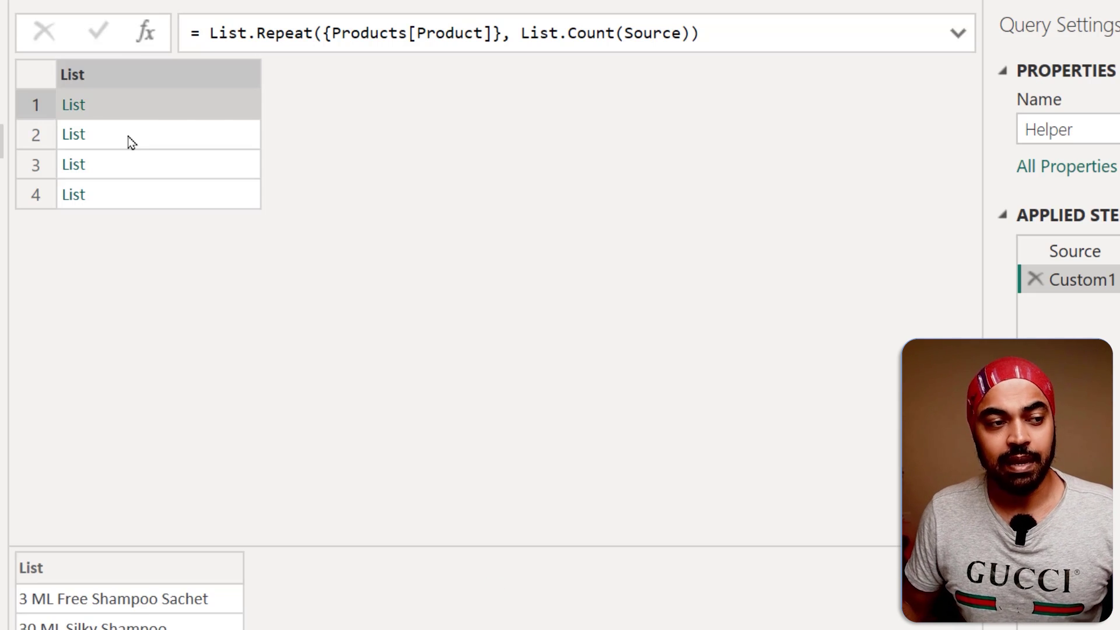
click(127, 135)
click(124, 169)
click(122, 198)
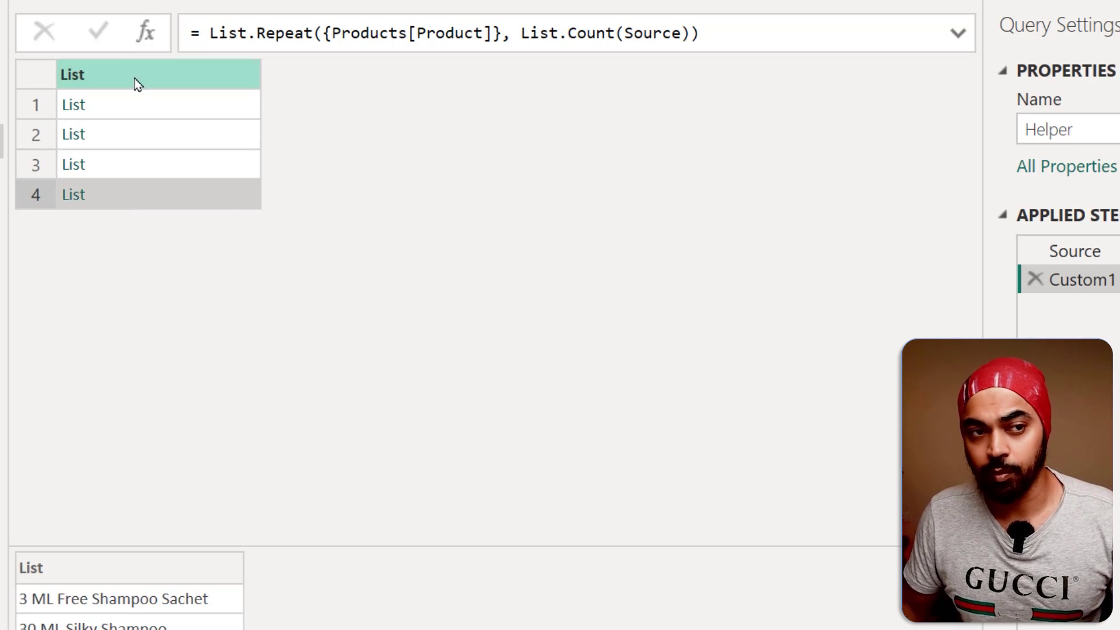
Step: Add a new step after Custom1 and start its formula with Table.FromColumns( in front of the Custom1 reference
click(146, 32)
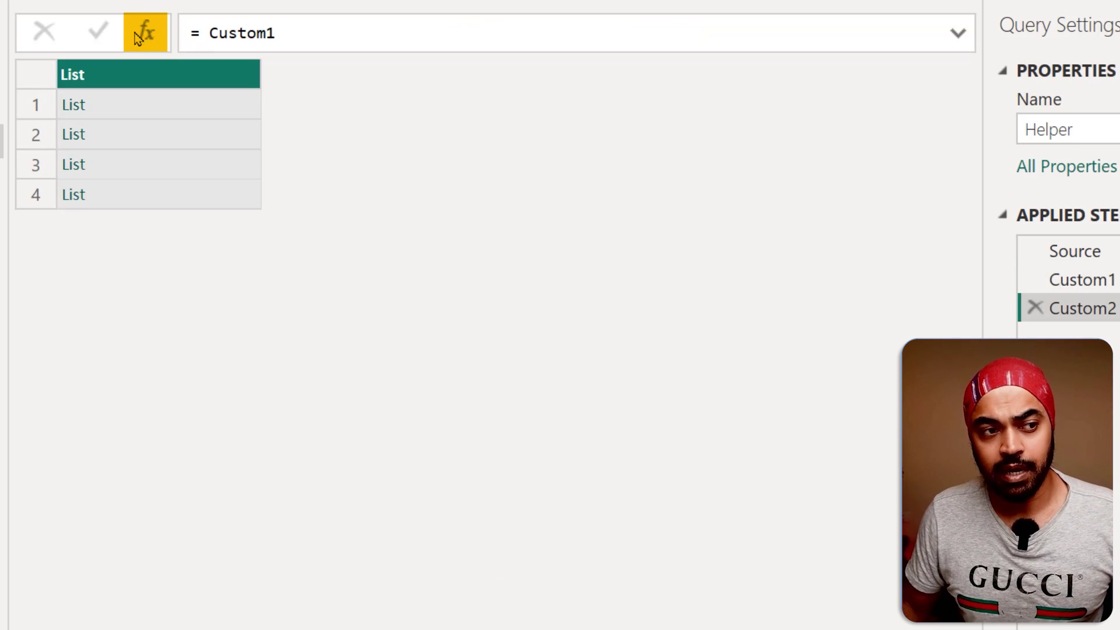
click(213, 32)
text(Table.From)
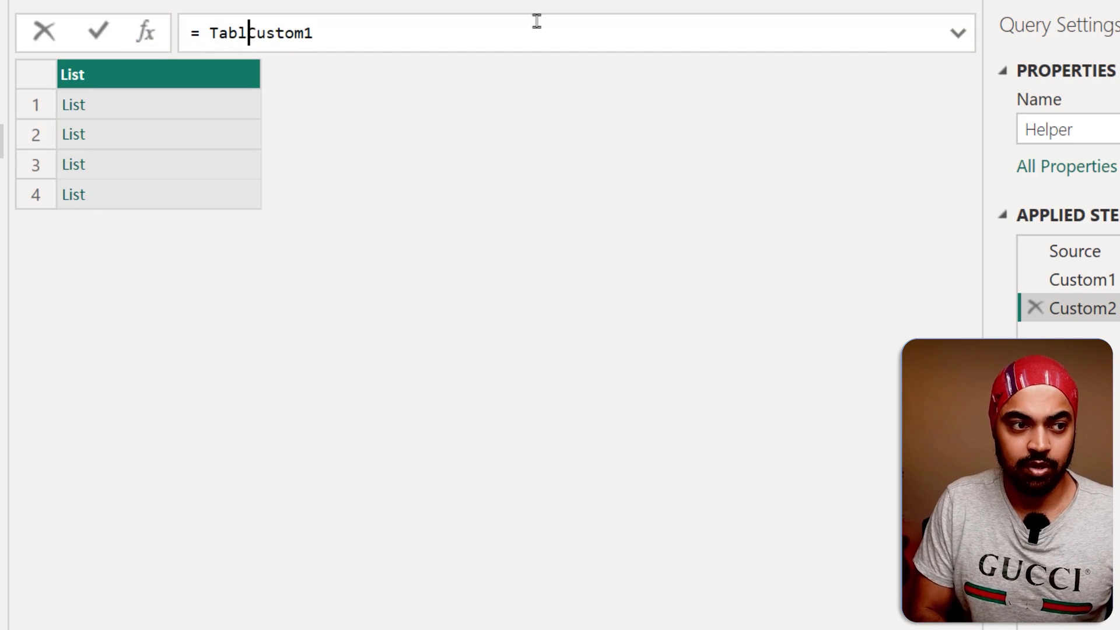
text(Columns)
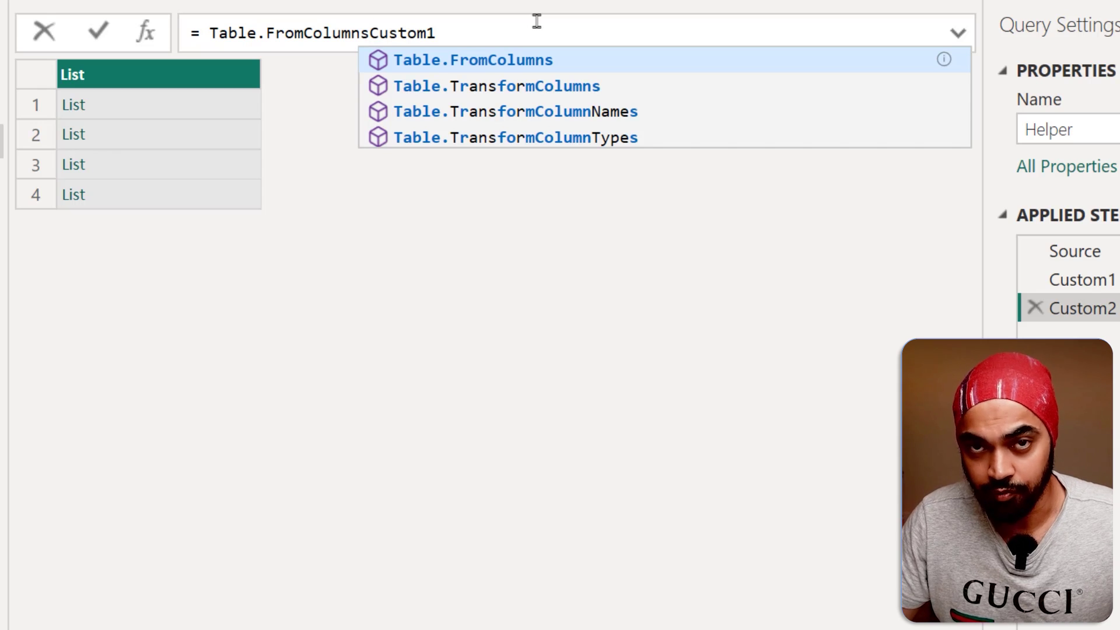
text(()
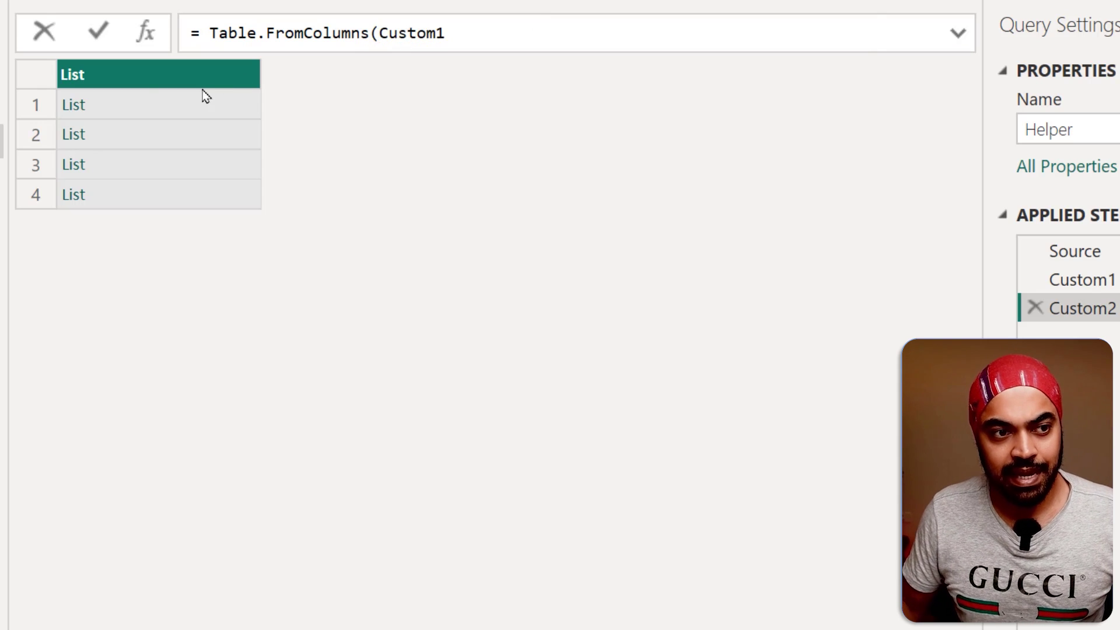
Step: Tick off the nested lists, clear the markings, and complete the formula as = Table.FromColumns(Custom1)
drag(126, 105, 151, 89)
drag(133, 132, 146, 124)
drag(114, 169, 129, 161)
drag(109, 201, 137, 189)
drag(143, 186, 144, 193)
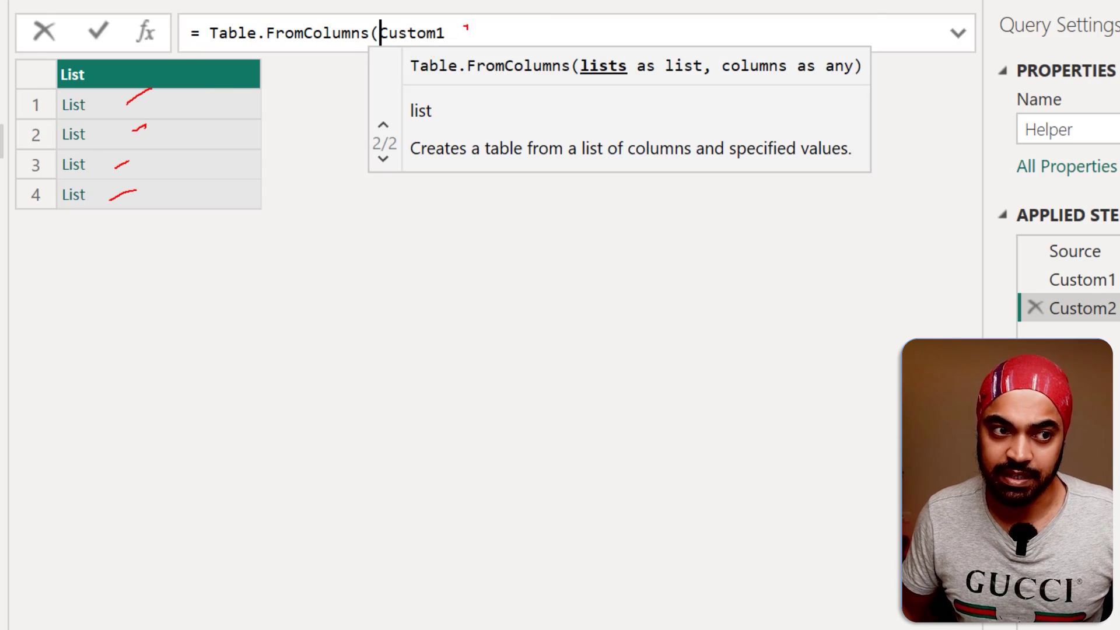
key(Escape)
click(467, 33)
text())
key(Return)
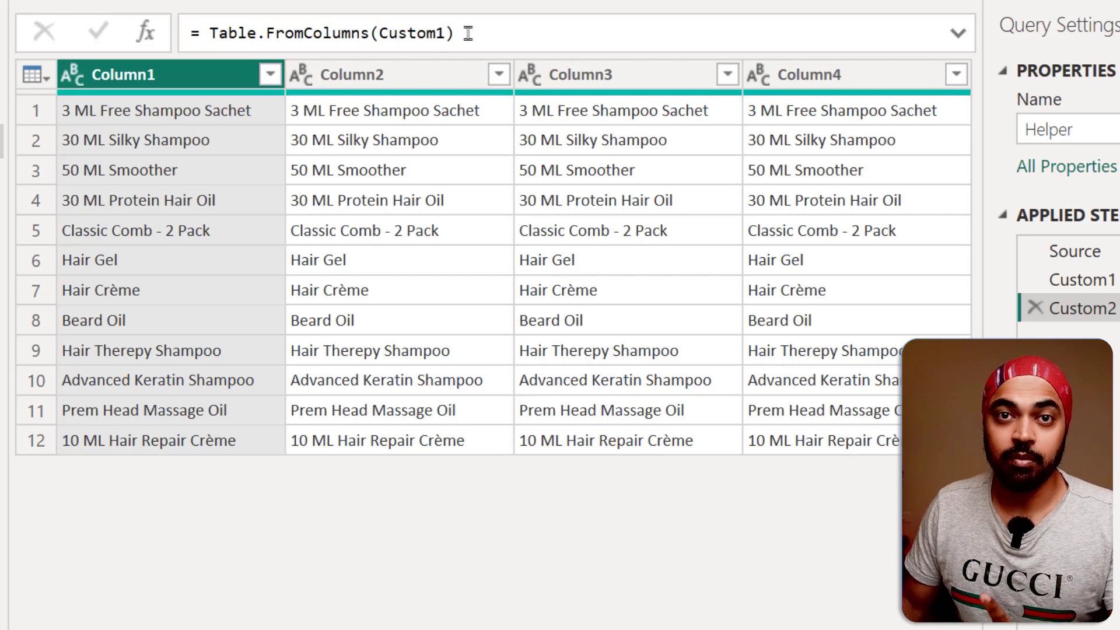
Step: Box the generic column headers of the new table, and clear the marking
drag(62, 51, 866, 99)
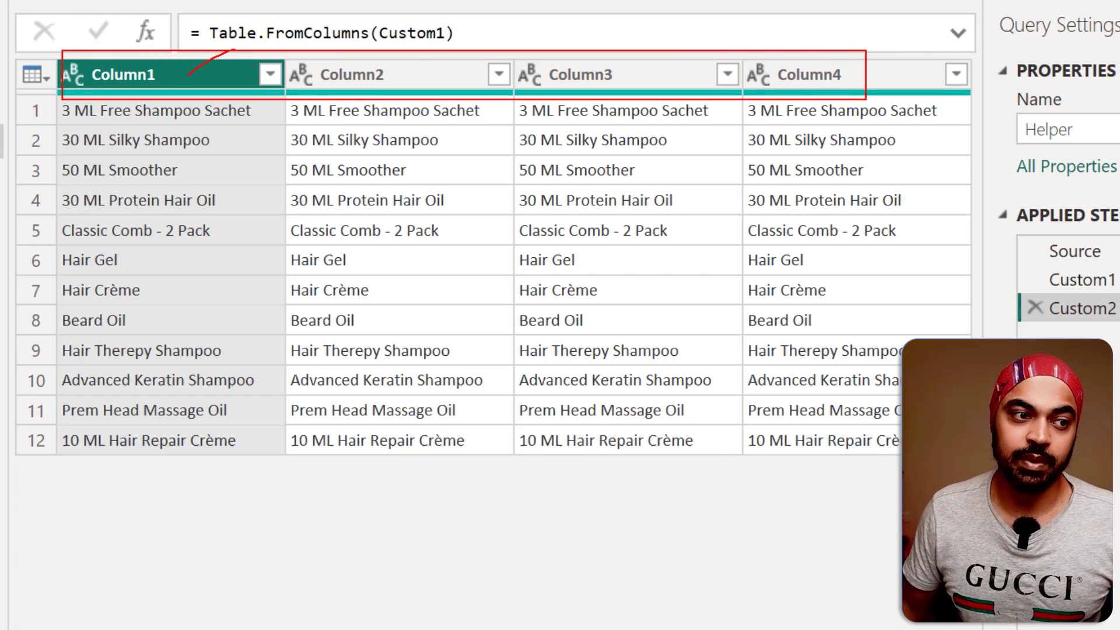
drag(436, 49, 380, 75)
key(Escape)
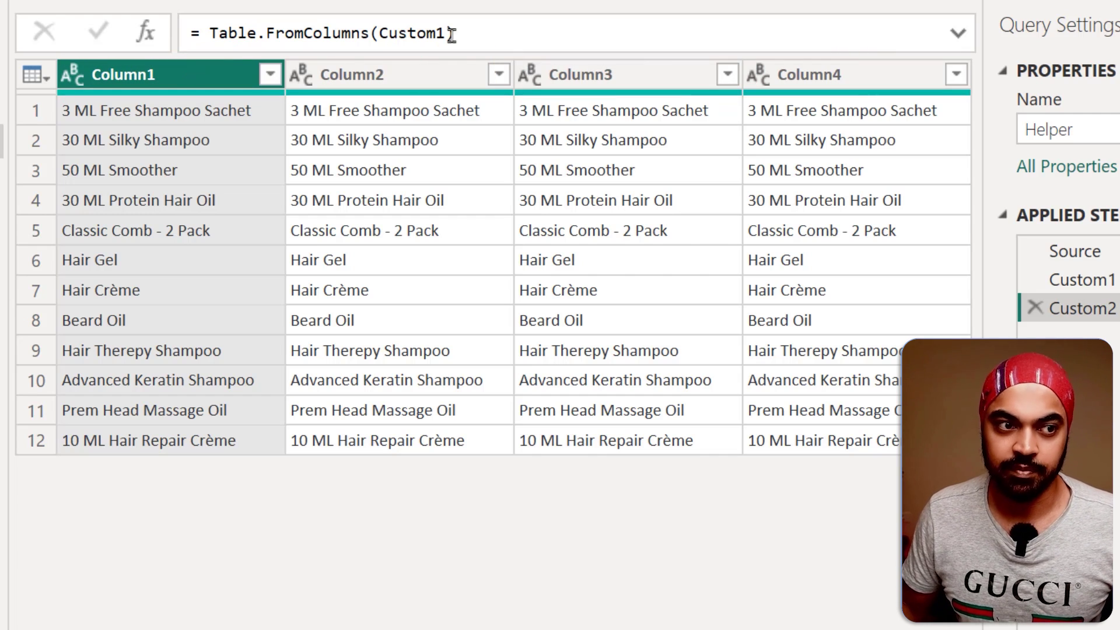
Step: Name the table's columns after the bands by adding Source as the second argument, giving = Table.FromColumns(Custom1, Source)
click(454, 33)
key(Left)
text(,)
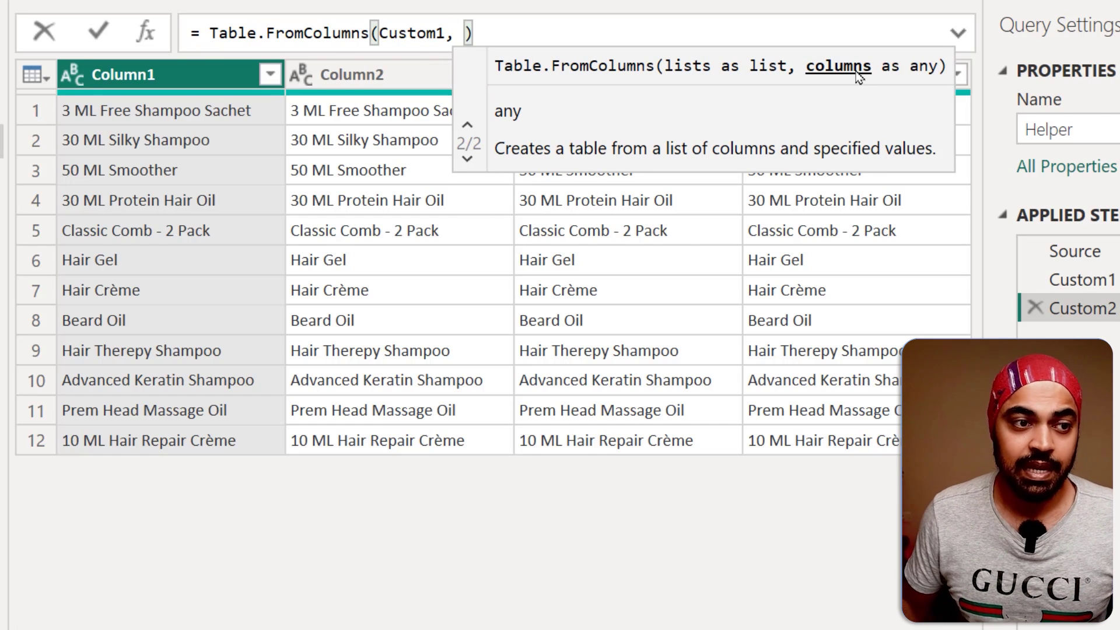
key(ctrl+2)
mouse_move(465, 37)
mouse_down()
mouse_move(511, 113)
mouse_move(707, 176)
mouse_move(1030, 245)
mouse_up()
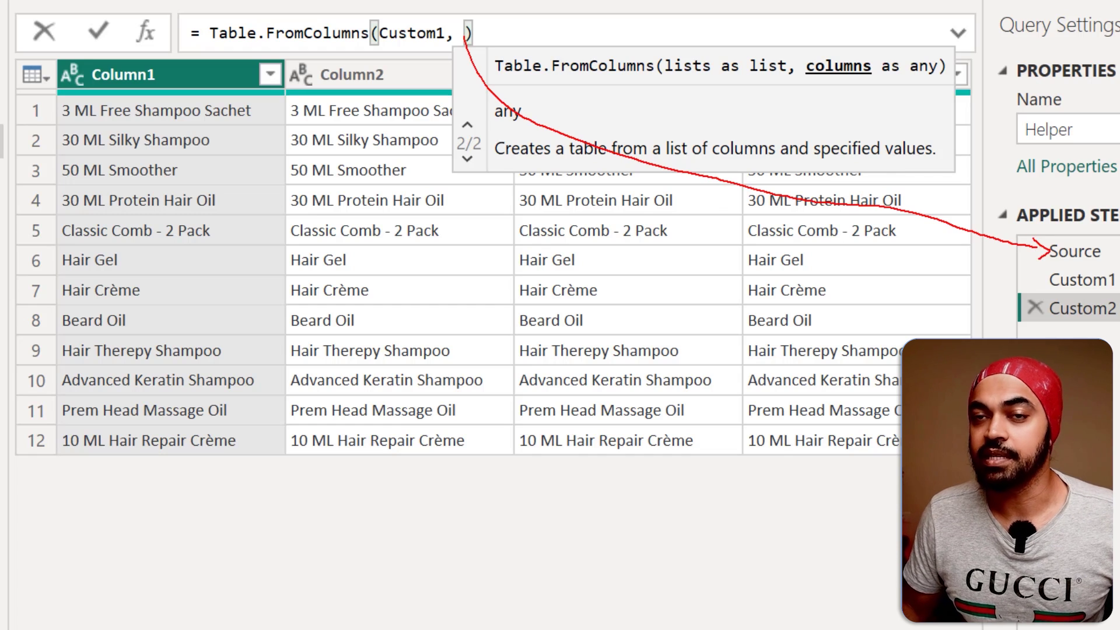
key(Escape)
click(465, 32)
text(sou)
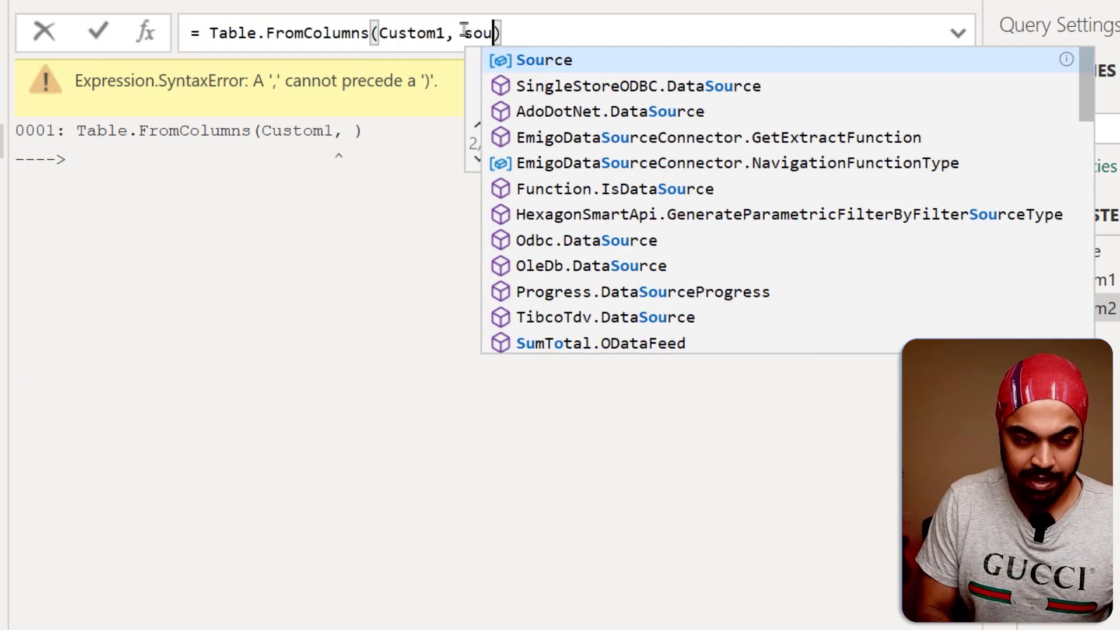
key(Tab)
key(Return)
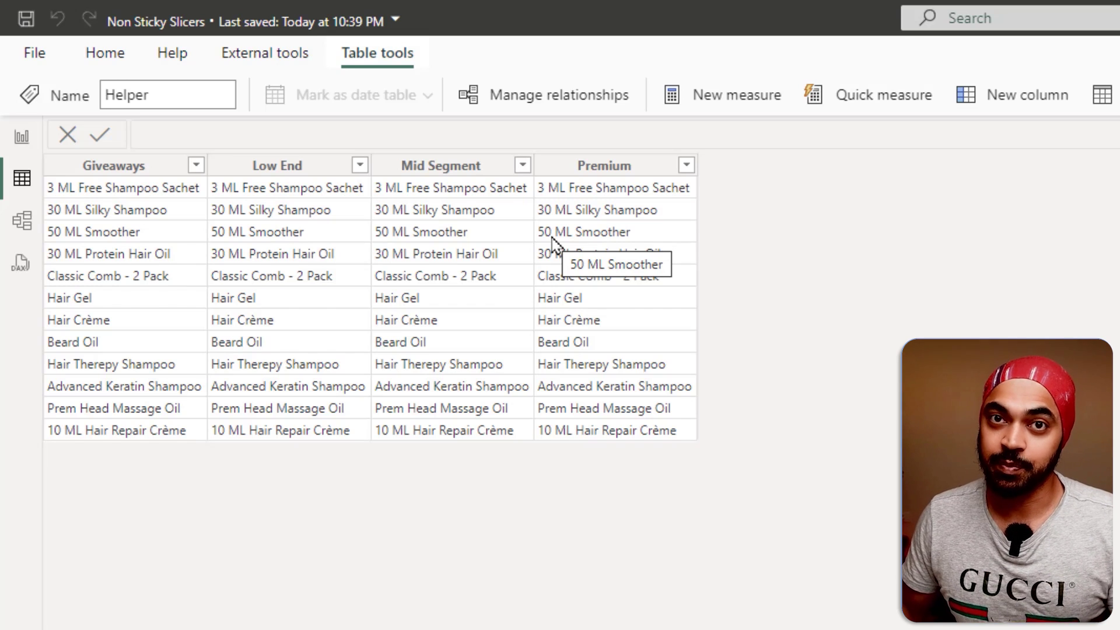
Step: Return to the report page, start a new Fields parameter, and expand the Helper table in its field list
click(22, 140)
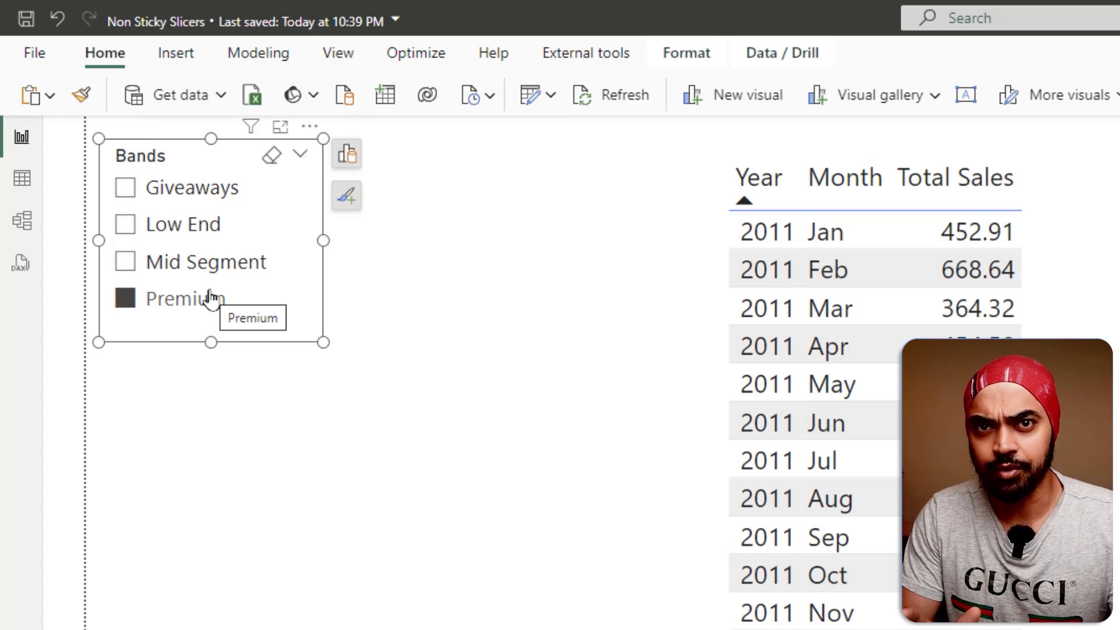
click(276, 59)
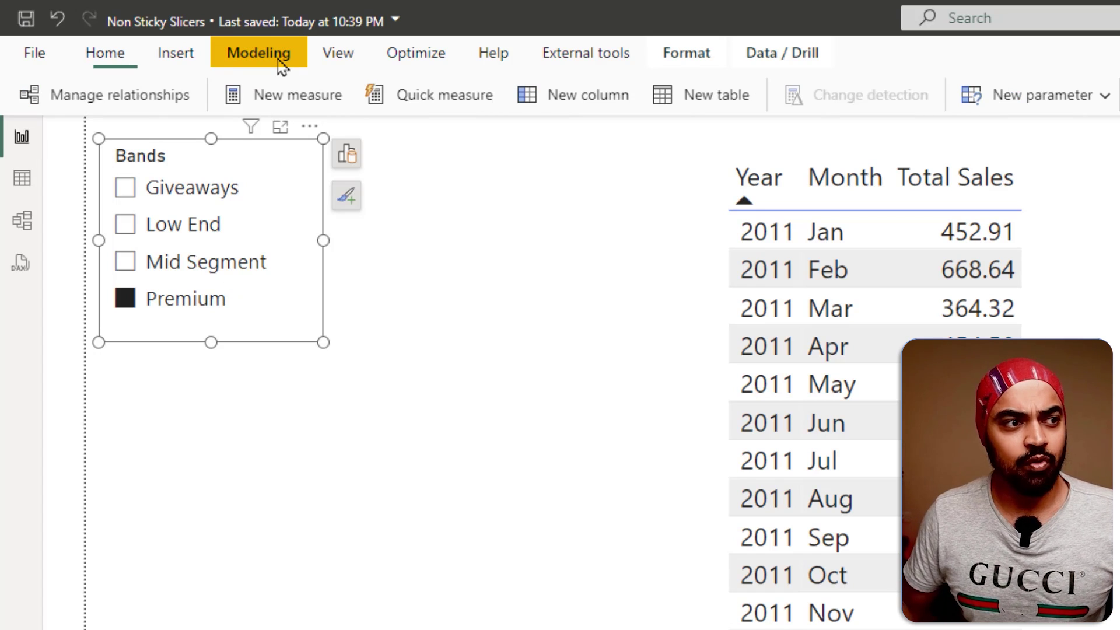
click(1079, 104)
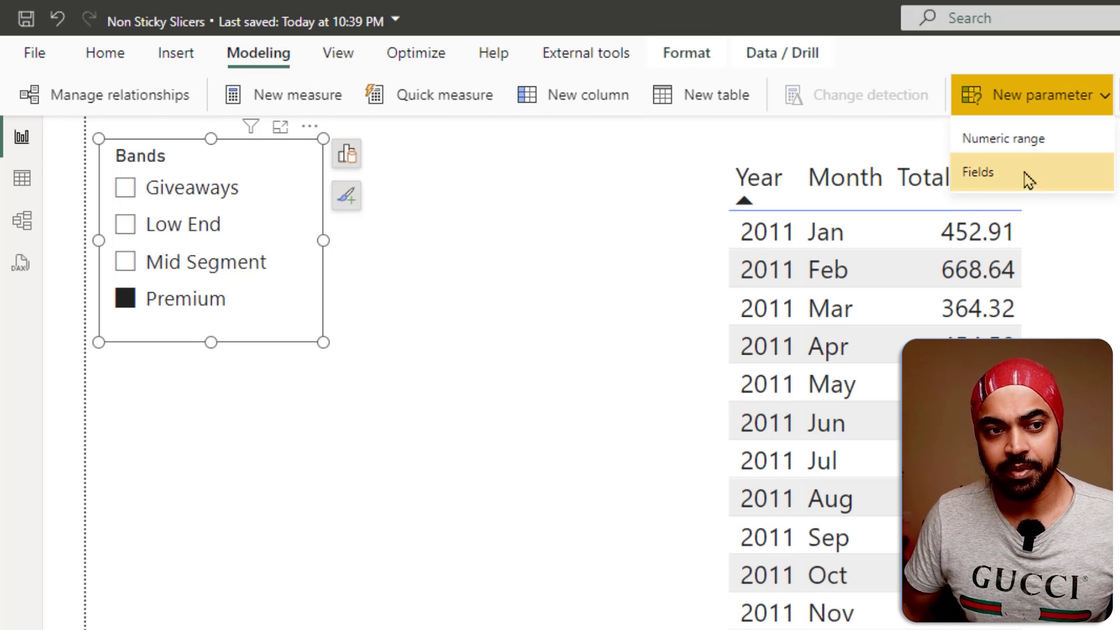
click(1024, 172)
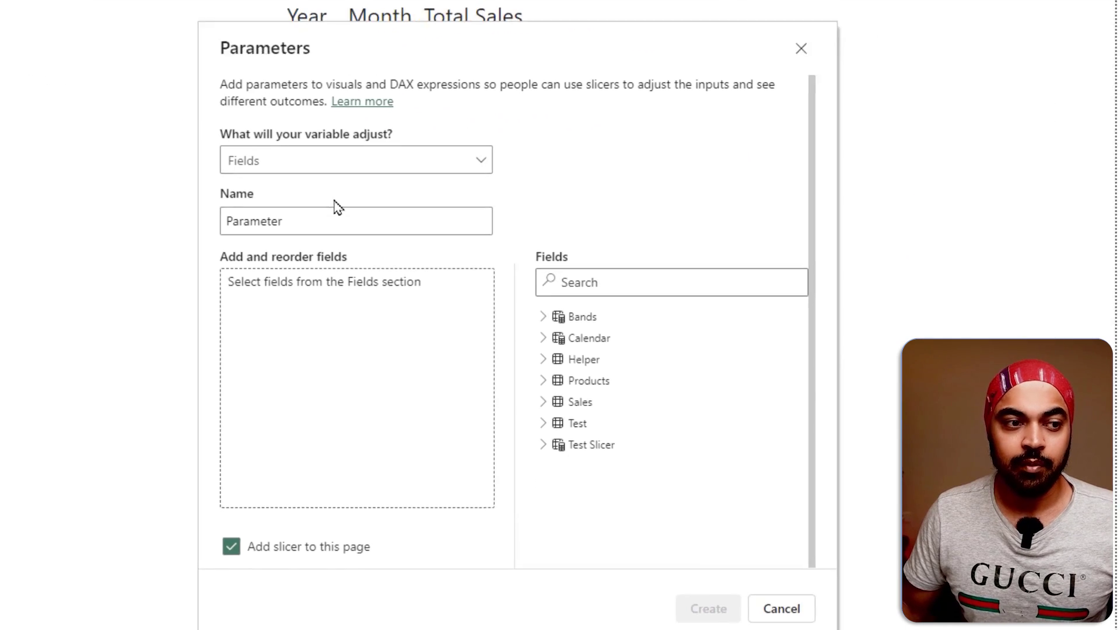
drag(250, 205, 290, 185)
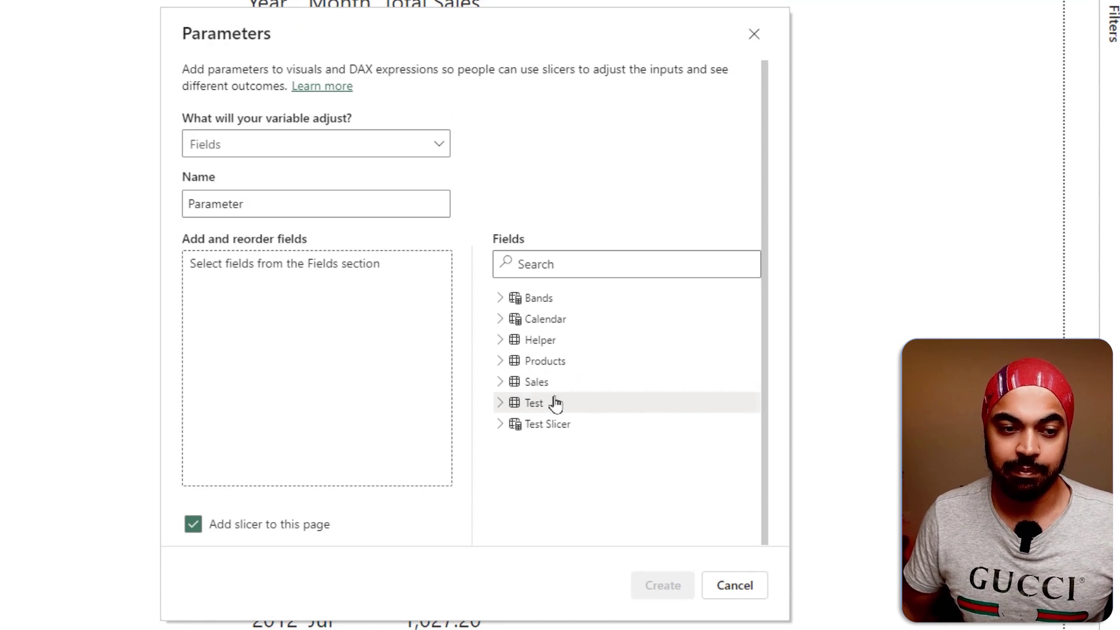
click(500, 340)
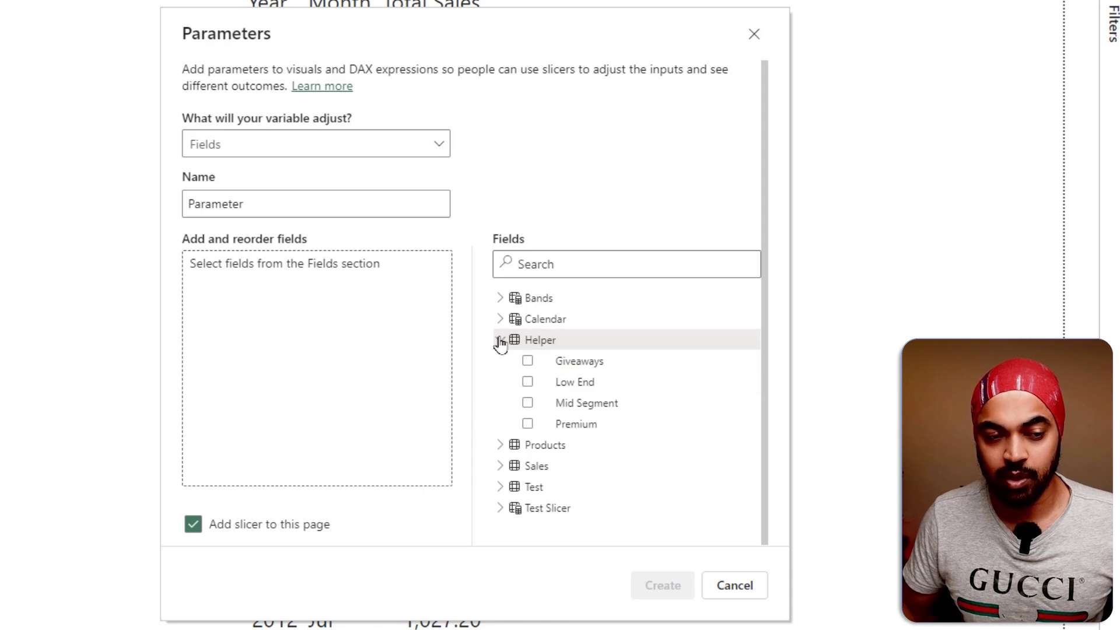
Step: Box the Helper table's four band columns, draw an arrow to the parameter's field area, and mark the creation option
drag(511, 348, 623, 435)
mouse_move(517, 397)
mouse_down()
mouse_move(332, 327)
mouse_move(337, 315)
mouse_move(353, 325)
mouse_up()
mouse_move(357, 252)
mouse_down()
mouse_move(393, 286)
mouse_move(361, 382)
mouse_up()
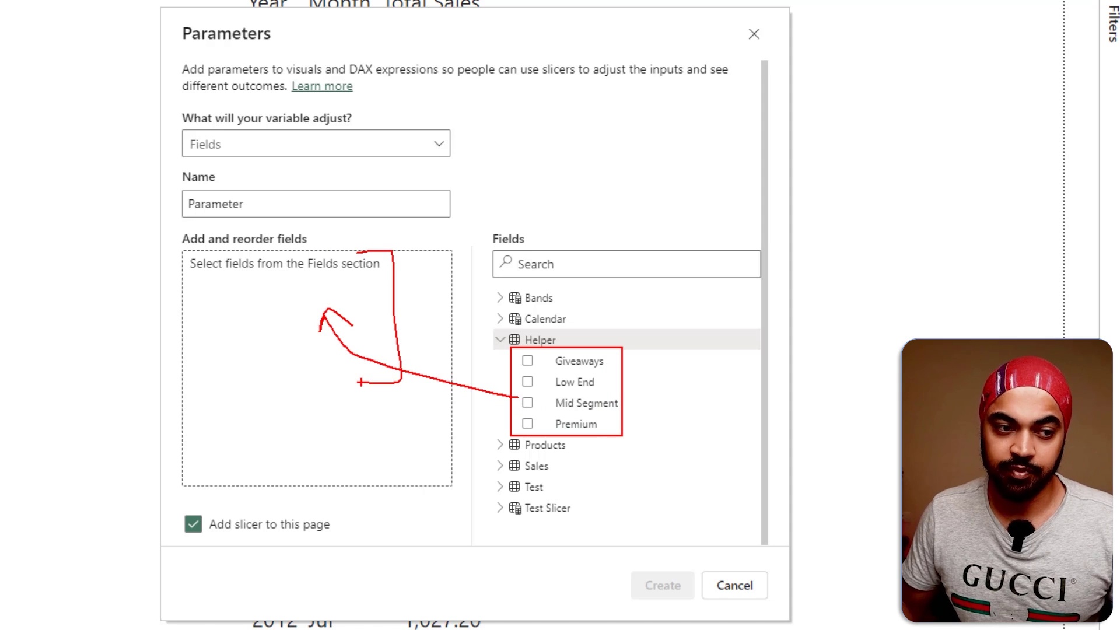
drag(690, 585, 707, 556)
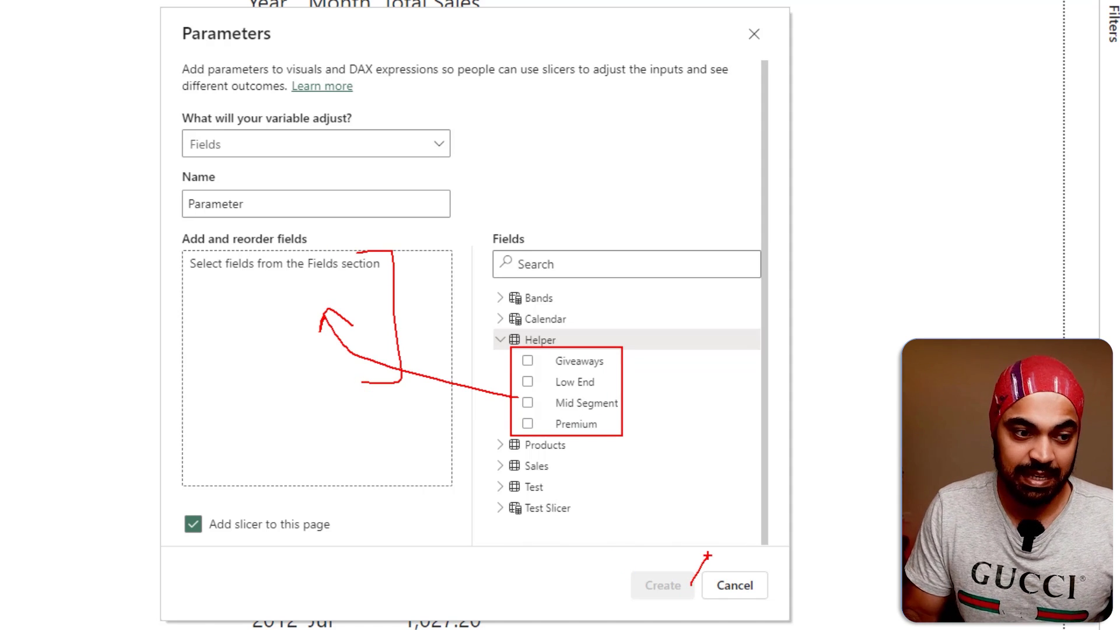
Step: Clear the markings and close the parameter setup without creating a new parameter
mouse_move(496, 546)
mouse_down()
mouse_move(146, 324)
mouse_move(92, 169)
mouse_move(106, 162)
mouse_up()
key(Escape)
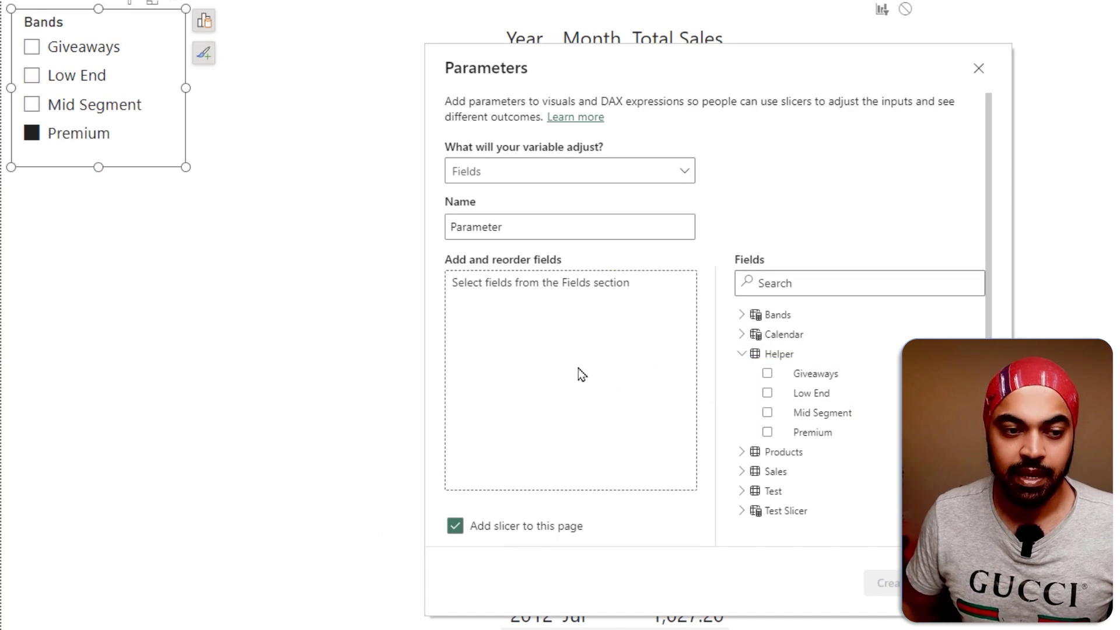
click(710, 556)
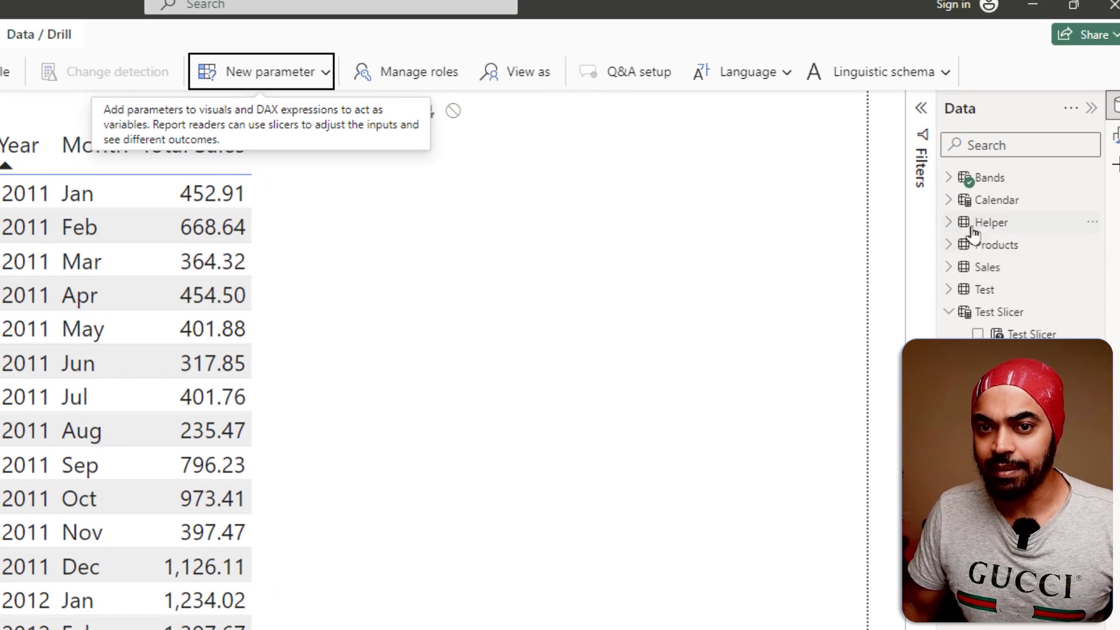
Step: Show the definition of the existing Bands field parameter, box its four Helper column references, and clear the marking
click(954, 178)
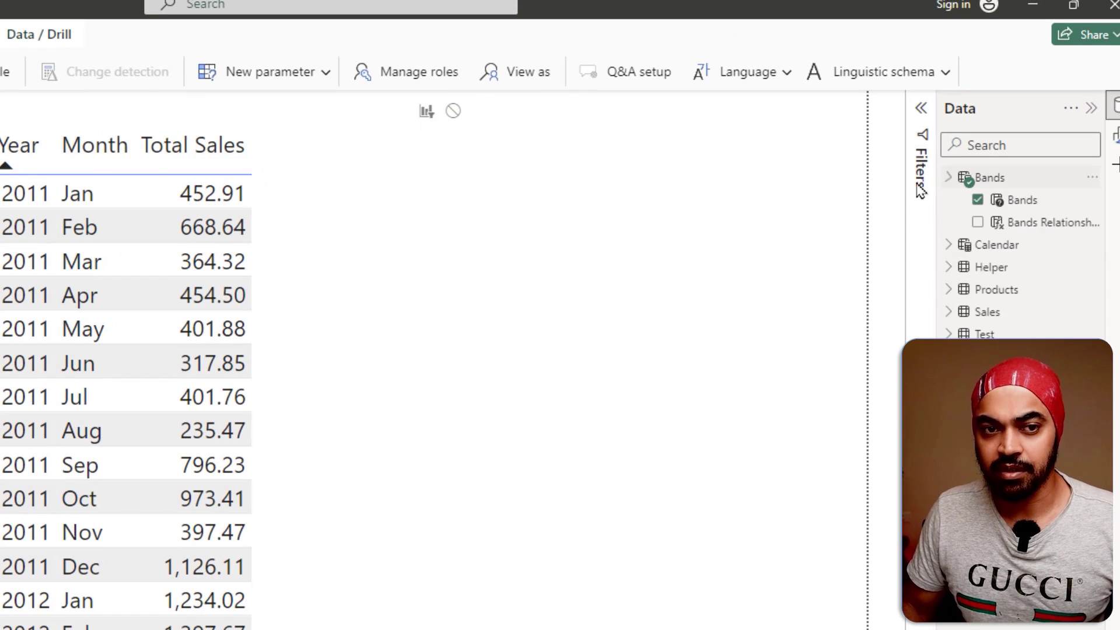
click(1022, 202)
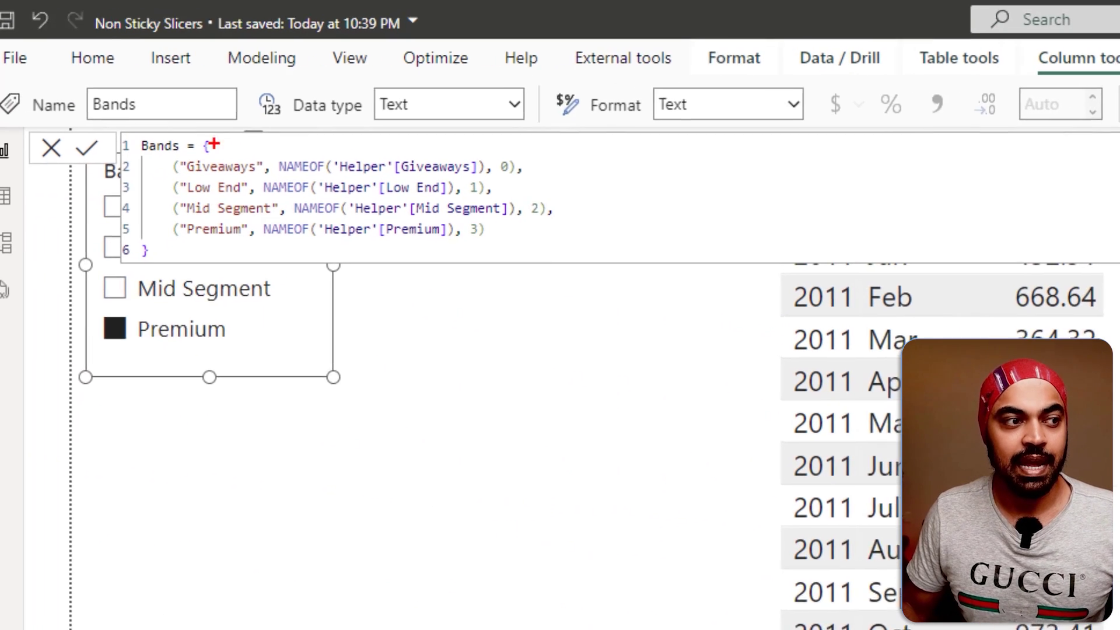
mouse_move(109, 113)
mouse_down()
mouse_move(177, 154)
mouse_move(578, 297)
mouse_up()
drag(591, 246, 643, 219)
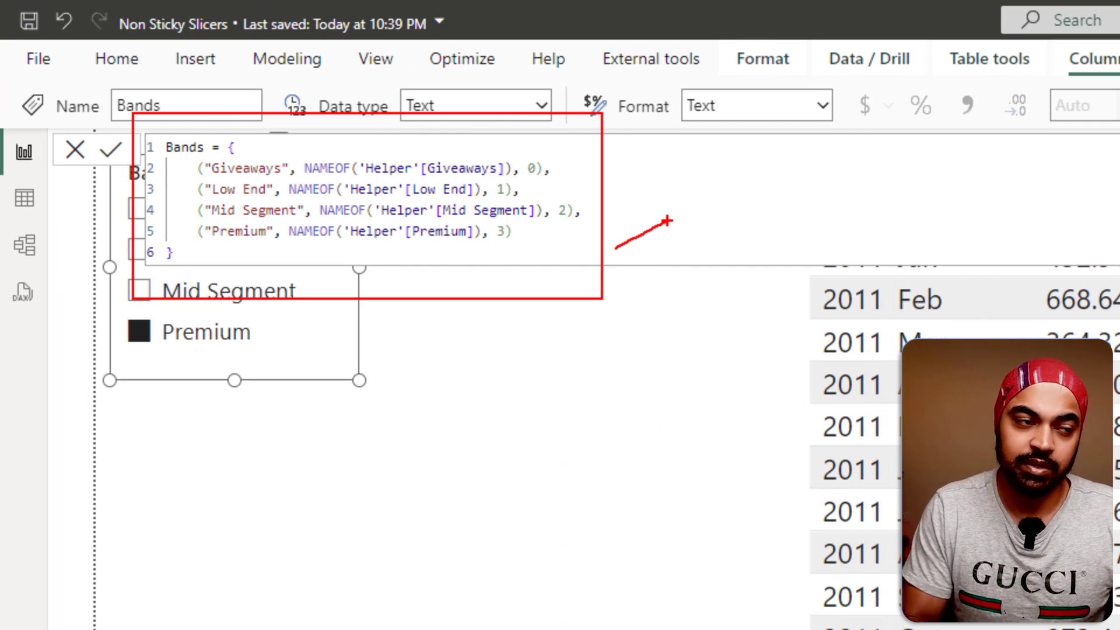
key(Escape)
click(467, 415)
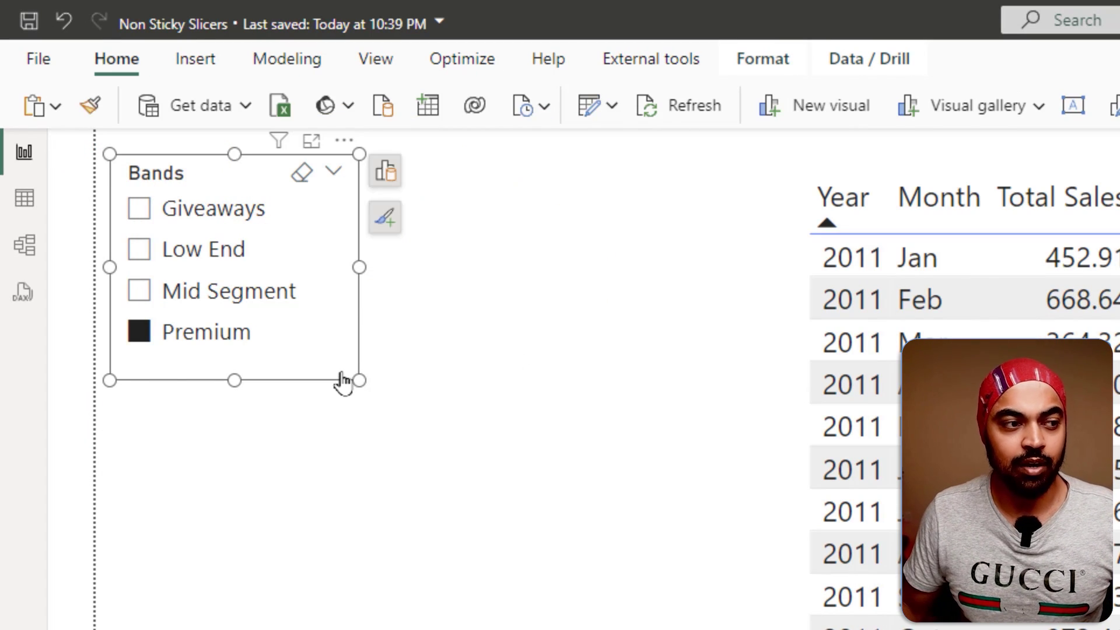
Step: Duplicate the Bands slicer and place the copy between the original slicer and the sales table
key(ctrl+c)
key(ctrl+v)
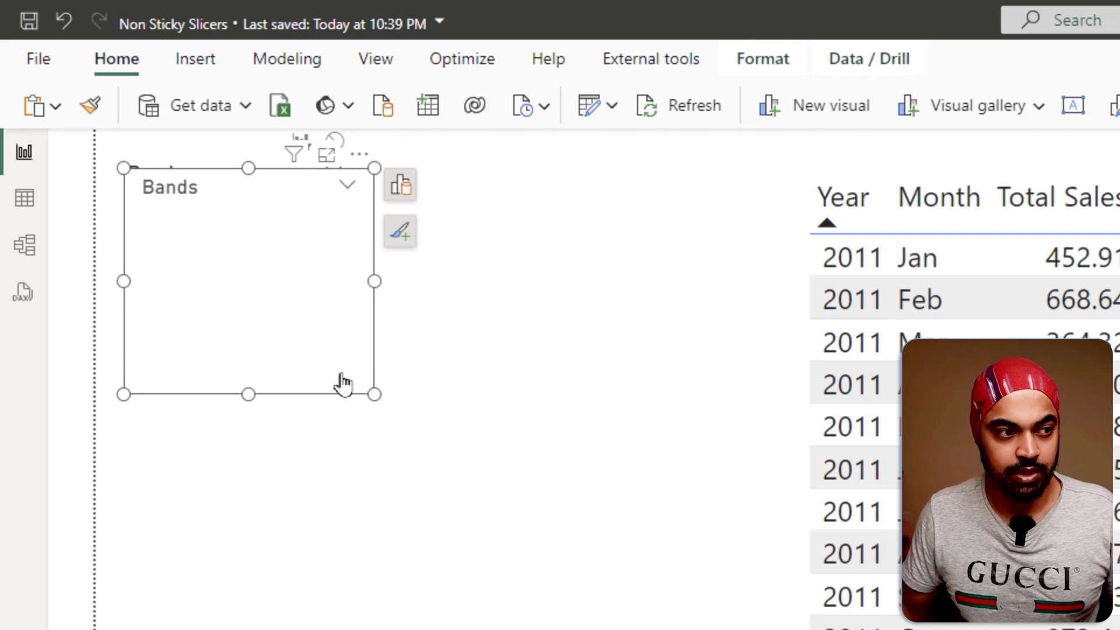
drag(343, 381, 630, 371)
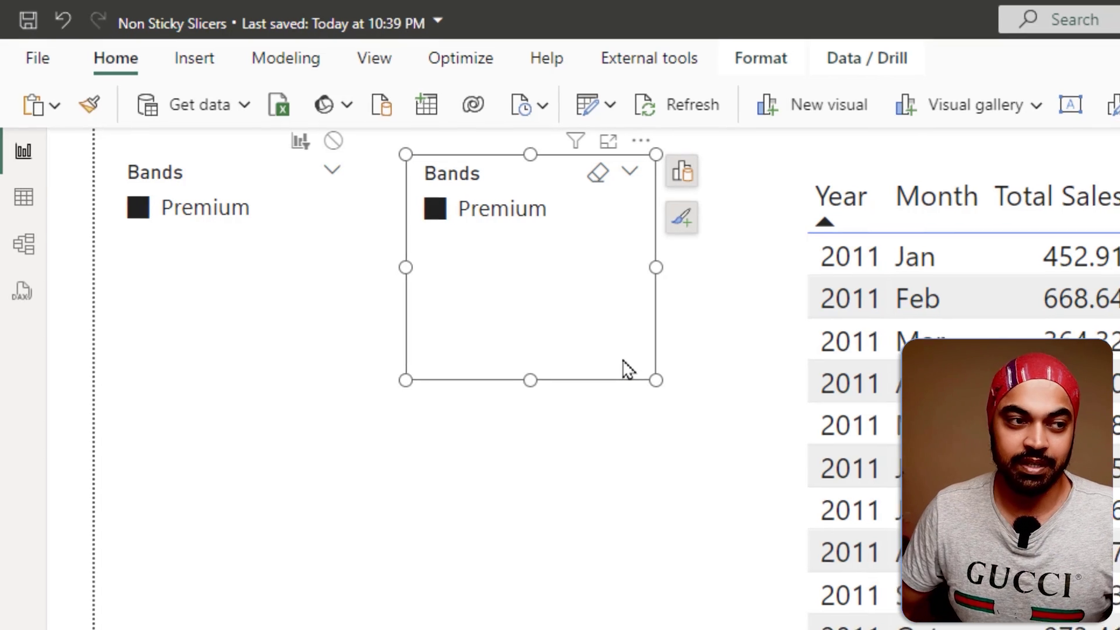
Step: Switch the copied slicer's Bands field to show the values of the selected field, and enlarge the slicer
click(683, 174)
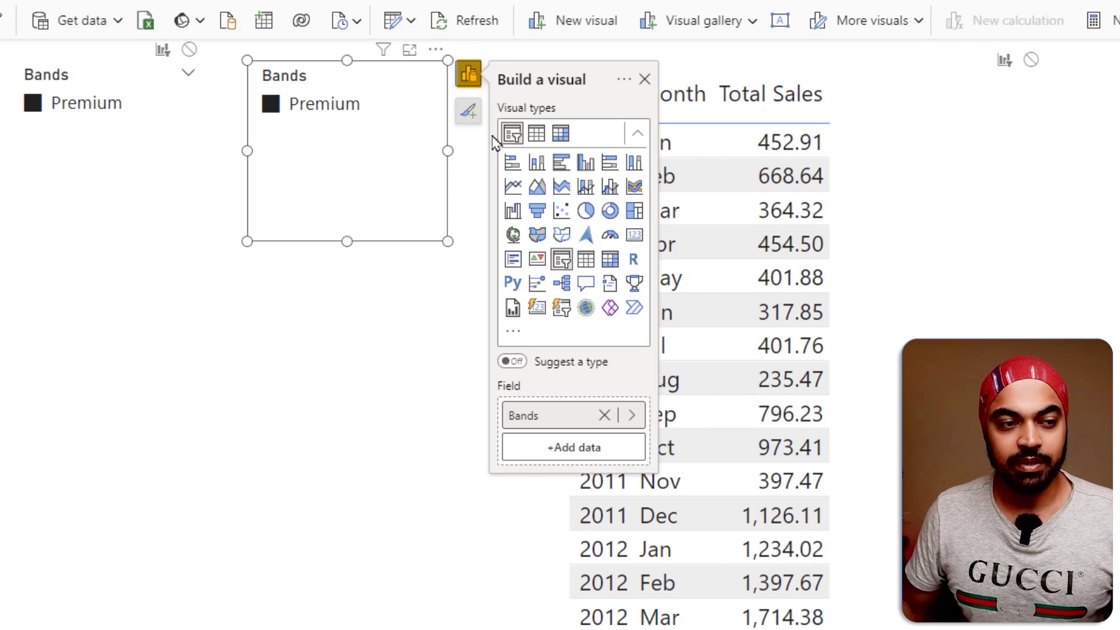
right_click(583, 416)
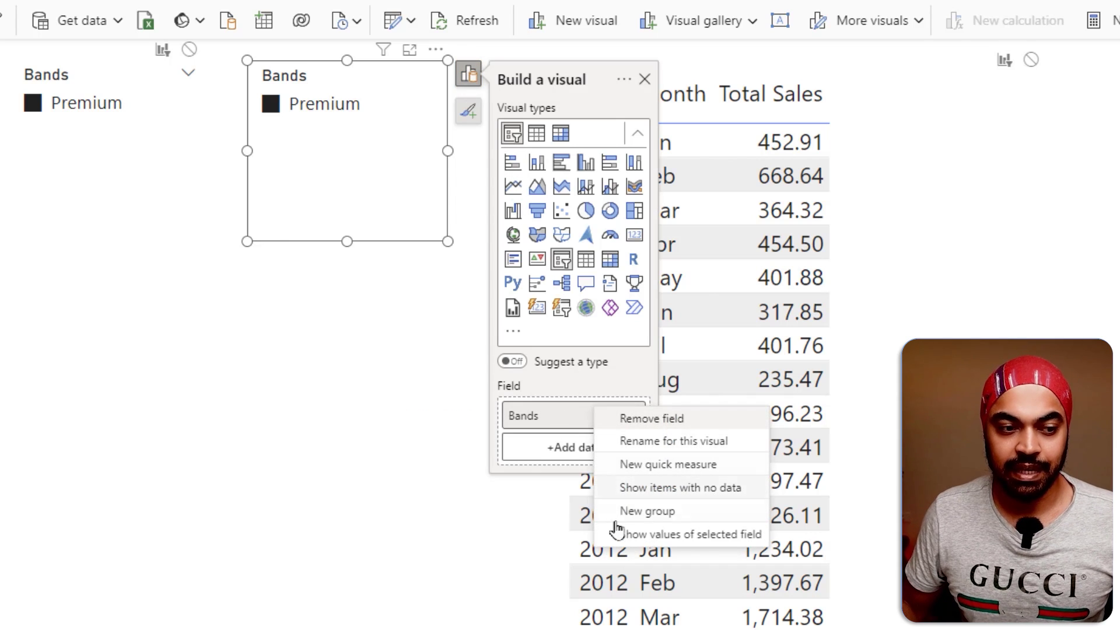
click(690, 536)
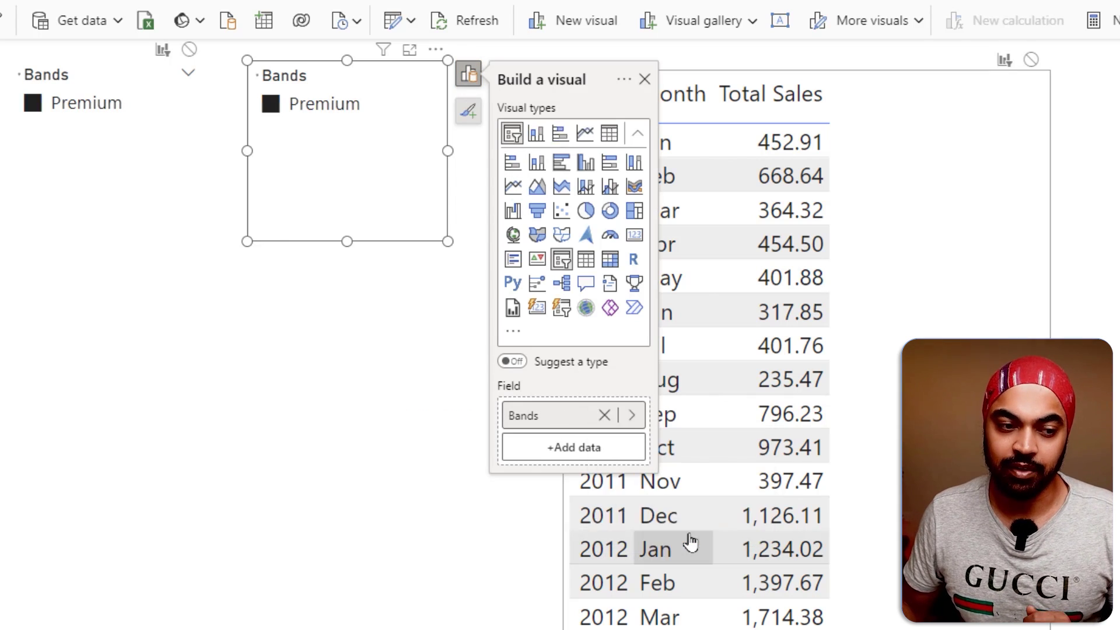
drag(346, 260, 348, 418)
drag(449, 235, 536, 247)
Step: Test the product slicer by selecting Advanced Keratin Shampoo, Prem Head Massage Oil and 10 ML Hair Repair Crème in turn
click(349, 135)
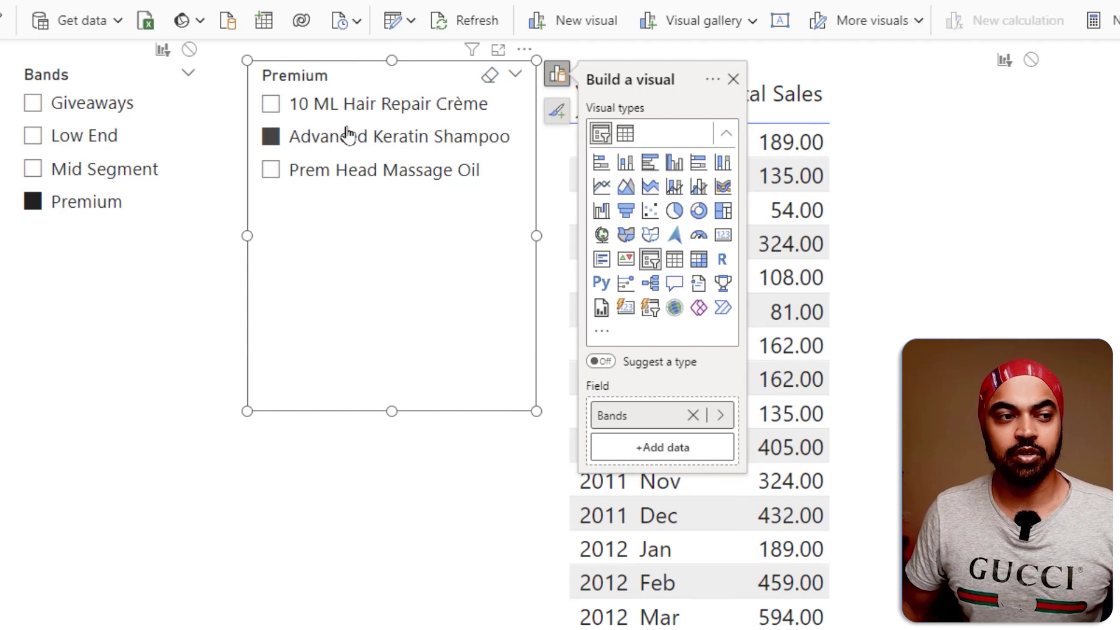
click(344, 170)
click(350, 137)
click(1109, 211)
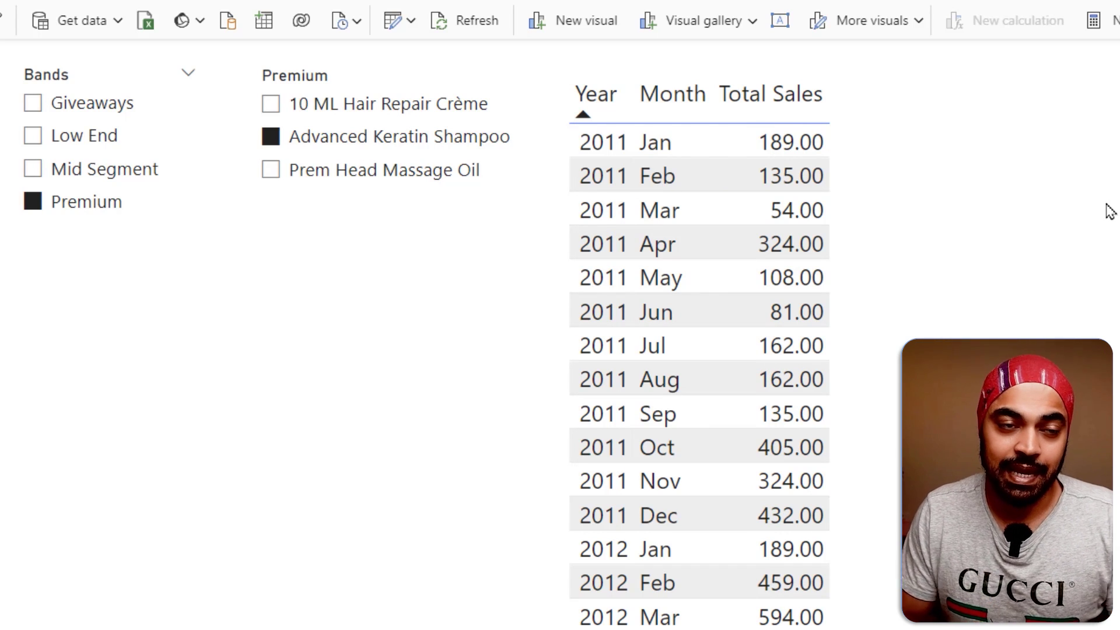
click(414, 171)
click(405, 112)
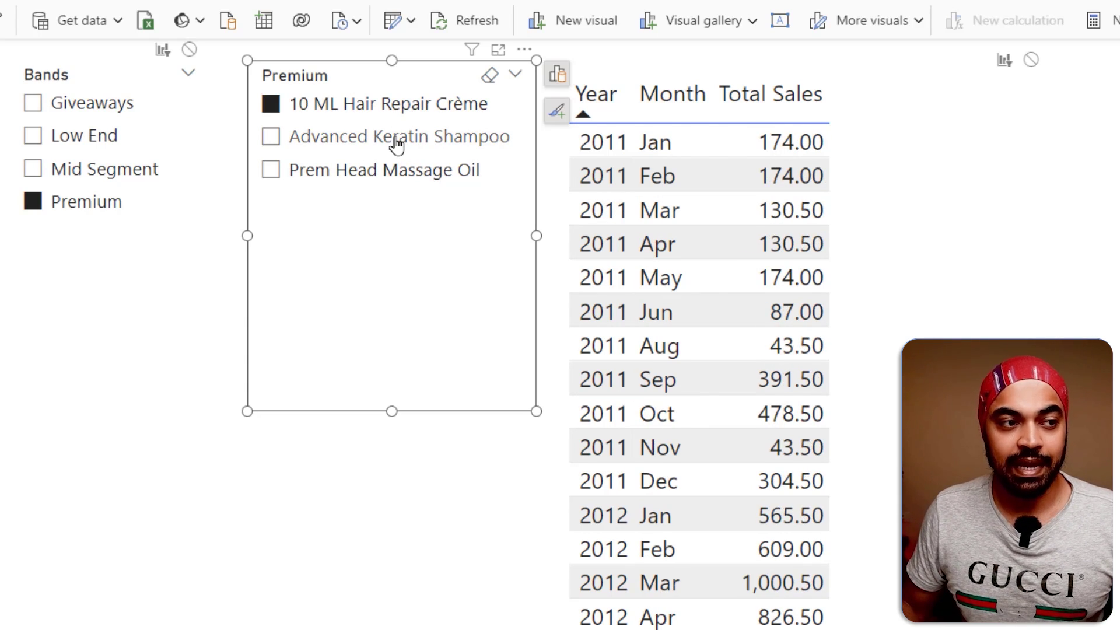
click(397, 143)
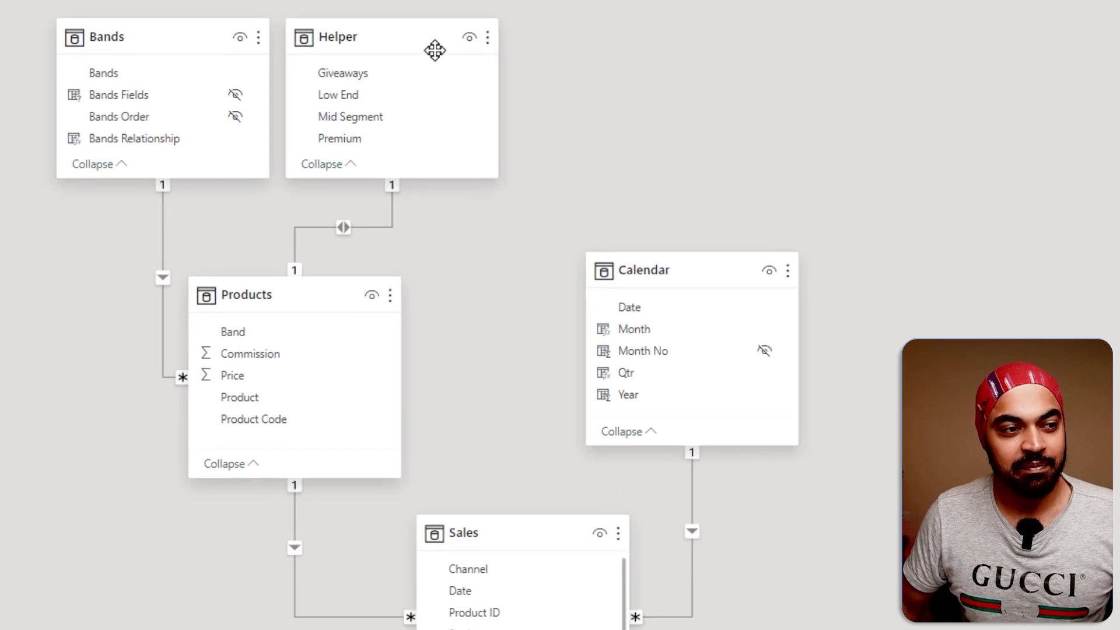
Step: In the model diagram, mark the Helper table, circle the Bands table's name, and clear the markings
drag(399, 53, 430, 23)
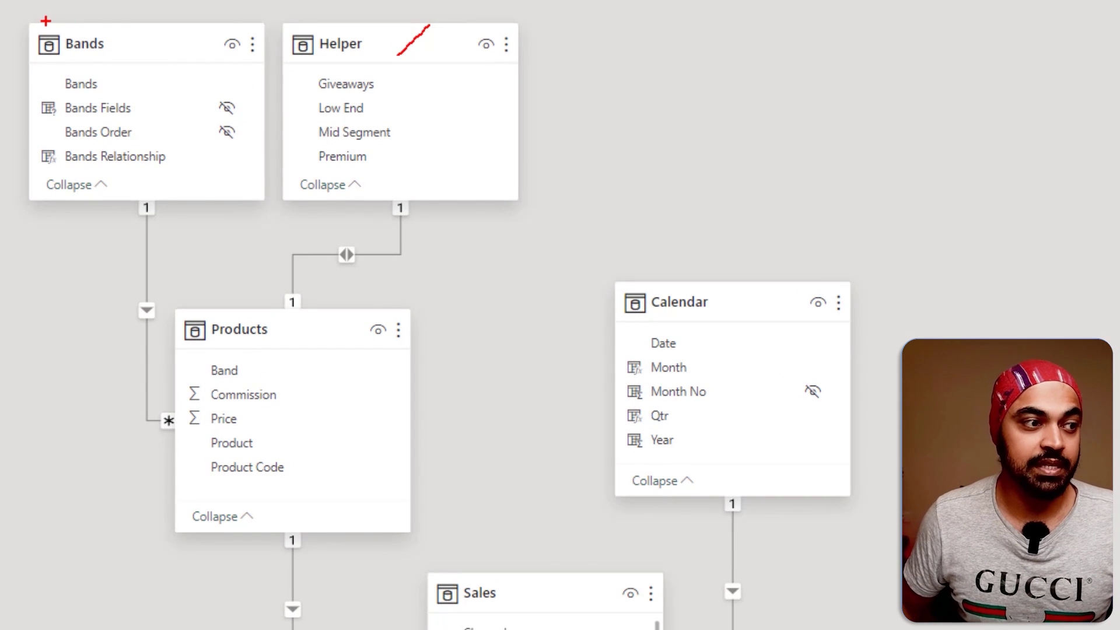
mouse_move(25, 42)
mouse_down()
mouse_move(120, 30)
mouse_move(92, 23)
mouse_up()
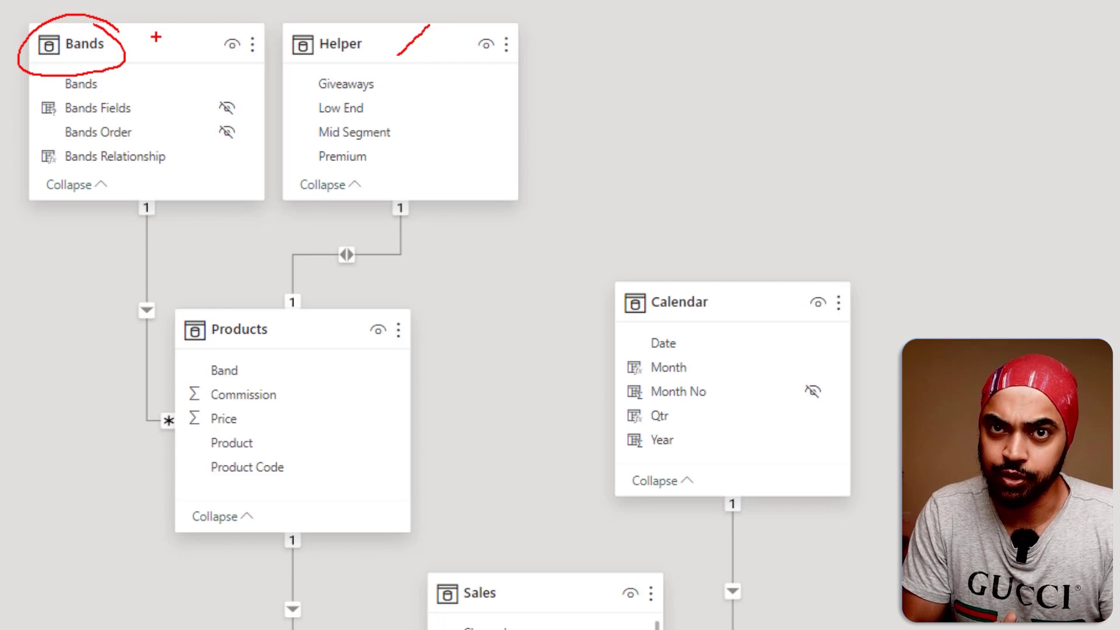
key(Escape)
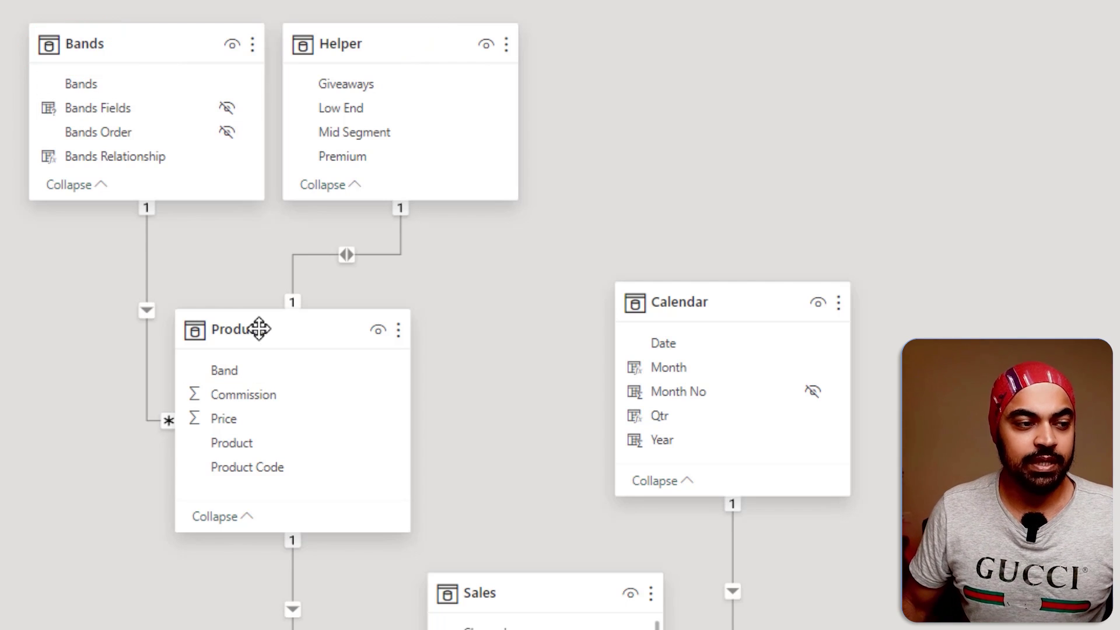
drag(257, 326, 261, 335)
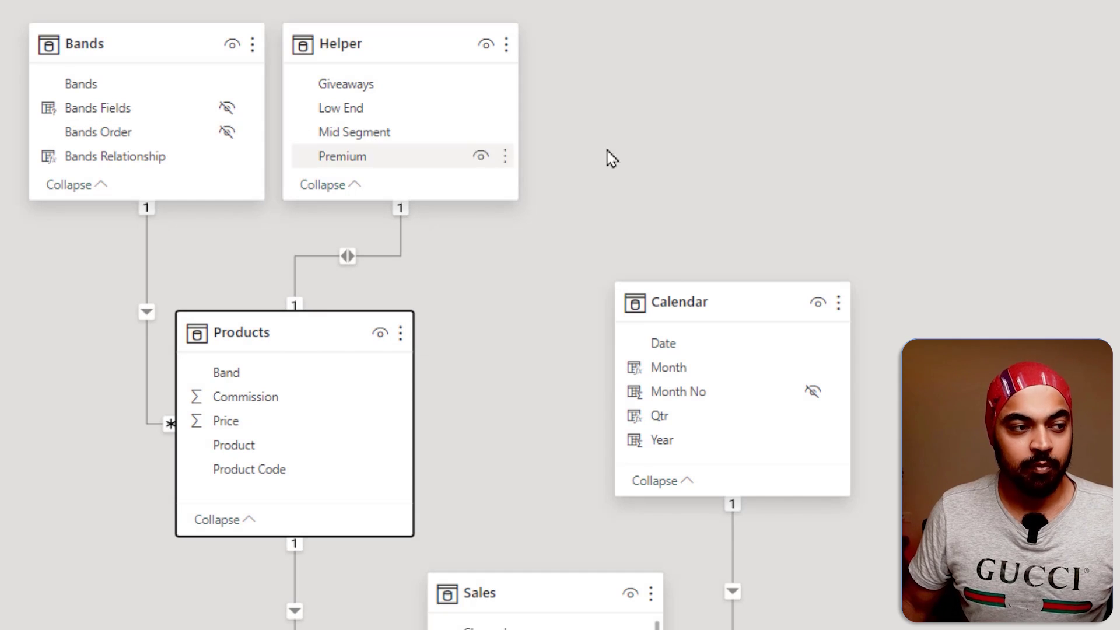
Step: Sketch a slicer as a red box with four lines beside the Helper table, and frame one of its lines
key(ctrl+2)
drag(580, 48, 675, 176)
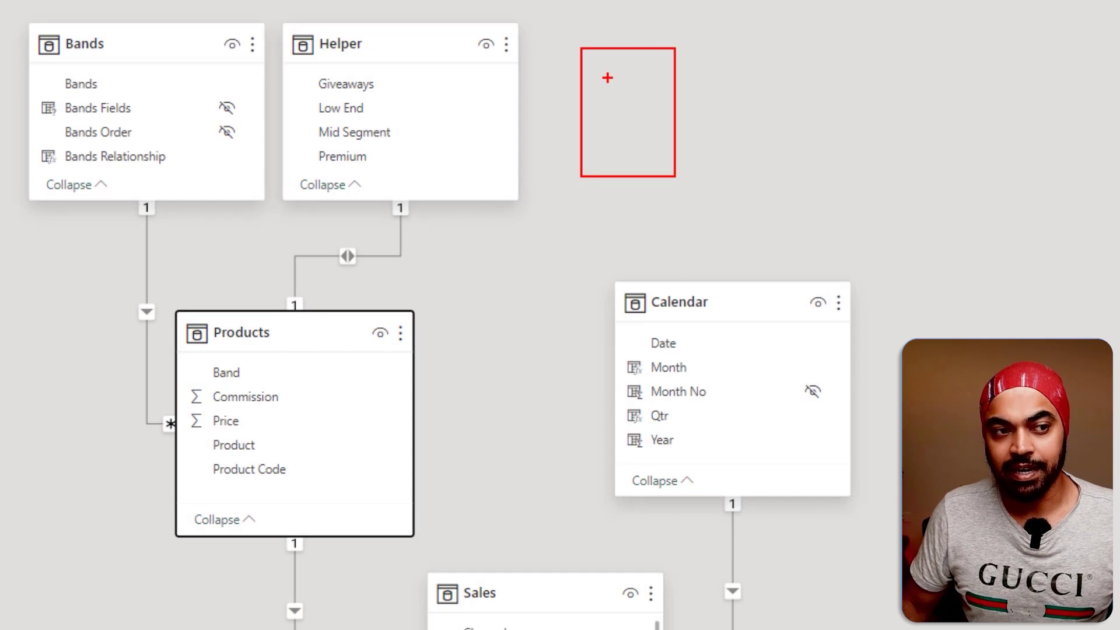
mouse_move(601, 86)
mouse_down()
mouse_move(633, 79)
mouse_move(643, 119)
mouse_up()
drag(619, 154, 650, 144)
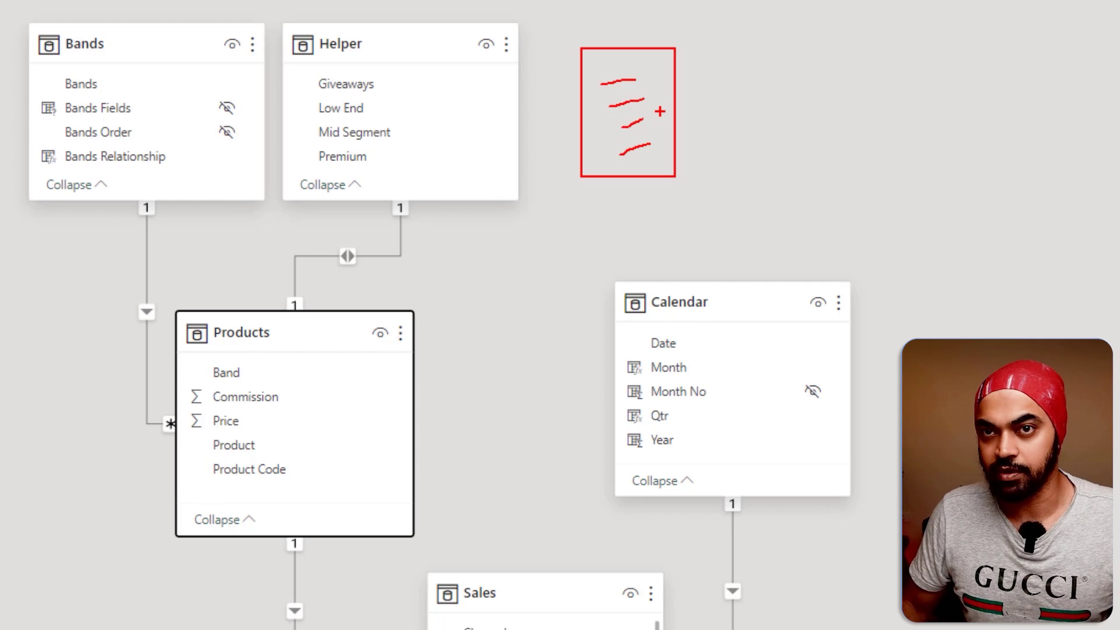
mouse_move(591, 93)
mouse_down()
mouse_move(647, 109)
mouse_move(634, 86)
mouse_move(596, 85)
mouse_up()
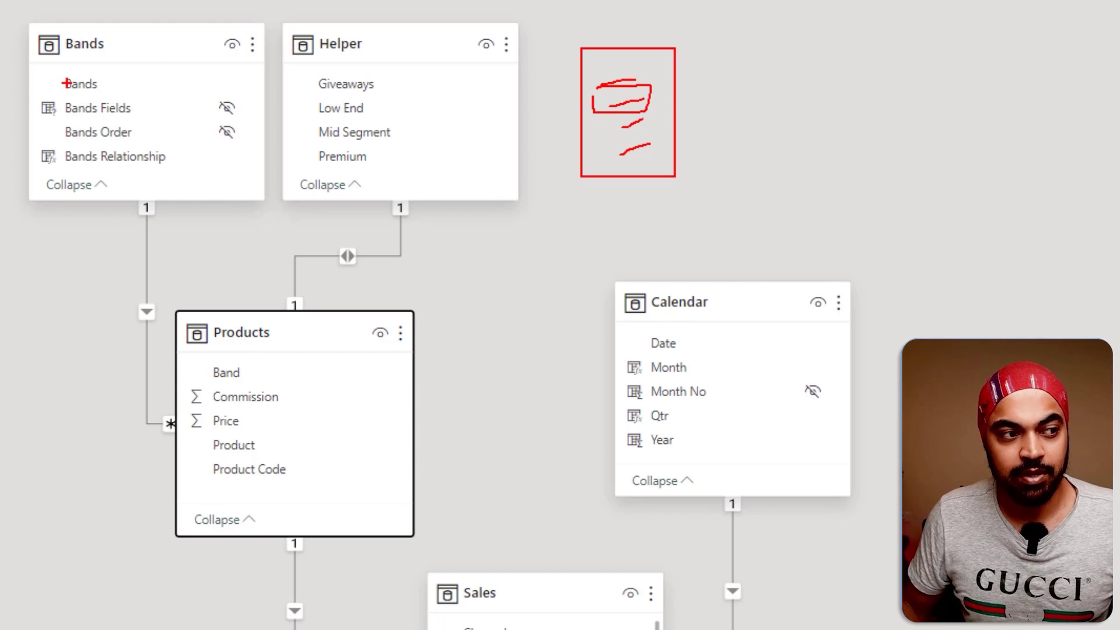
Step: Circle the Bands column, draw the filter path from Bands through Products to Sales with arrows, and clear the markings
mouse_move(87, 74)
mouse_down()
mouse_move(54, 73)
mouse_move(62, 92)
mouse_move(131, 75)
mouse_move(45, 69)
mouse_up()
mouse_move(85, 100)
mouse_down()
mouse_move(76, 386)
mouse_move(92, 417)
mouse_move(140, 414)
mouse_move(140, 402)
mouse_move(162, 439)
mouse_up()
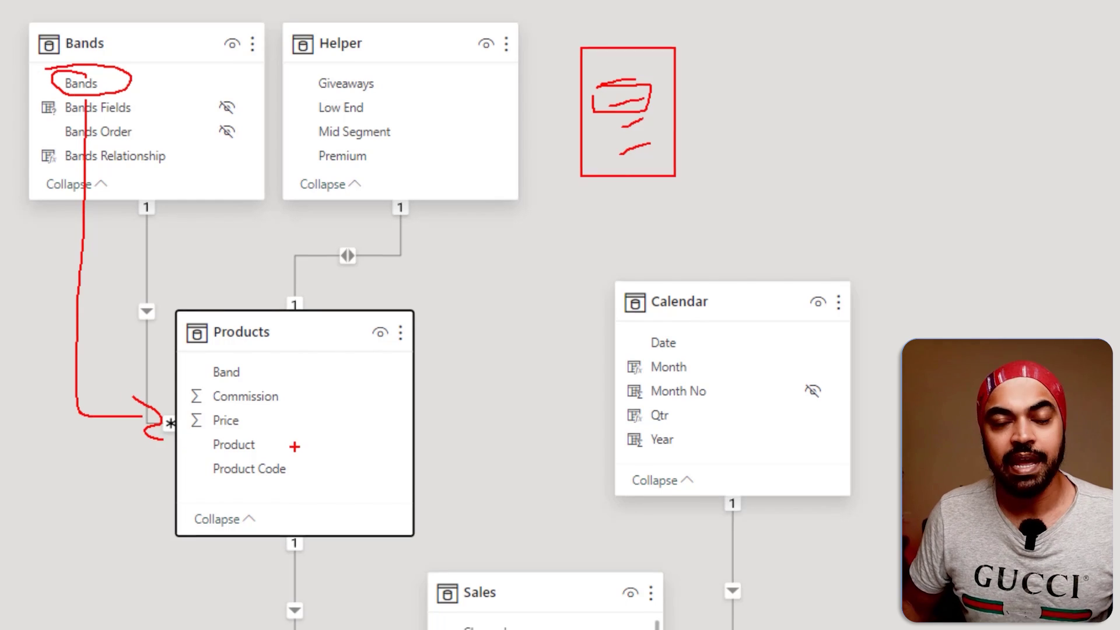
mouse_move(279, 320)
mouse_down()
mouse_move(267, 399)
mouse_move(289, 467)
mouse_move(363, 476)
mouse_move(362, 466)
mouse_move(353, 500)
mouse_up()
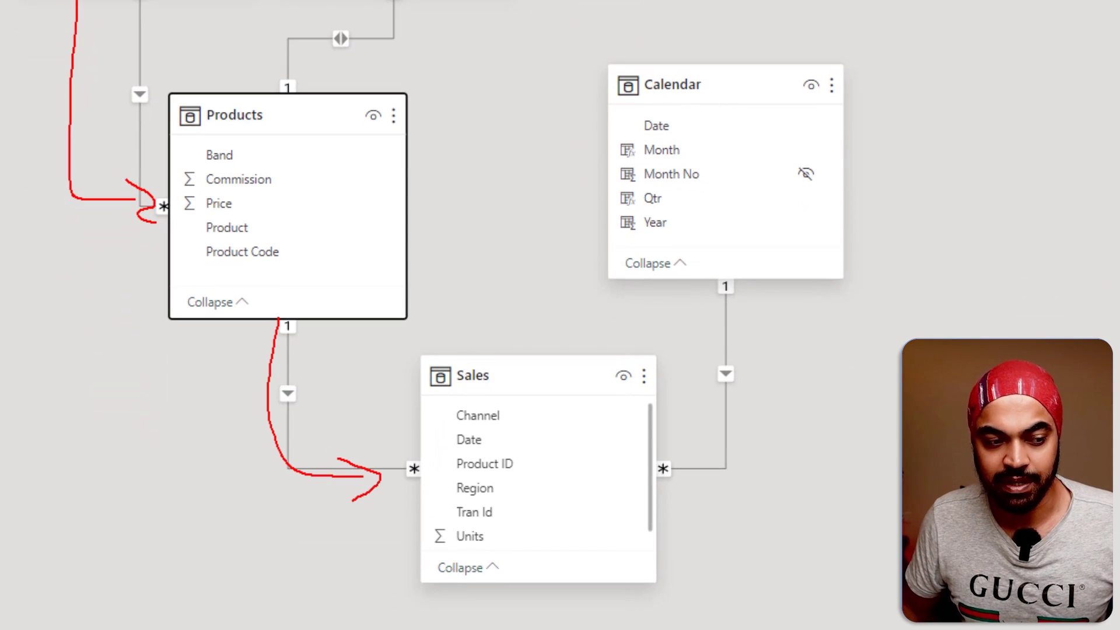
key(Escape)
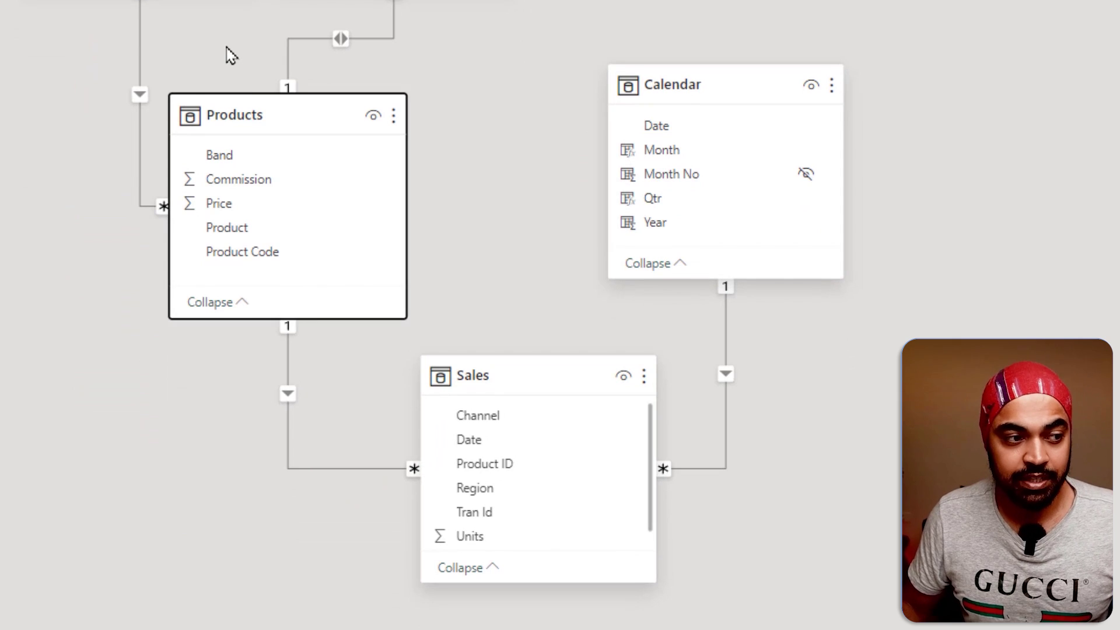
Step: Box the Bands column in the Bands table and the Band column in Products, and clear the boxes
drag(38, 74, 135, 105)
drag(187, 375, 278, 399)
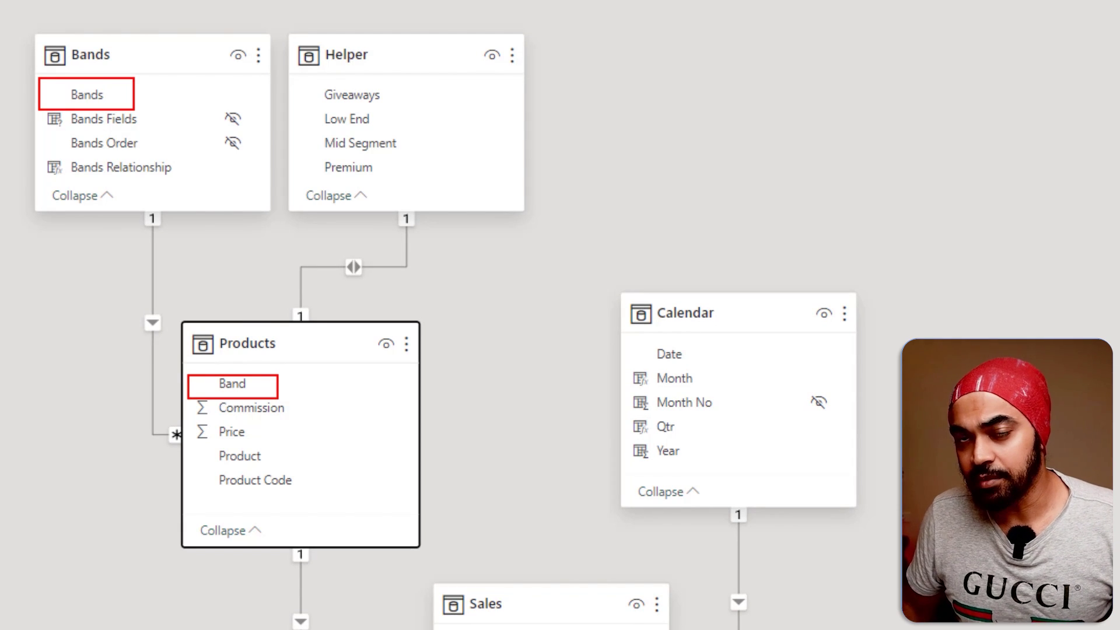
key(Escape)
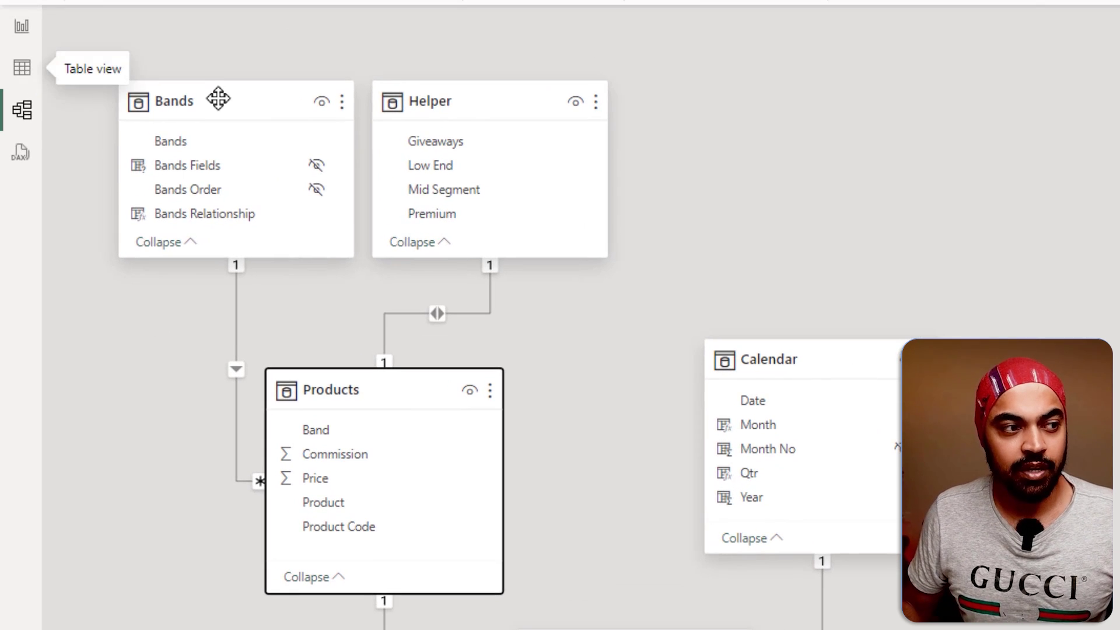
Step: Open the Bands table's data and show the formula of its Bands Relationship column
click(22, 68)
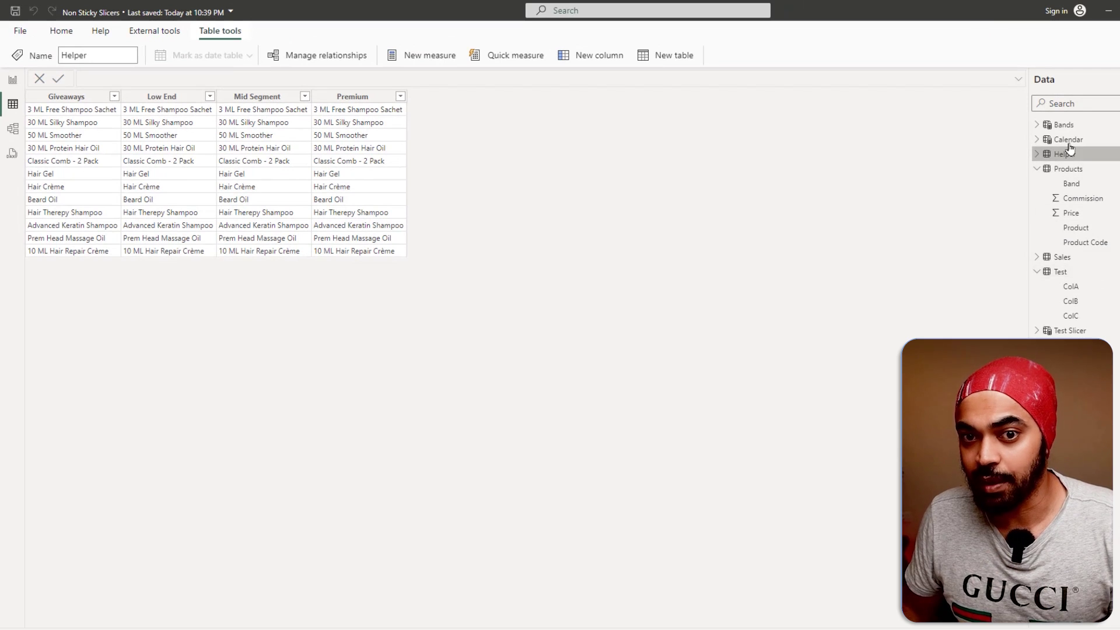
click(1090, 123)
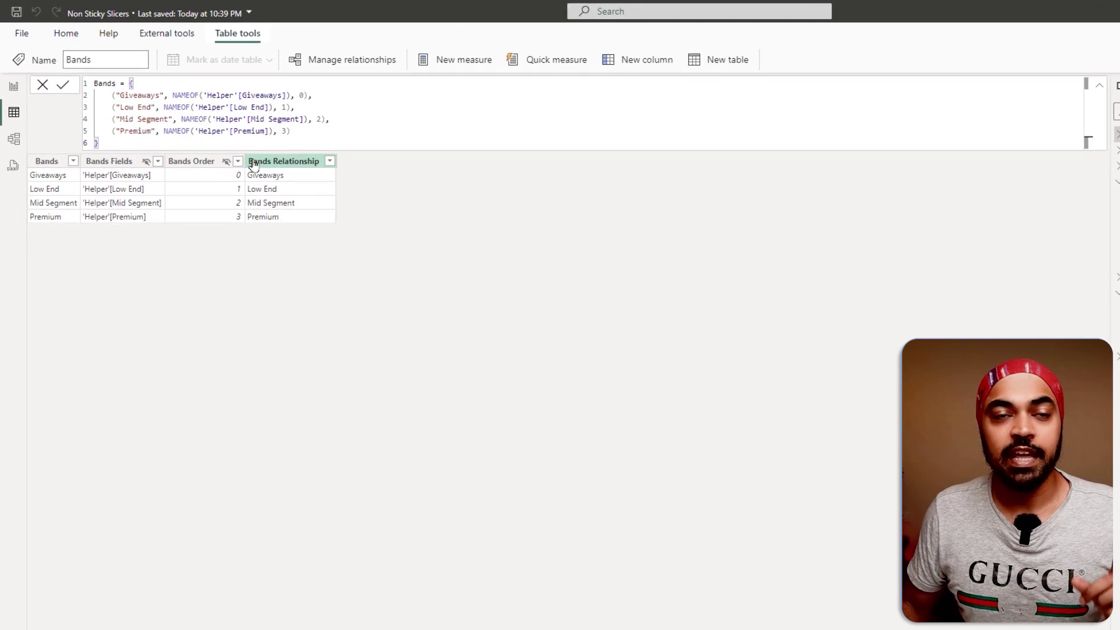
click(486, 312)
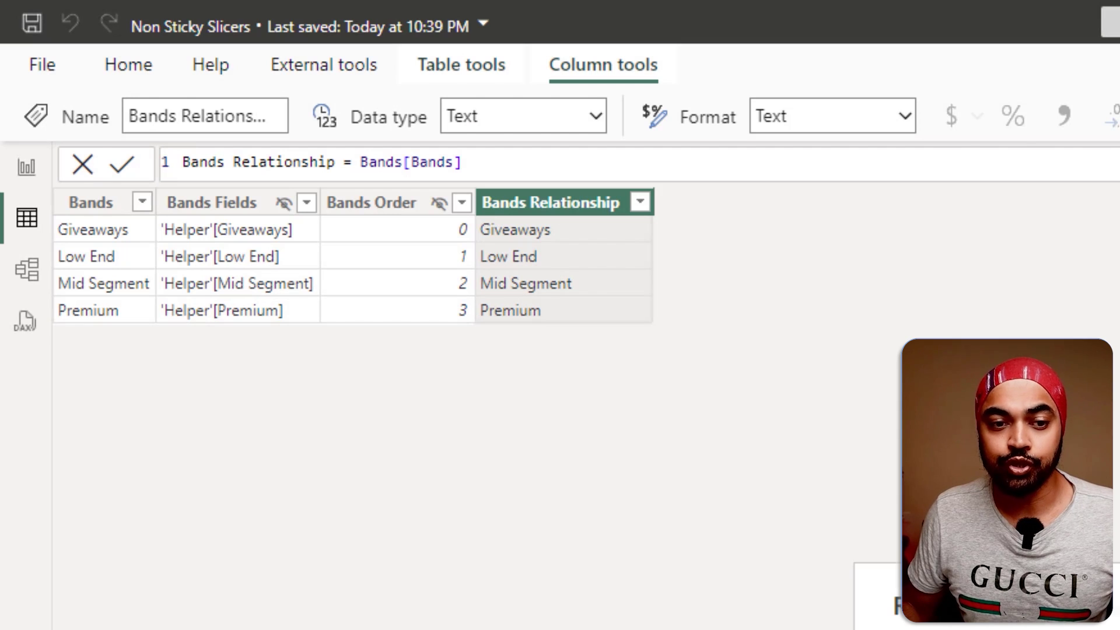
Step: Box the Bands column, draw an arrow from it to Bands Relationship, cross out the Bands column, and clear the markings
mouse_move(51, 188)
mouse_down()
mouse_move(73, 215)
mouse_move(166, 355)
mouse_up()
mouse_move(90, 325)
mouse_down()
mouse_move(190, 427)
mouse_move(503, 410)
mouse_move(530, 353)
mouse_move(514, 367)
mouse_move(544, 369)
mouse_up()
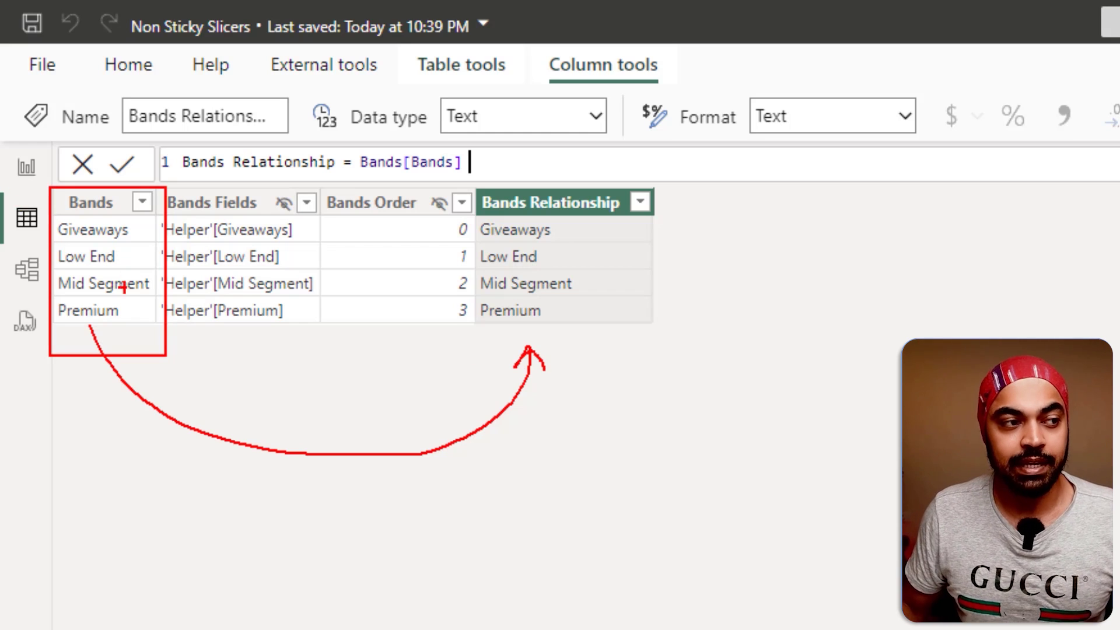
drag(68, 244, 116, 312)
drag(107, 247, 74, 313)
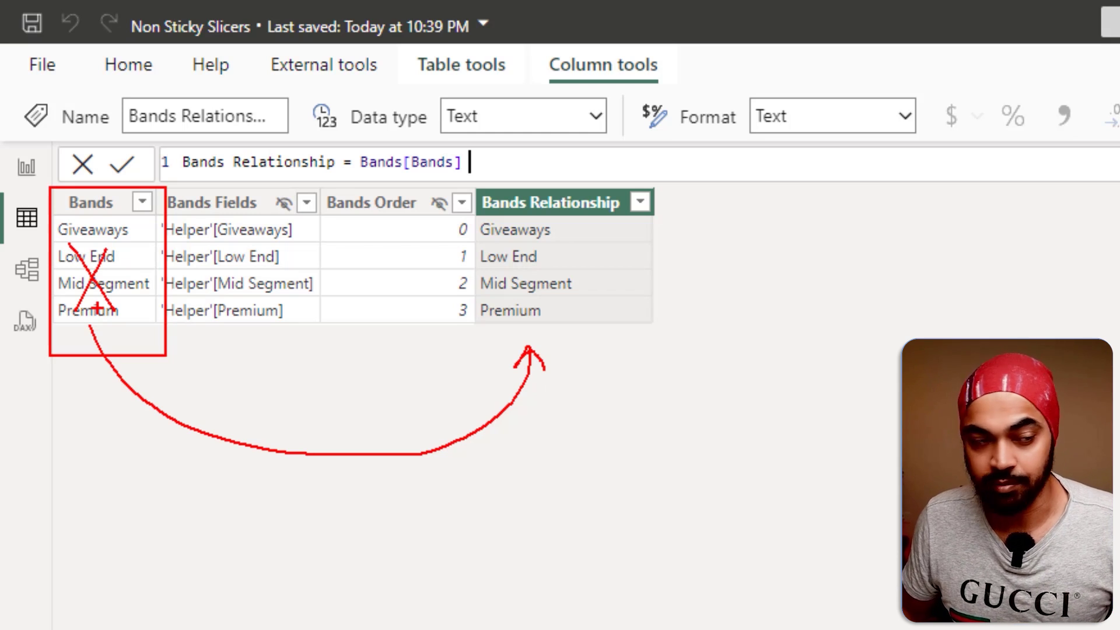
key(Escape)
Step: Return to the model diagram and box the two related columns, Bands Relationship in Bands and Band in Products
click(15, 273)
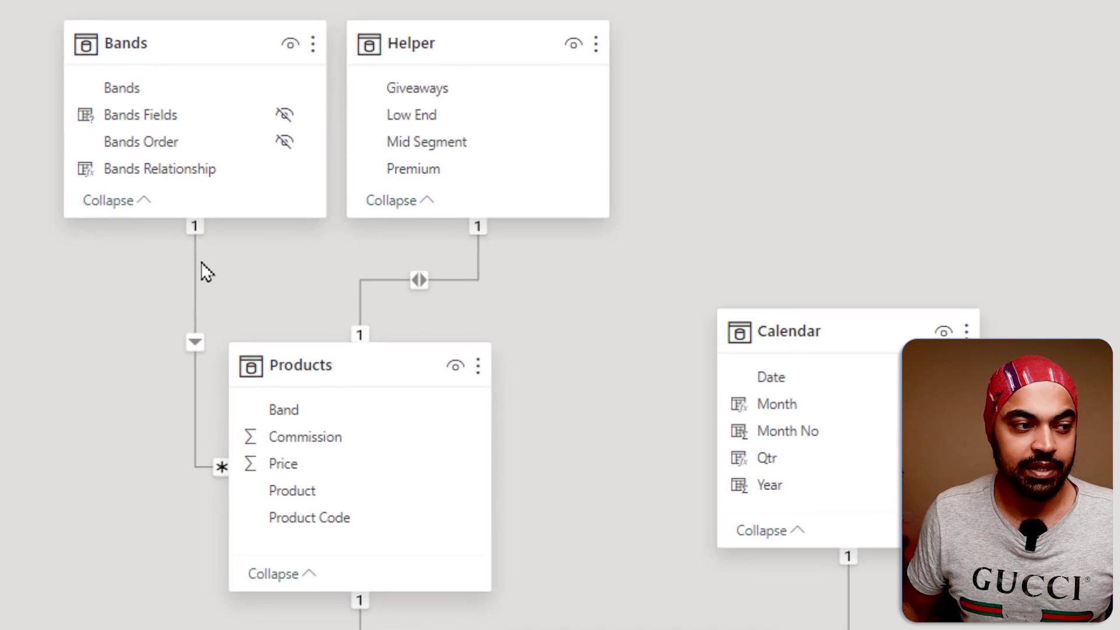
mouse_move(196, 266)
key(ctrl+2)
mouse_move(72, 155)
mouse_down()
mouse_move(194, 183)
mouse_move(235, 175)
mouse_up()
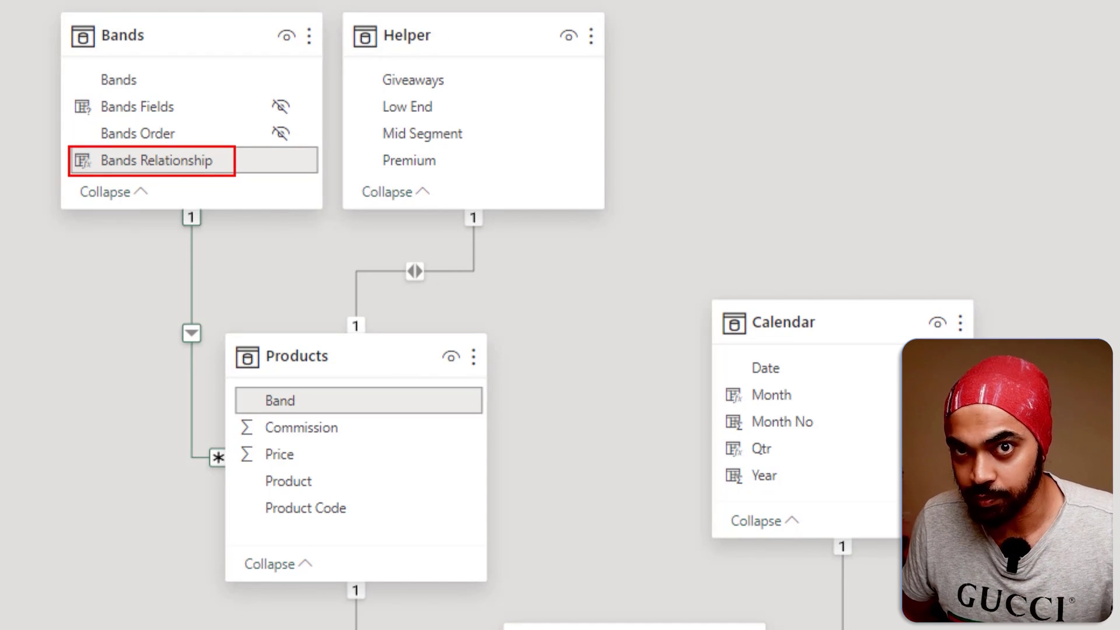
drag(244, 378, 326, 418)
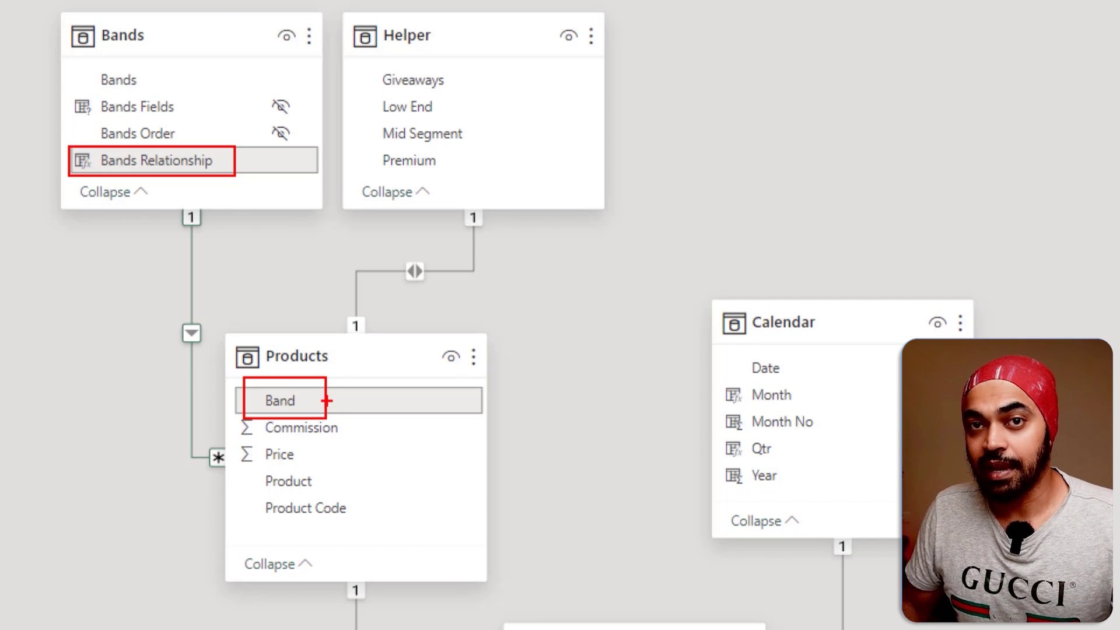
Step: Draw arrows from Bands Relationship to Products and from Products to Sales, and clear the markings
mouse_move(172, 175)
mouse_down()
mouse_move(184, 464)
mouse_move(221, 479)
mouse_up()
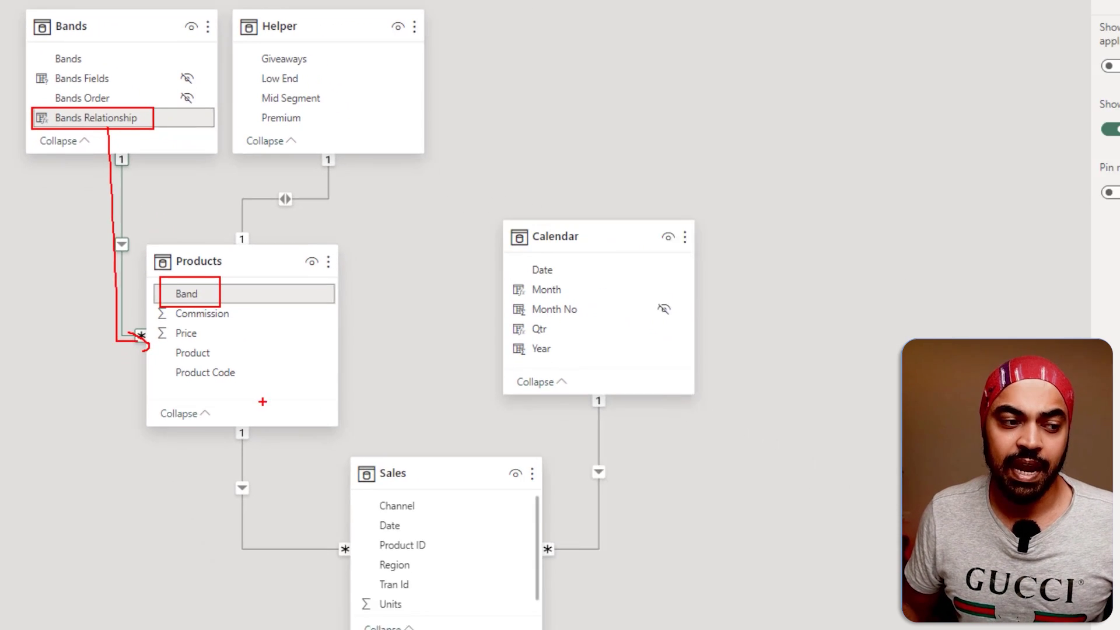
drag(247, 385, 248, 487)
mouse_move(255, 404)
mouse_down()
mouse_move(343, 479)
mouse_move(442, 468)
mouse_up()
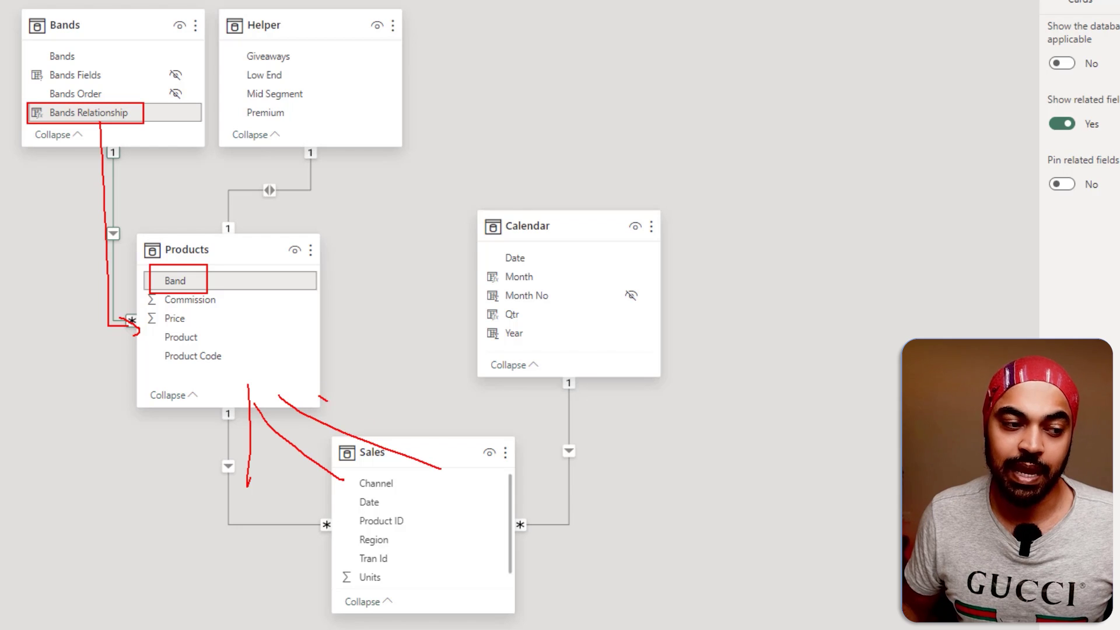
drag(328, 401, 470, 447)
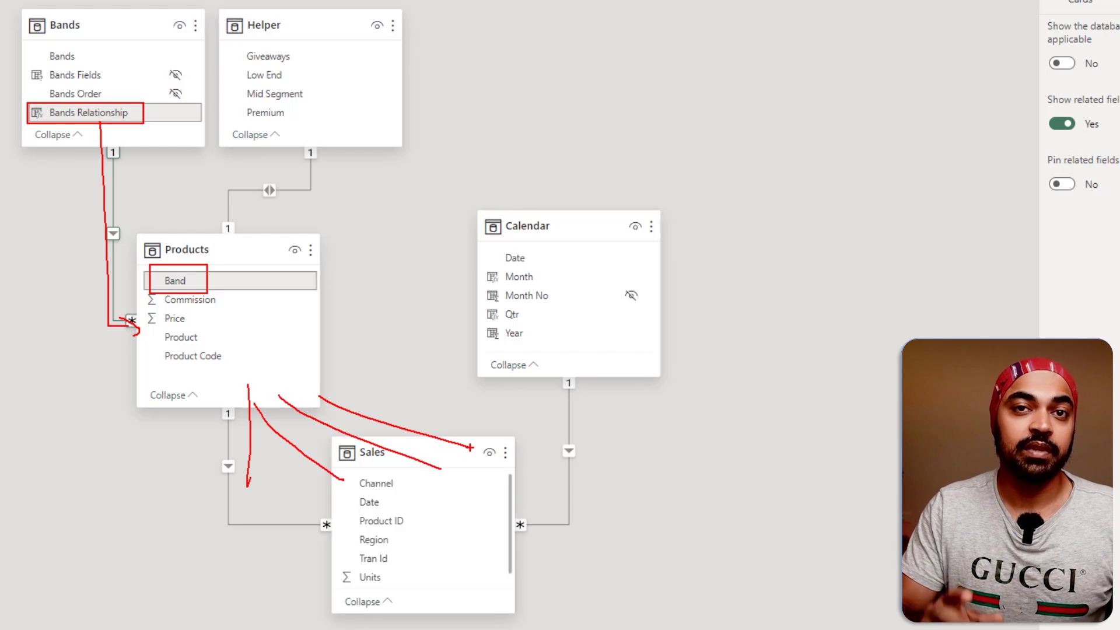
key(Escape)
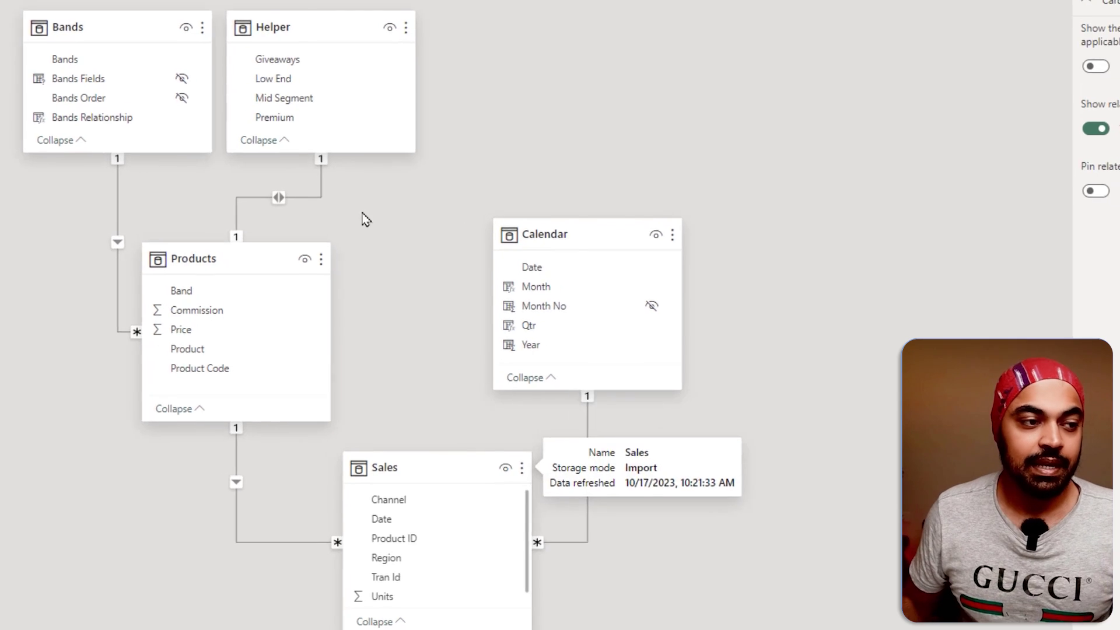
Step: Move the Helper table farther from Bands in the diagram, and mark its Giveaways, Low End, Mid Segment and Premium columns
drag(417, 49, 518, 42)
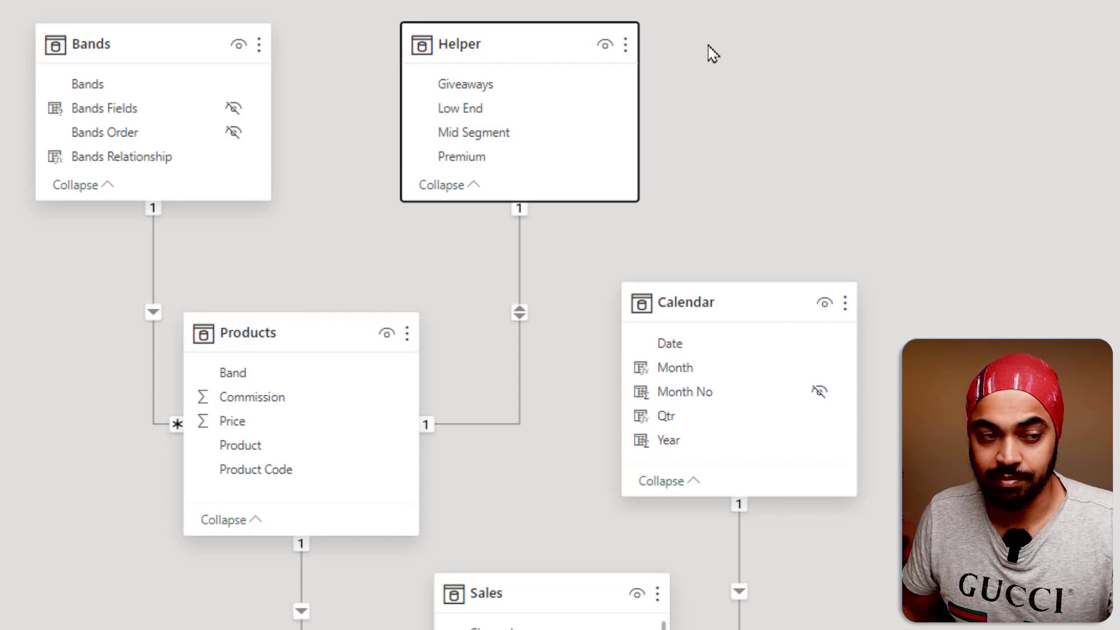
key(ctrl+2)
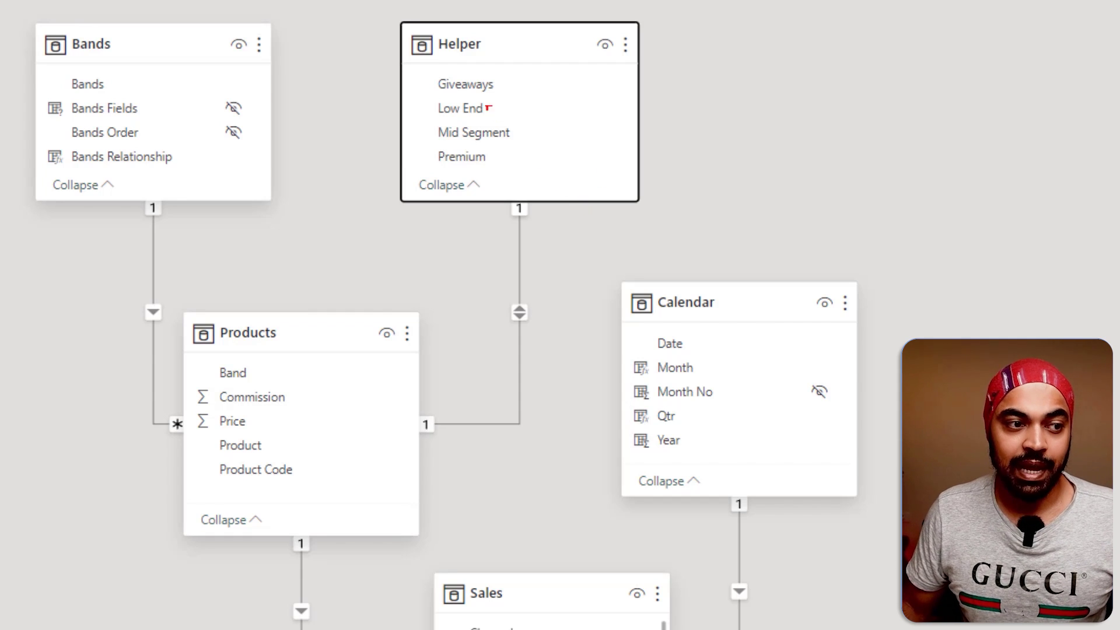
mouse_move(422, 69)
mouse_down()
mouse_move(500, 98)
mouse_move(527, 75)
mouse_up()
drag(509, 105, 534, 90)
drag(532, 133, 545, 122)
drag(521, 154, 533, 147)
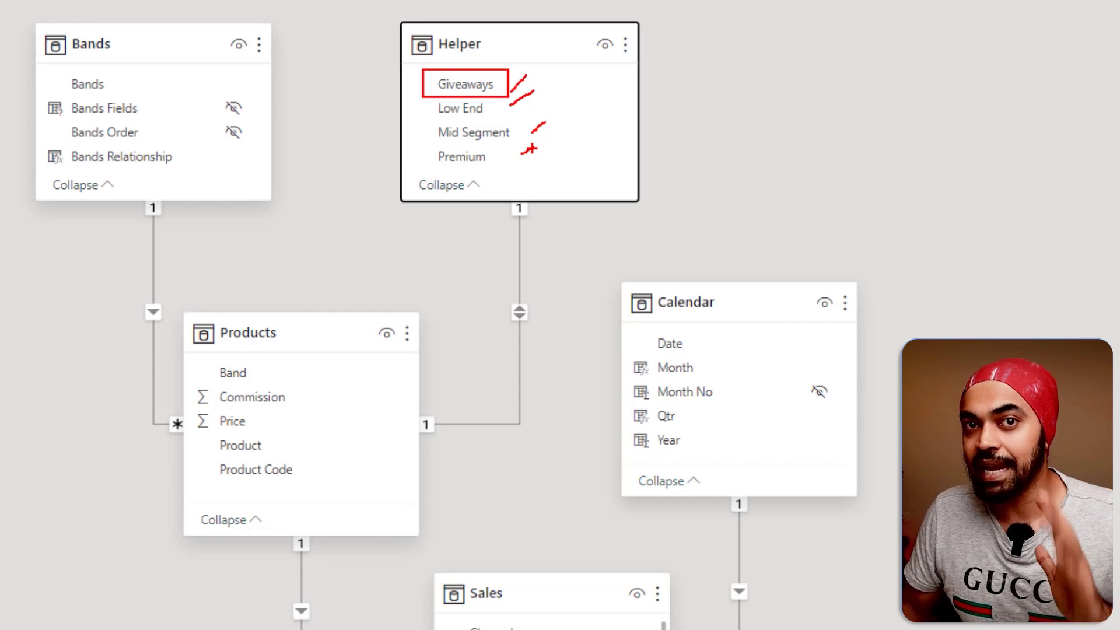
Step: Box the Product column in Products, clear the markings, and draw arrows in both directions along the Helper–Products relationship
drag(208, 429, 291, 463)
key(Escape)
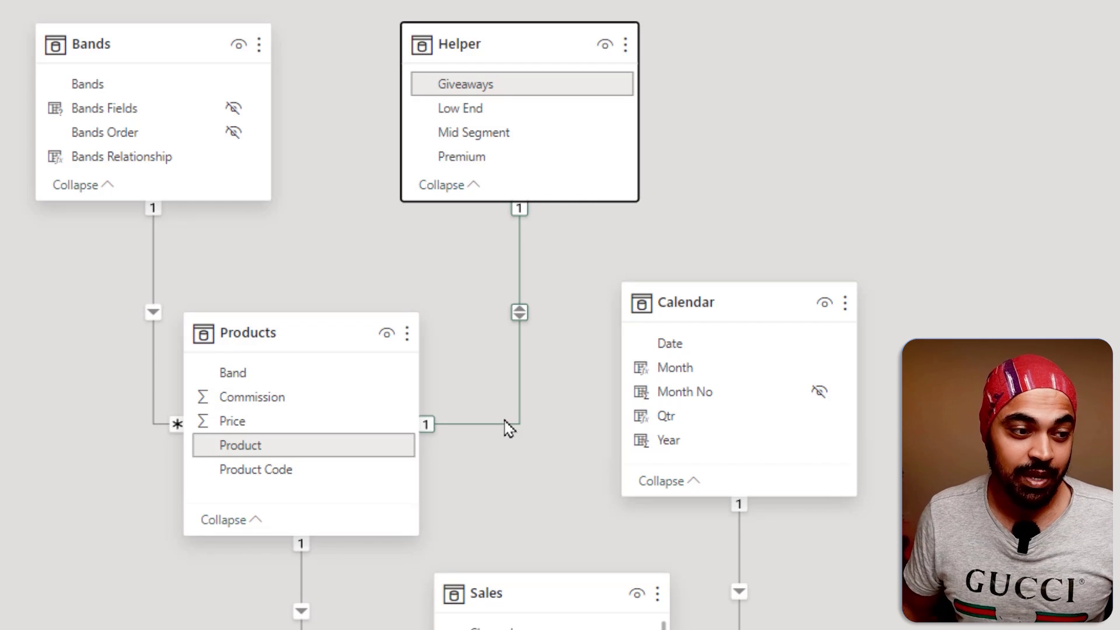
mouse_move(547, 194)
mouse_down()
mouse_move(576, 386)
mouse_move(568, 437)
mouse_move(470, 449)
mouse_move(497, 461)
mouse_up()
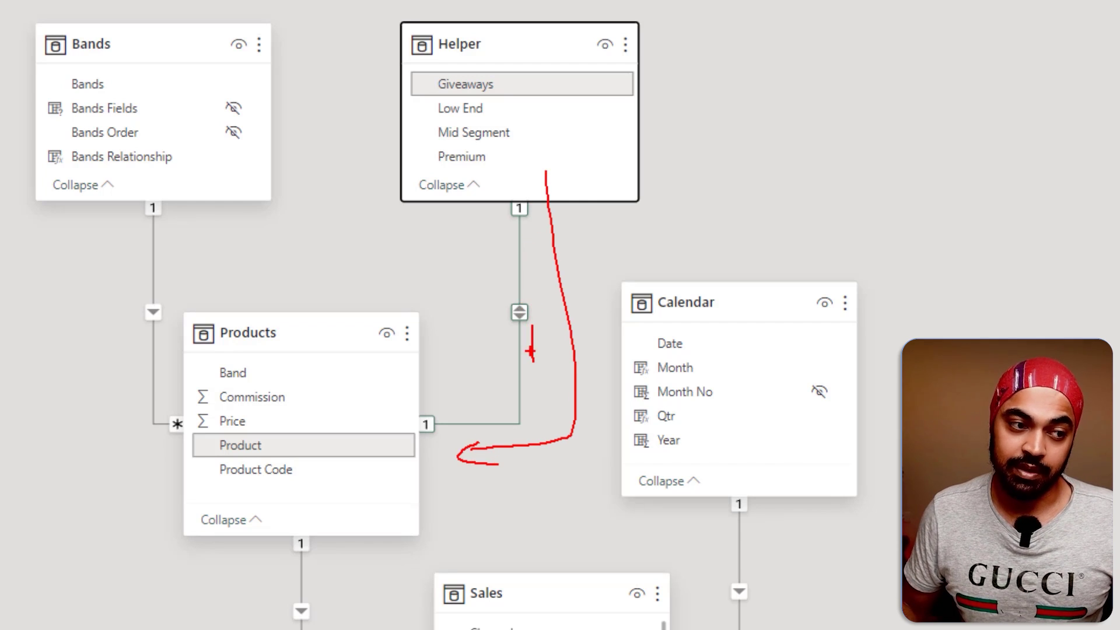
mouse_move(369, 422)
mouse_down()
mouse_move(439, 400)
mouse_move(468, 368)
mouse_move(470, 305)
mouse_up()
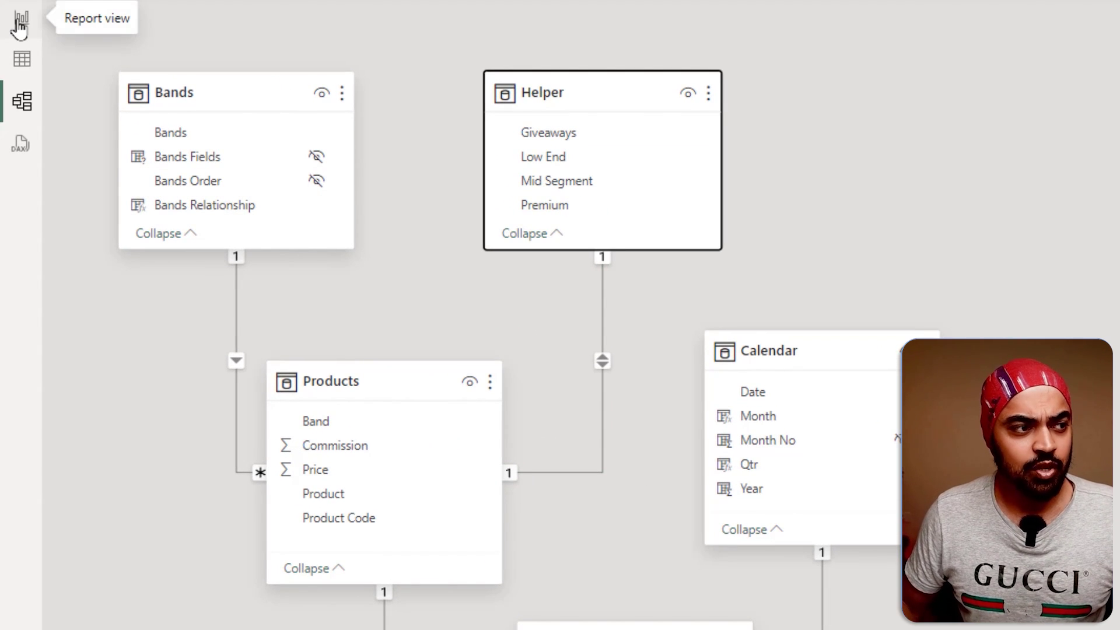
Step: Return to the report and select Mid Segment in the Bands slicer
click(21, 26)
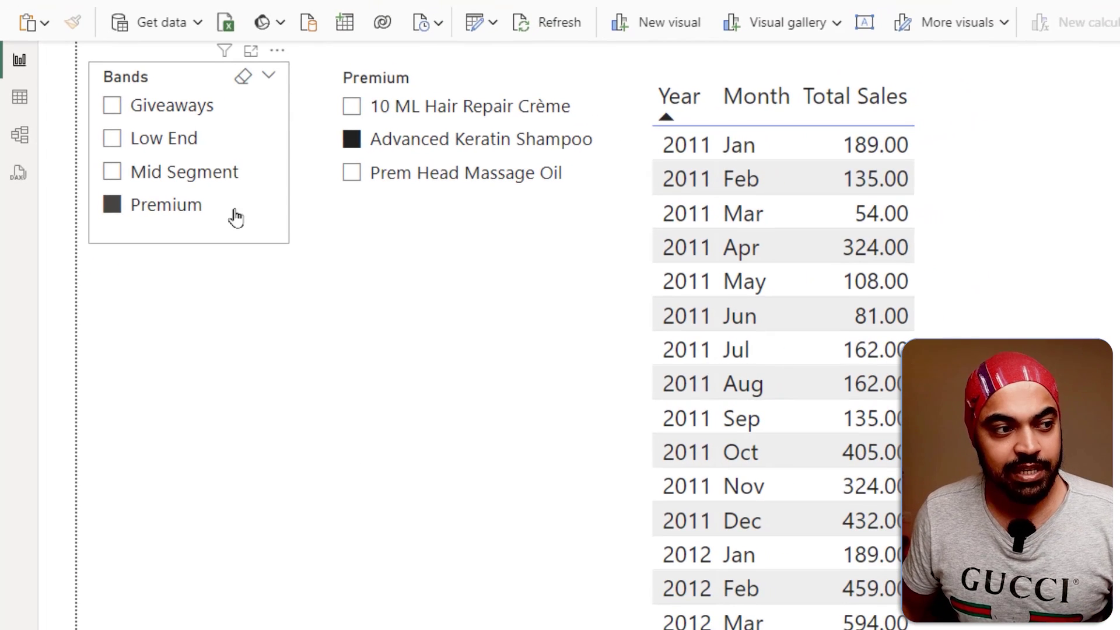
click(220, 186)
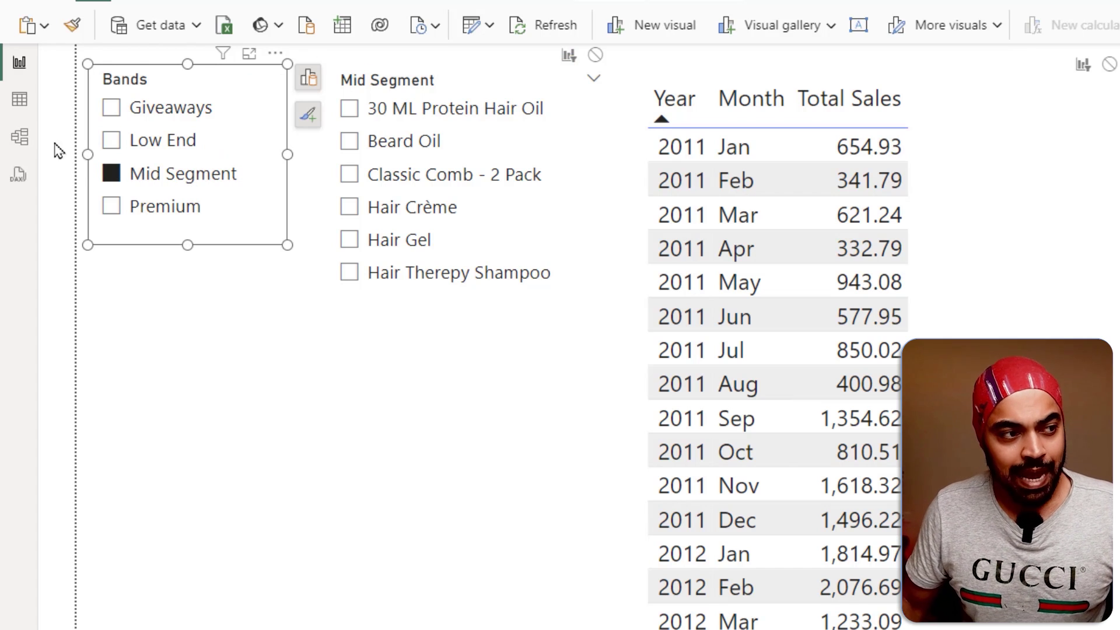
Step: Return to the model diagram, trace Bands Relationship to the Band column in Products with red markings, and clear them
click(22, 140)
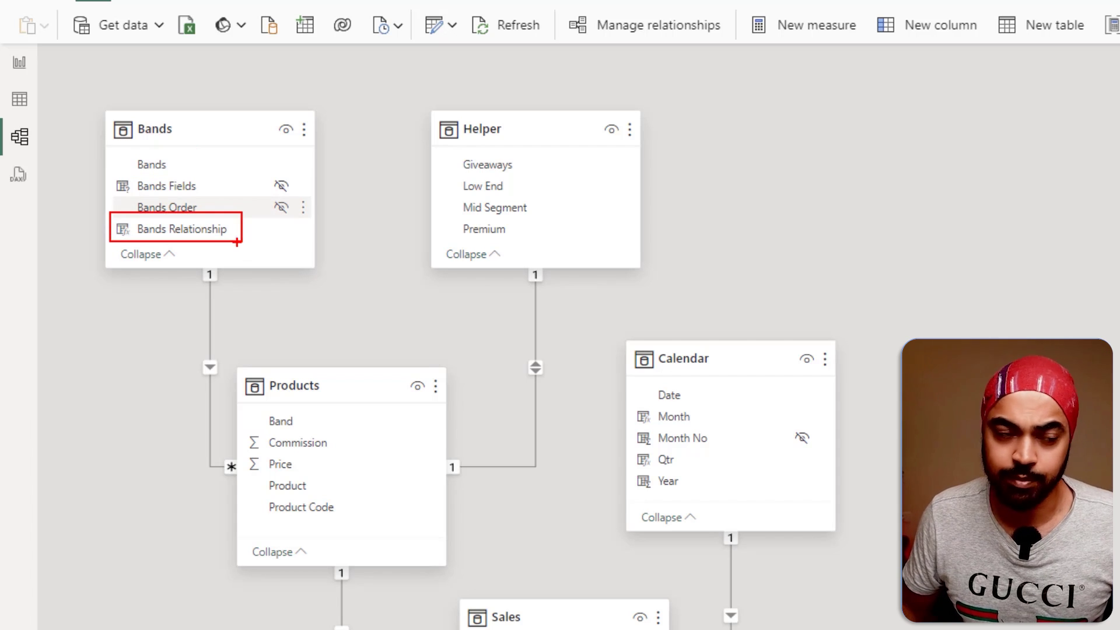
drag(210, 258, 203, 390)
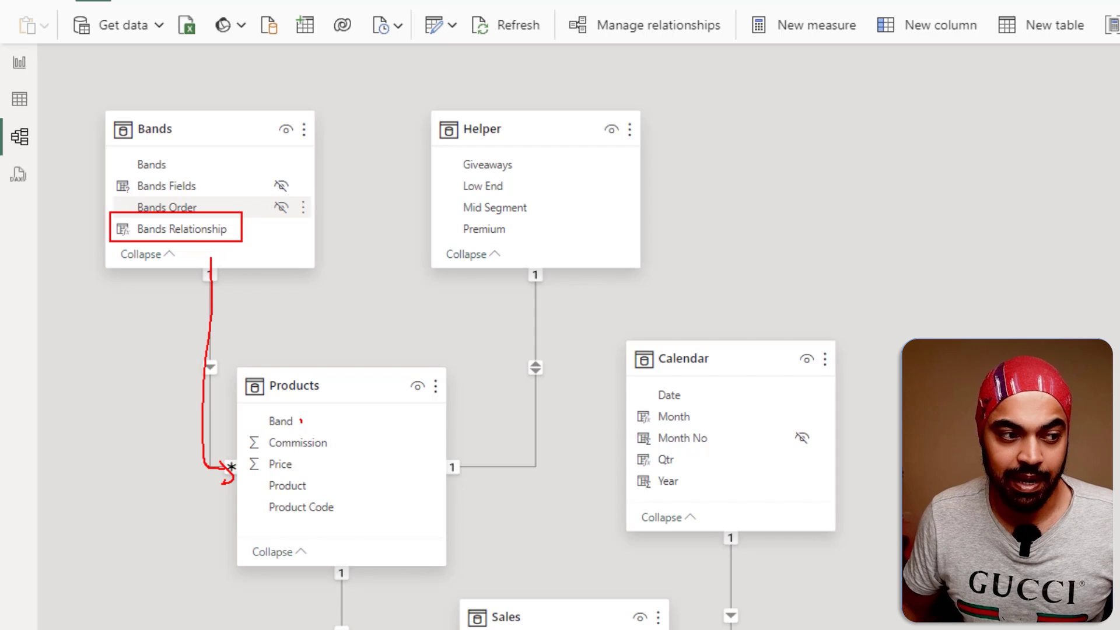
drag(300, 420, 263, 408)
key(Escape)
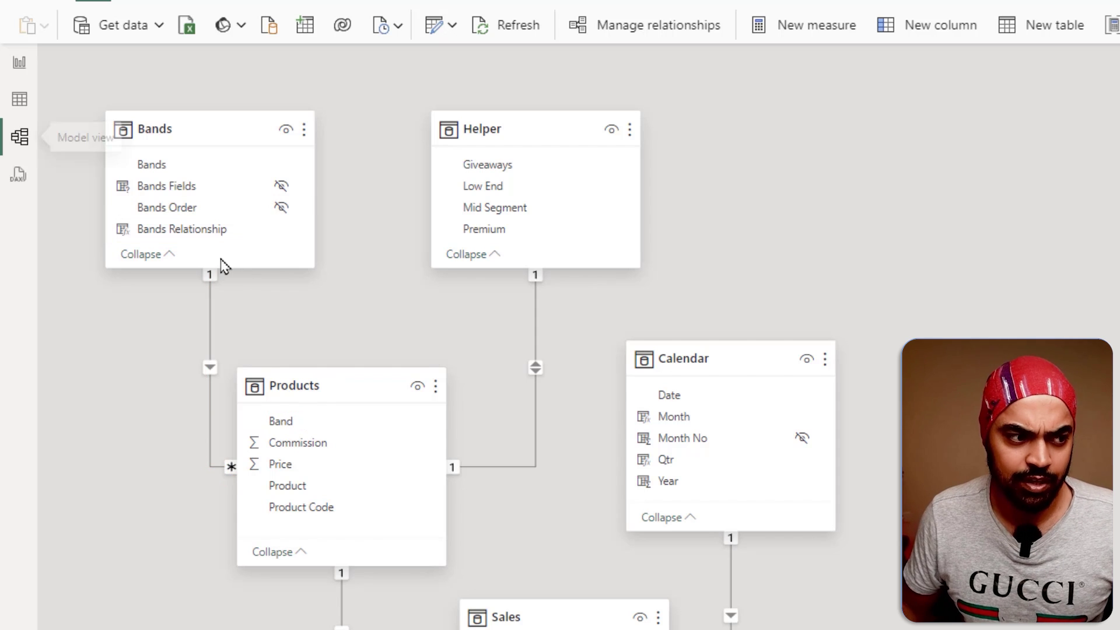
Step: Open the data of the Products table and clear all of its filters
click(20, 99)
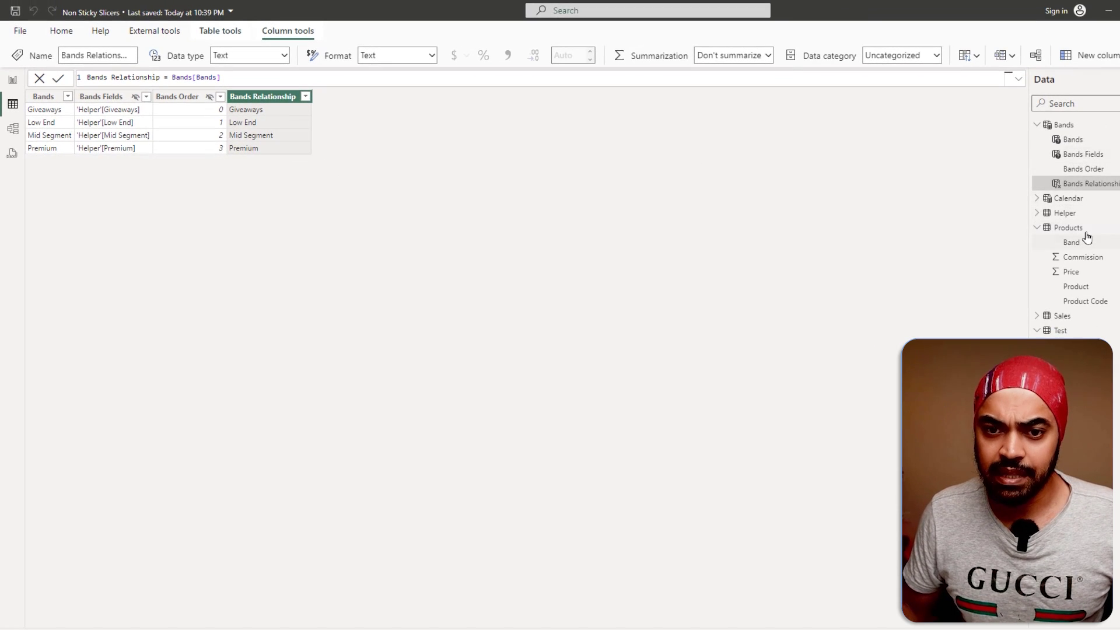
click(1085, 232)
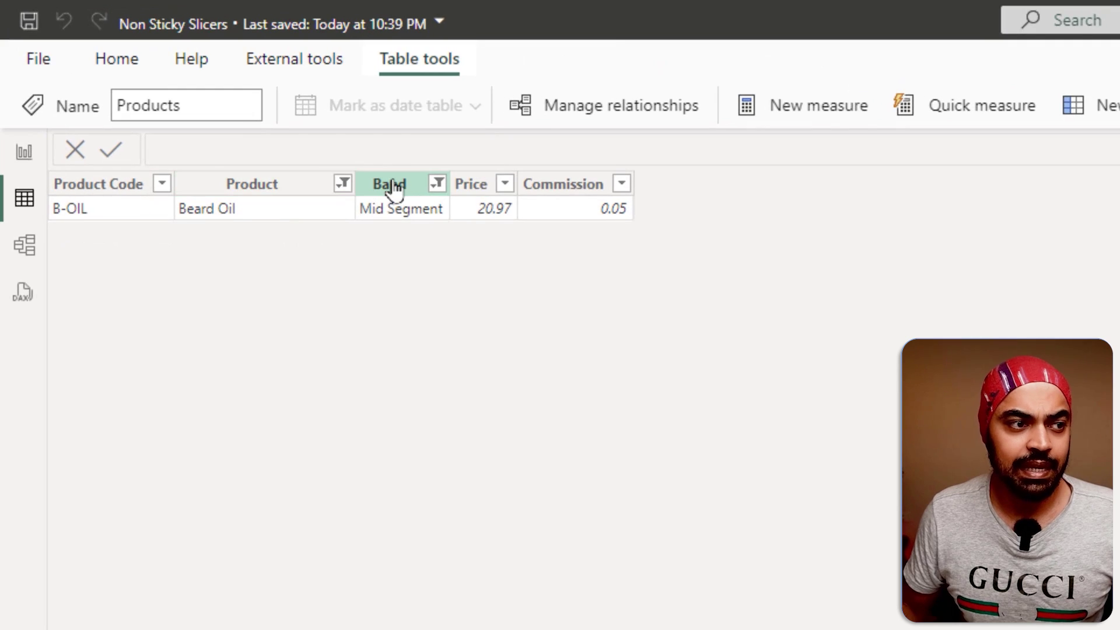
right_click(394, 190)
click(475, 318)
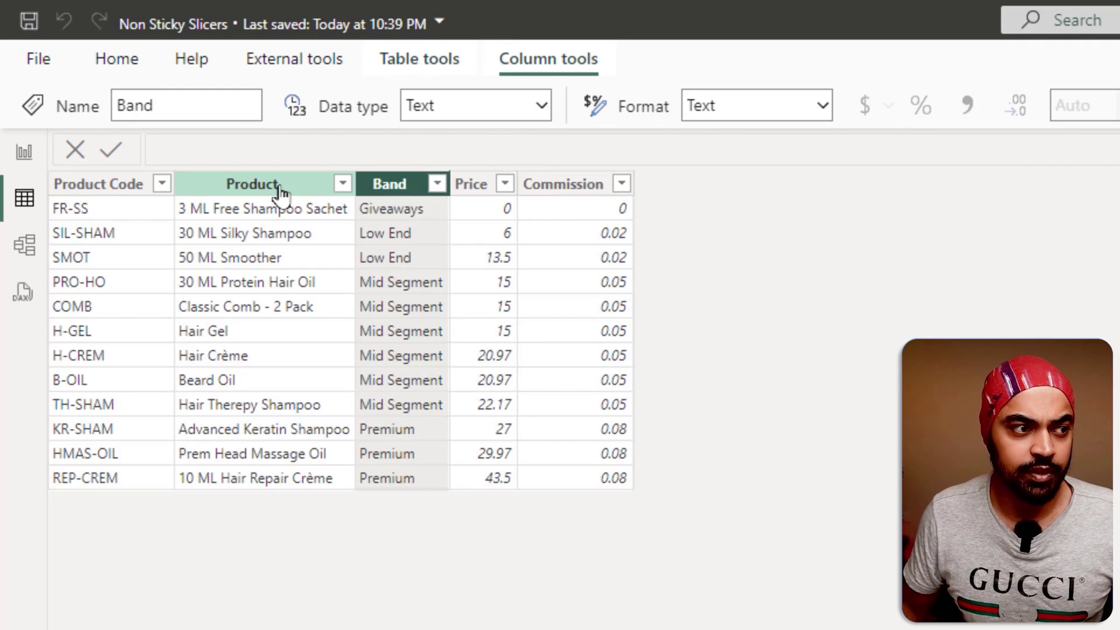
Step: Filter the Band column of Products to Mid Segment only, and apply the filter
click(436, 184)
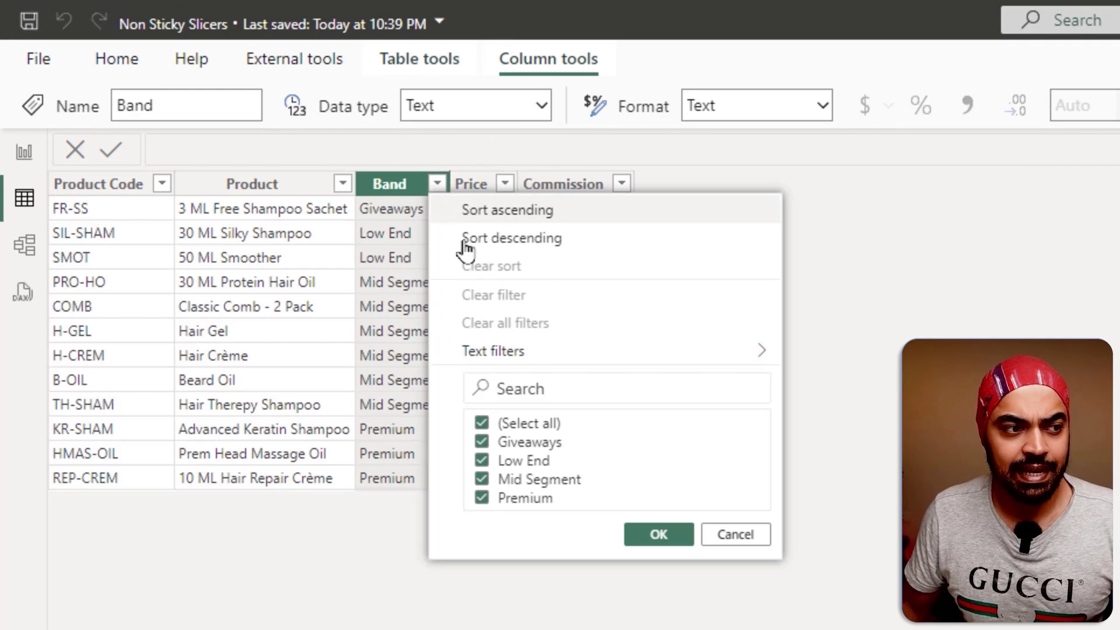
click(542, 429)
click(542, 480)
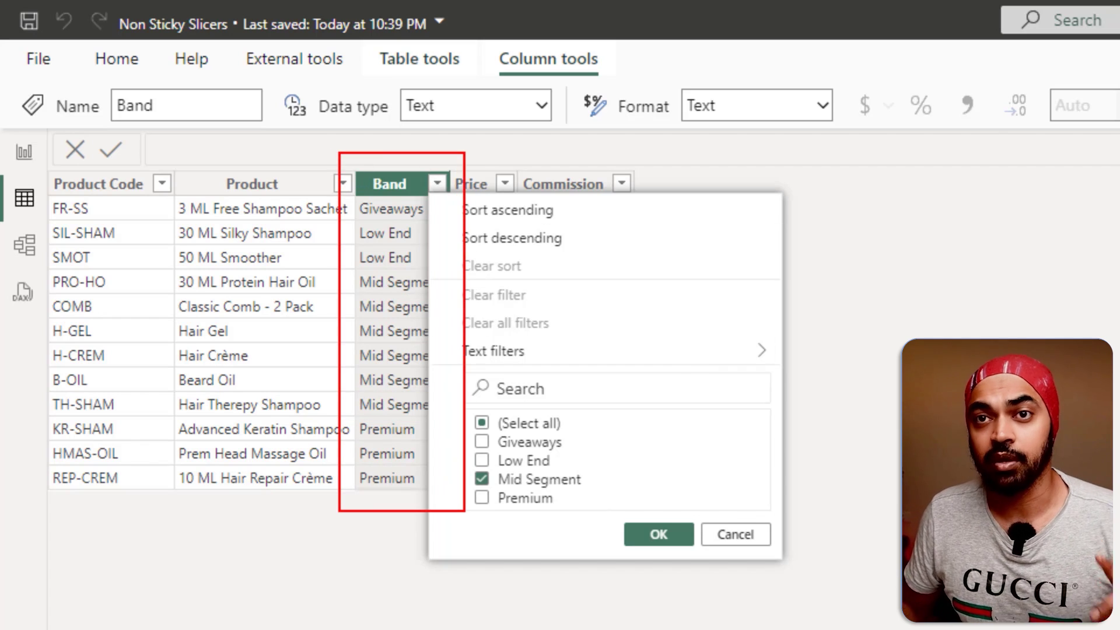
click(641, 540)
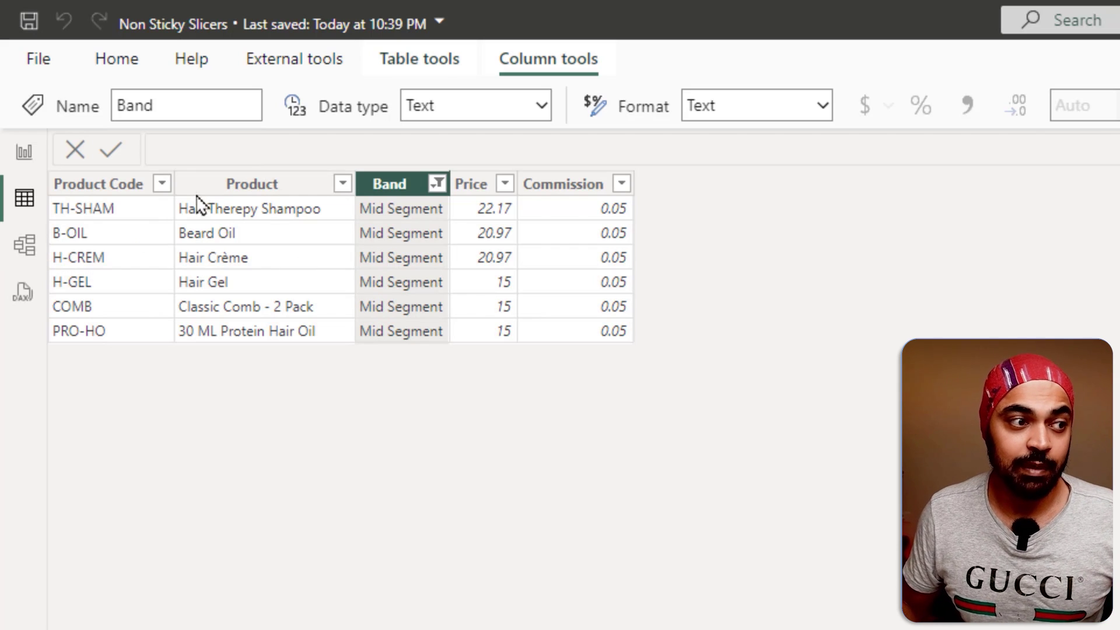
Step: Box the filtered values in the Product column and clear the box
key(ctrl+2)
drag(155, 155, 366, 372)
key(Escape)
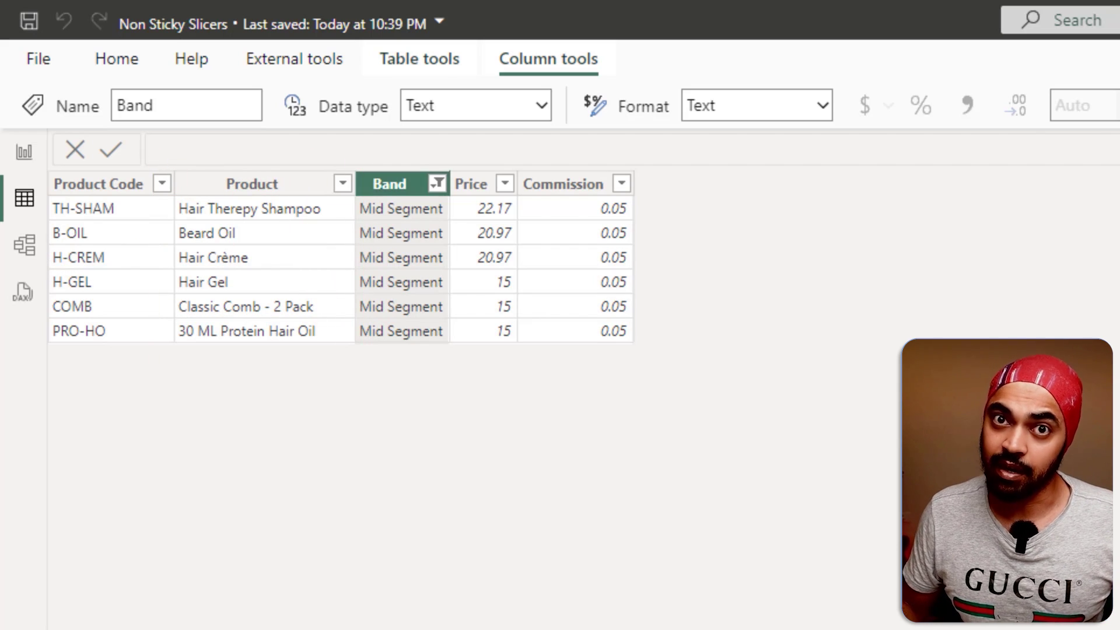
Step: Return to the model diagram, trace the Product column in Products to Giveaways in Helper with red markings, and clear them
click(23, 244)
key(ctrl+2)
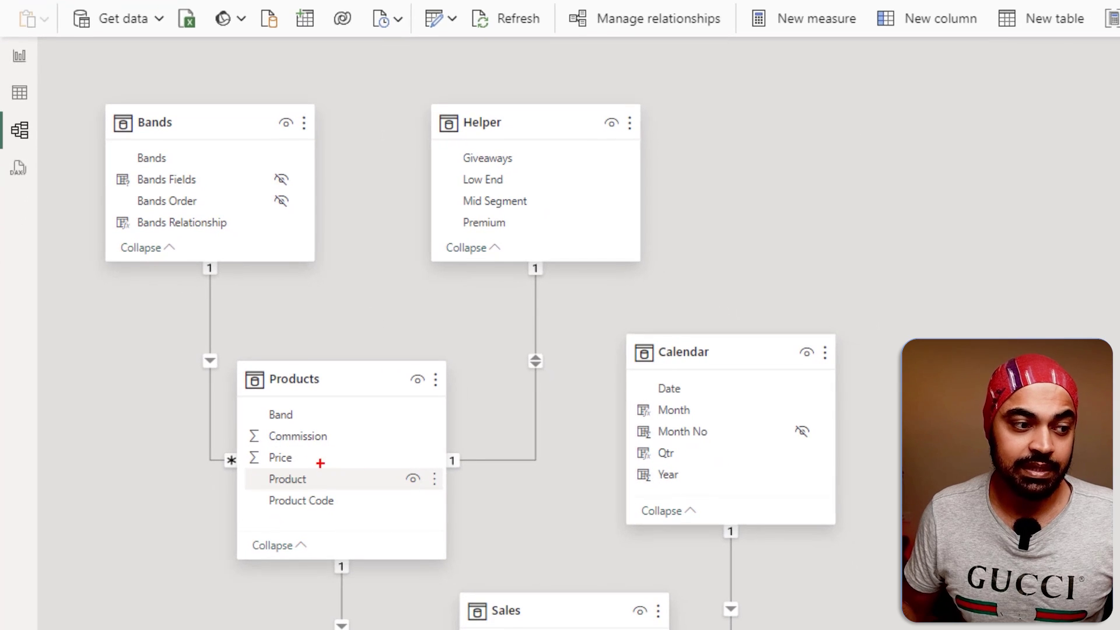
drag(258, 469, 328, 494)
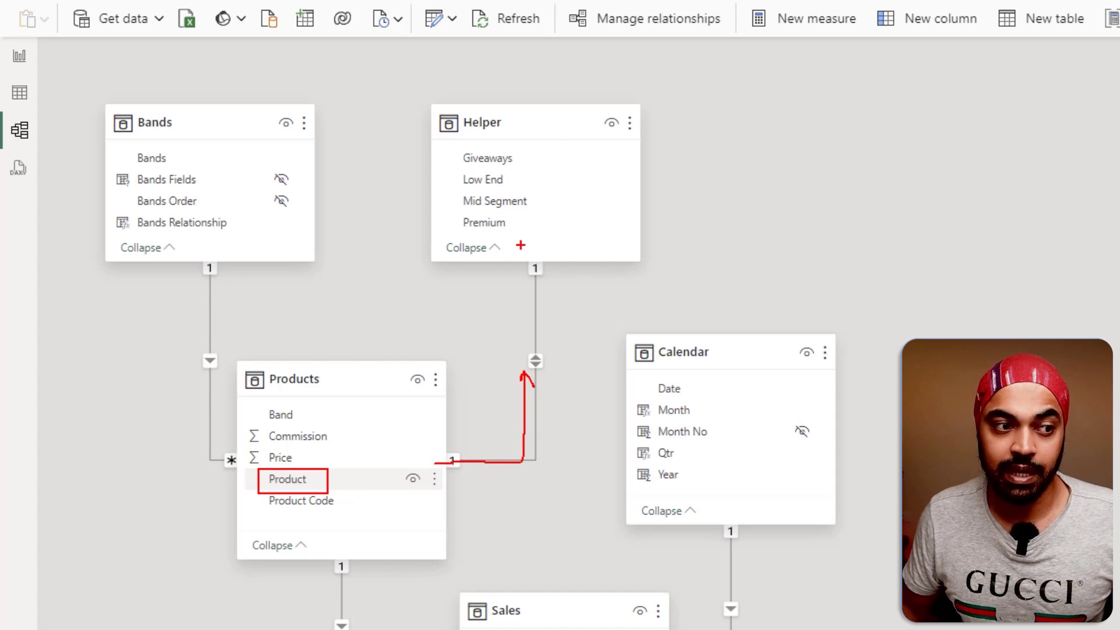
mouse_move(535, 149)
mouse_down()
mouse_move(494, 142)
mouse_move(443, 156)
mouse_move(536, 167)
mouse_move(517, 141)
mouse_up()
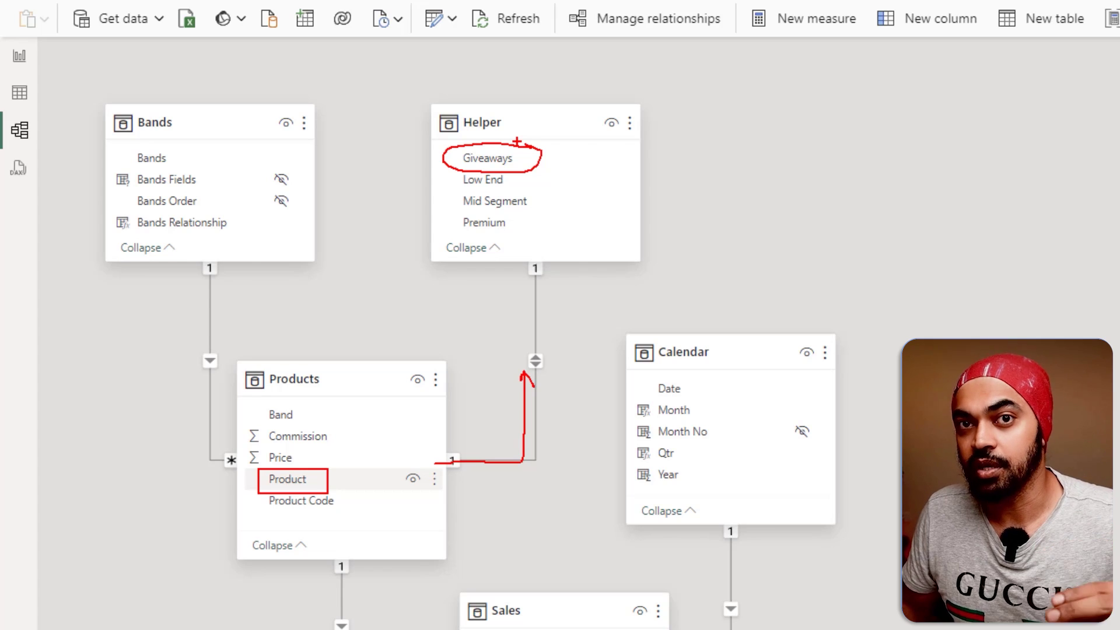
key(Escape)
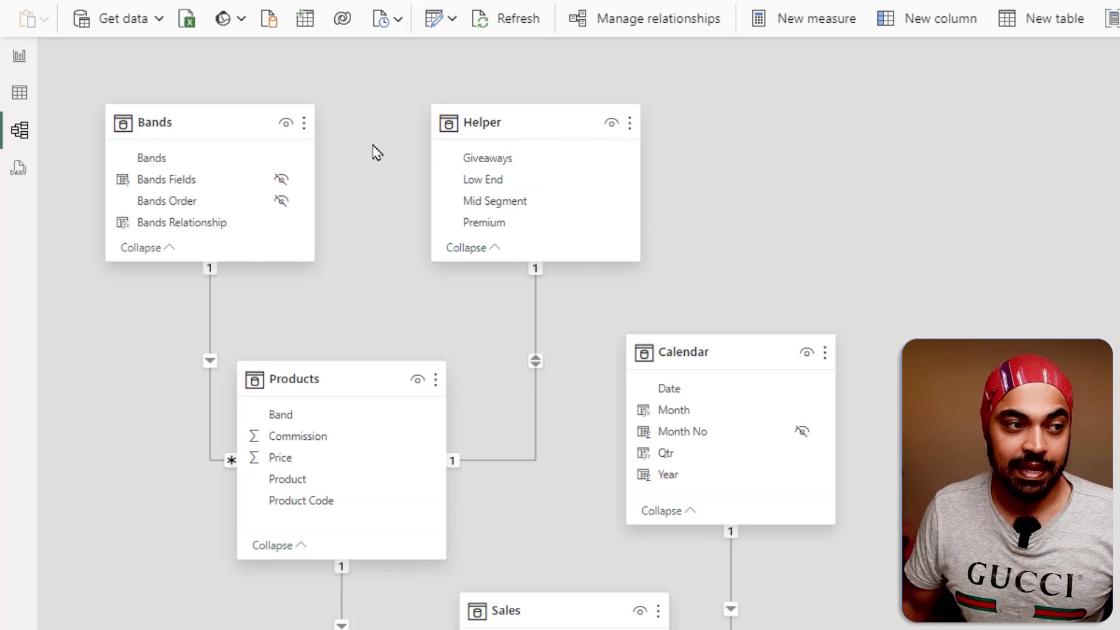
Step: Return to the report and switch the Bands slicer through Premium and Low End to Giveaways
click(20, 59)
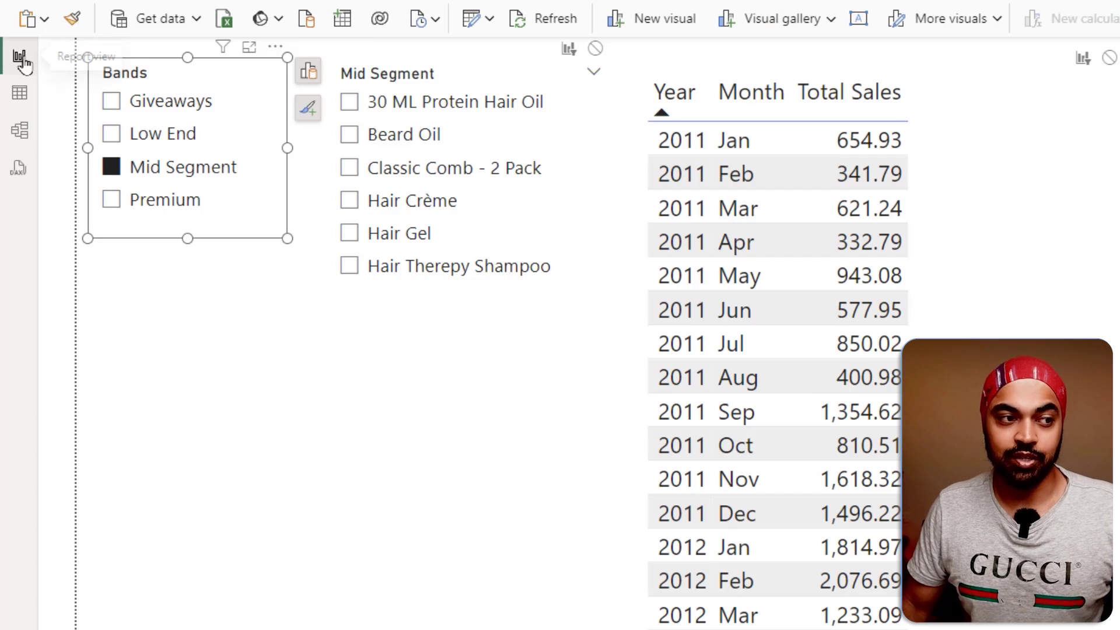
click(142, 206)
click(153, 134)
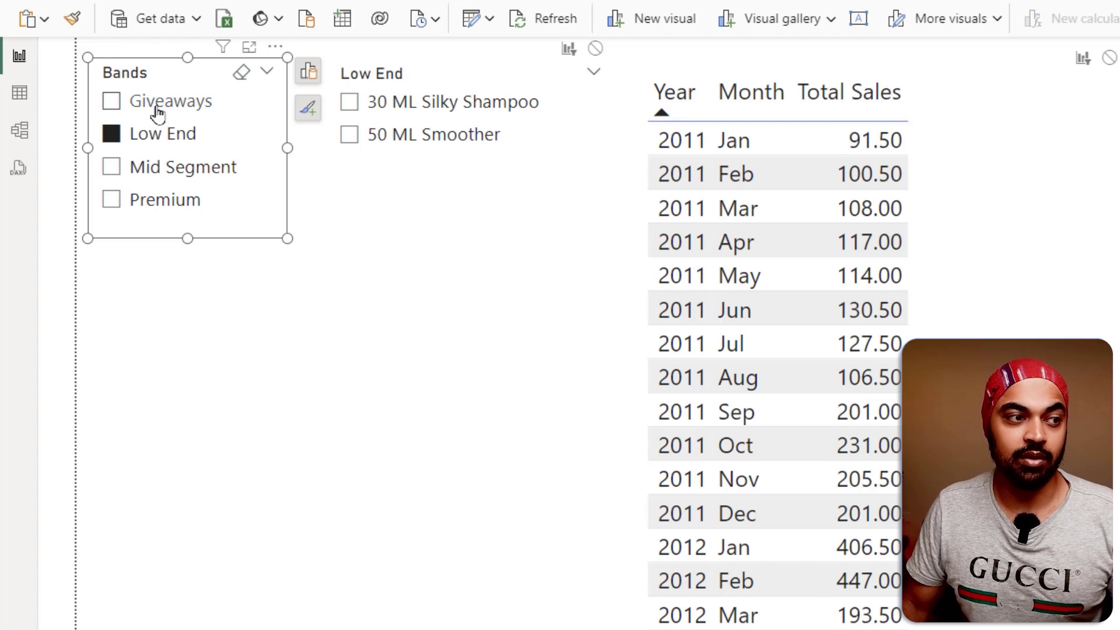
click(158, 111)
Step: Box Giveaways in the Bands slicer, draw an arrow from it to the product slicer, and clear the markings
key(ctrl+2)
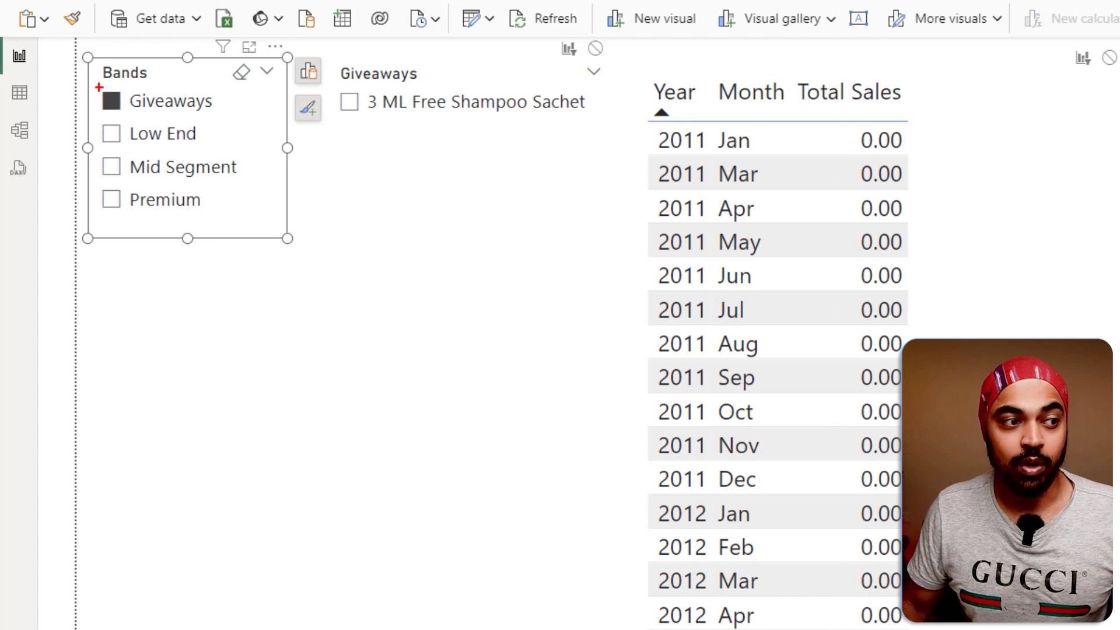
mouse_move(91, 83)
mouse_down()
mouse_move(224, 121)
mouse_move(254, 88)
mouse_up()
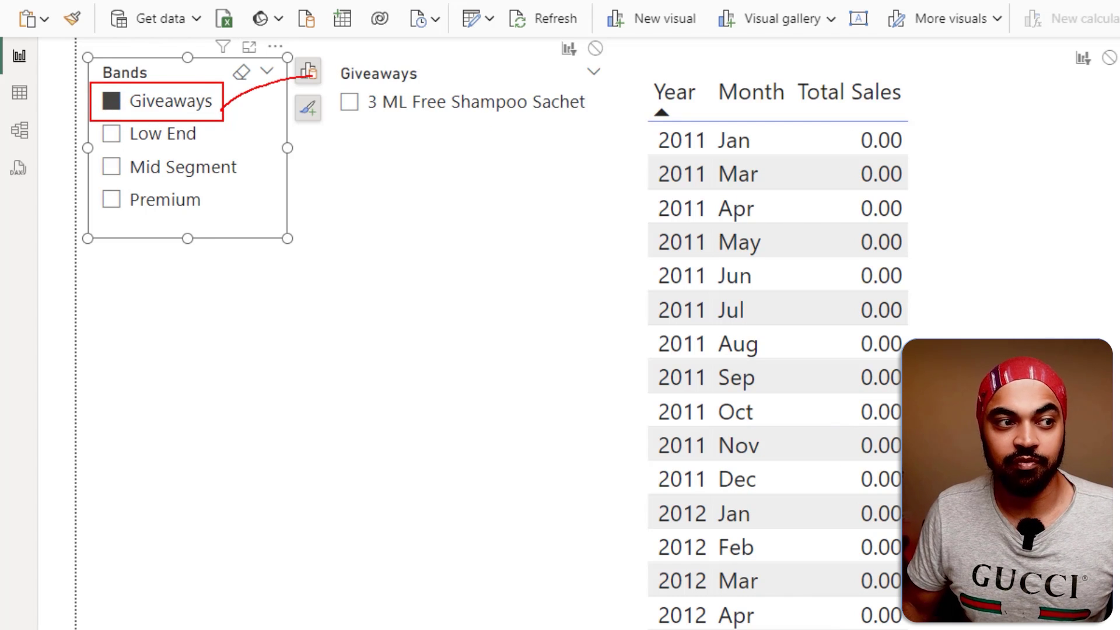
mouse_move(329, 91)
mouse_down()
mouse_move(350, 296)
mouse_move(562, 300)
mouse_move(586, 148)
mouse_move(567, 103)
mouse_move(375, 91)
mouse_up()
key(Escape)
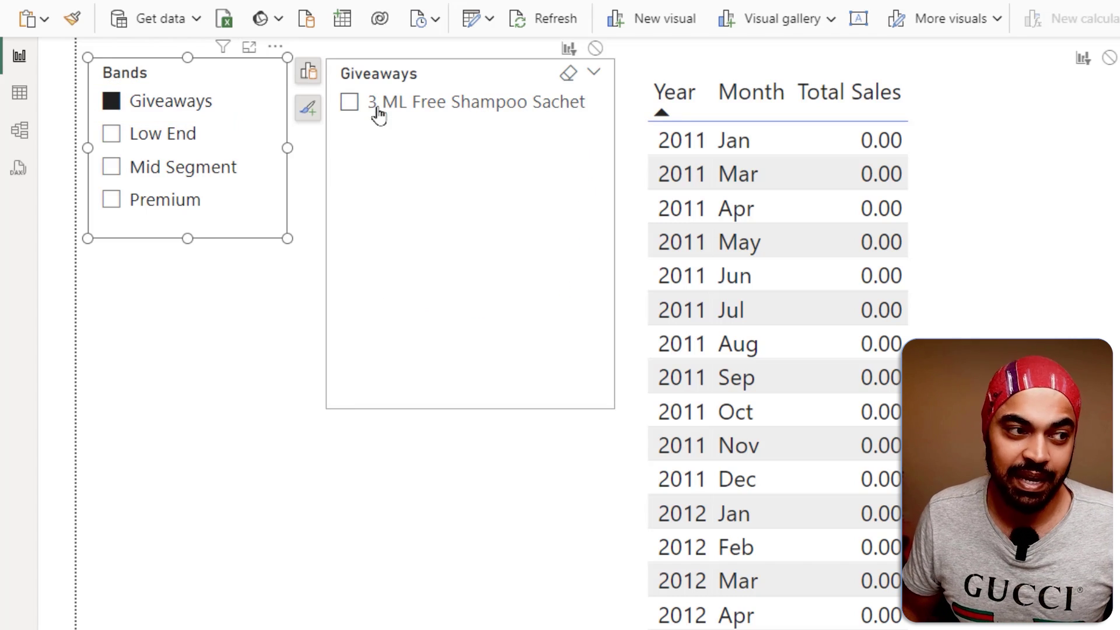
Step: Test the dependent product slicer by selecting Mid Segment and then Premium in the Bands slicer
click(152, 168)
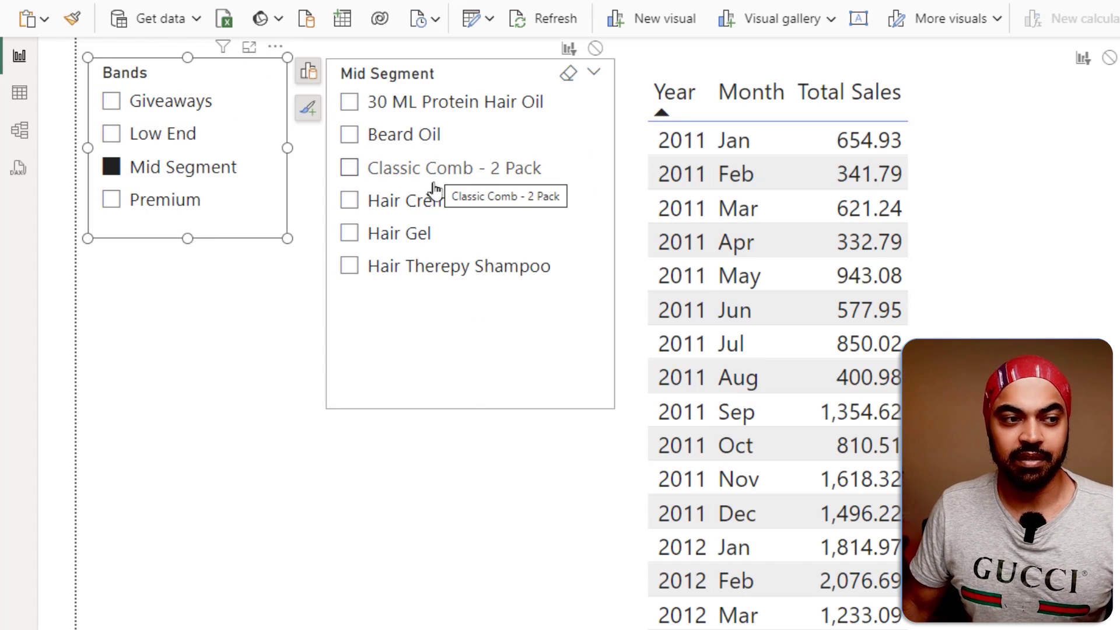
click(431, 200)
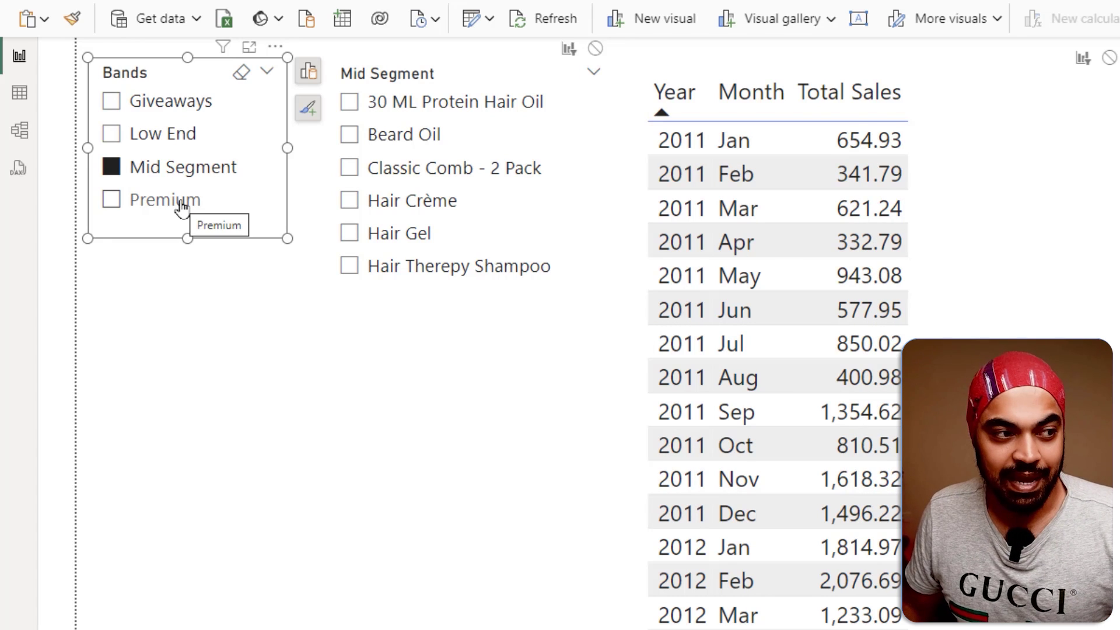
click(183, 207)
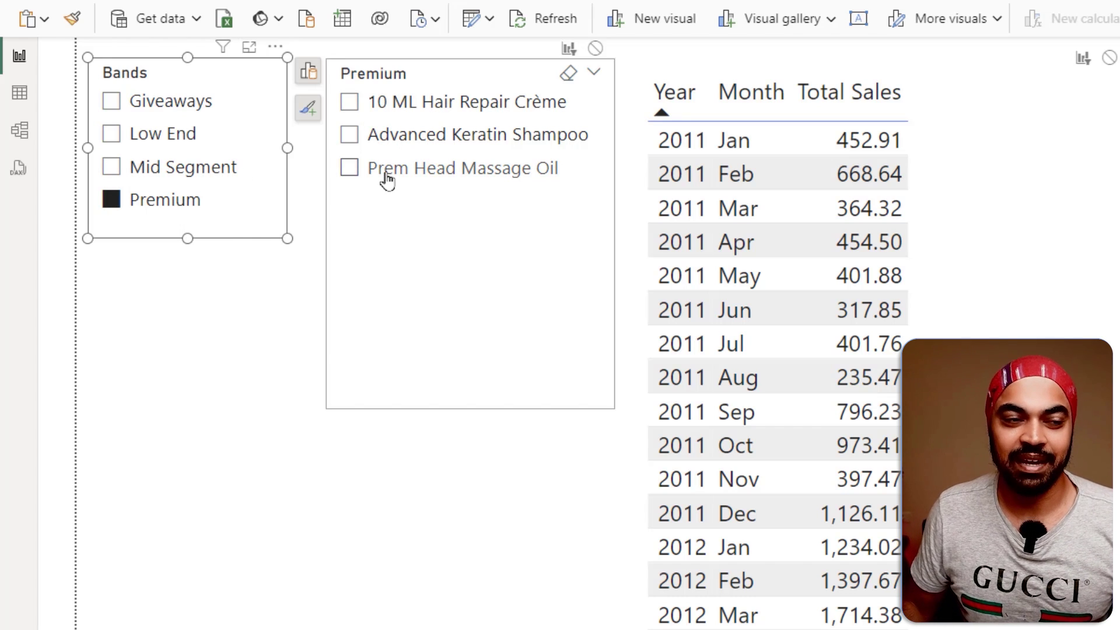
click(1015, 309)
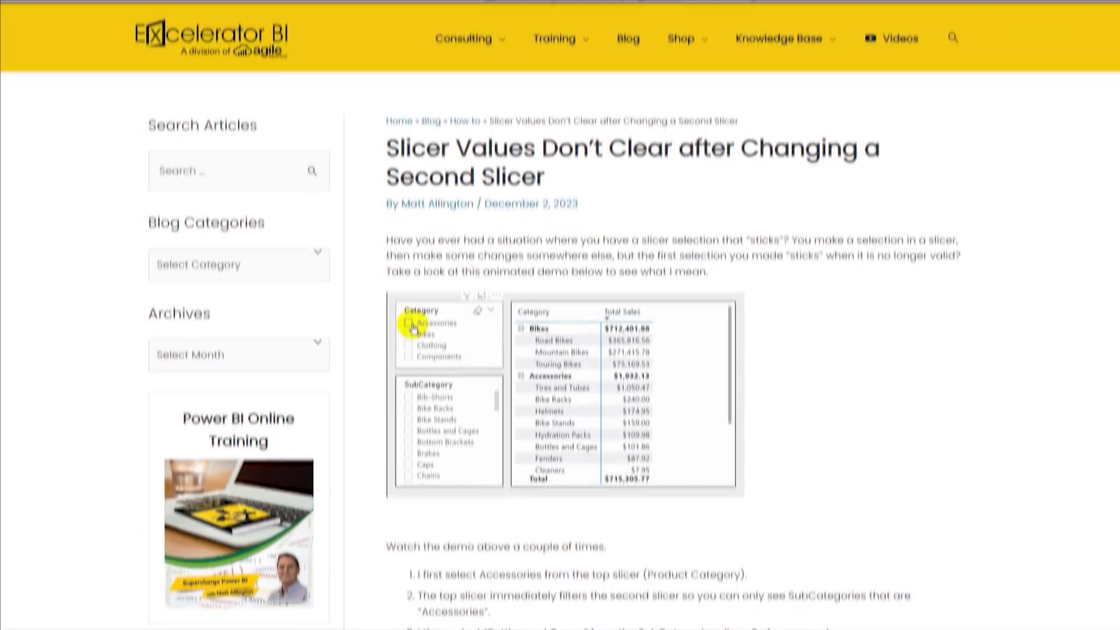
Step: Read through the Excelerator BI article "Slicer Values Don't Clear after Changing a Second Slicer"
scroll(560, 315, down, 2)
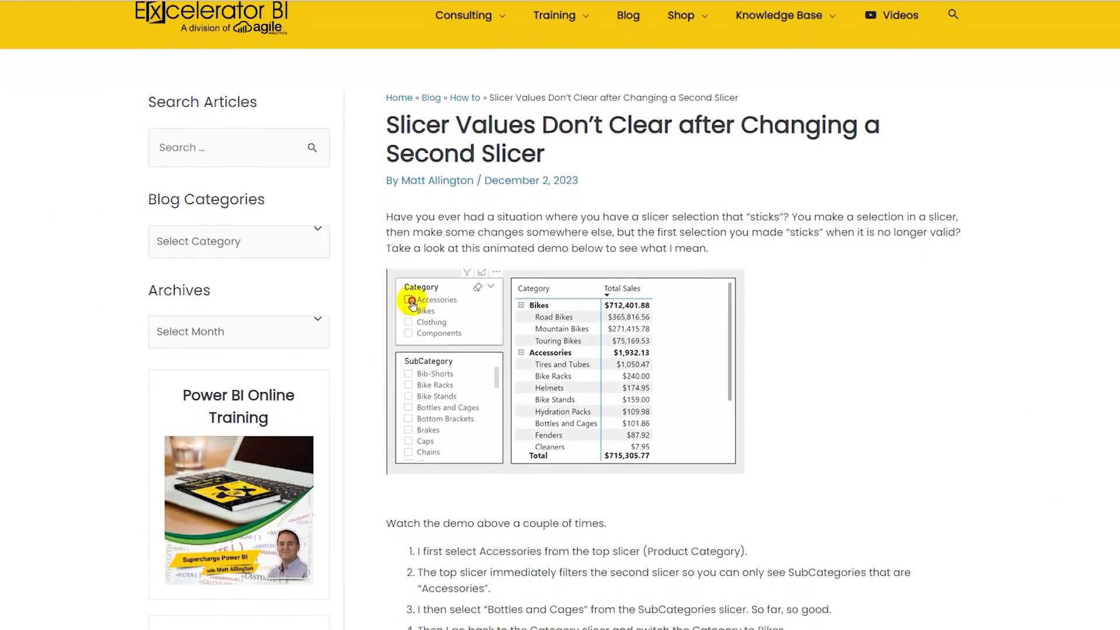
scroll(559, 315, down, 2)
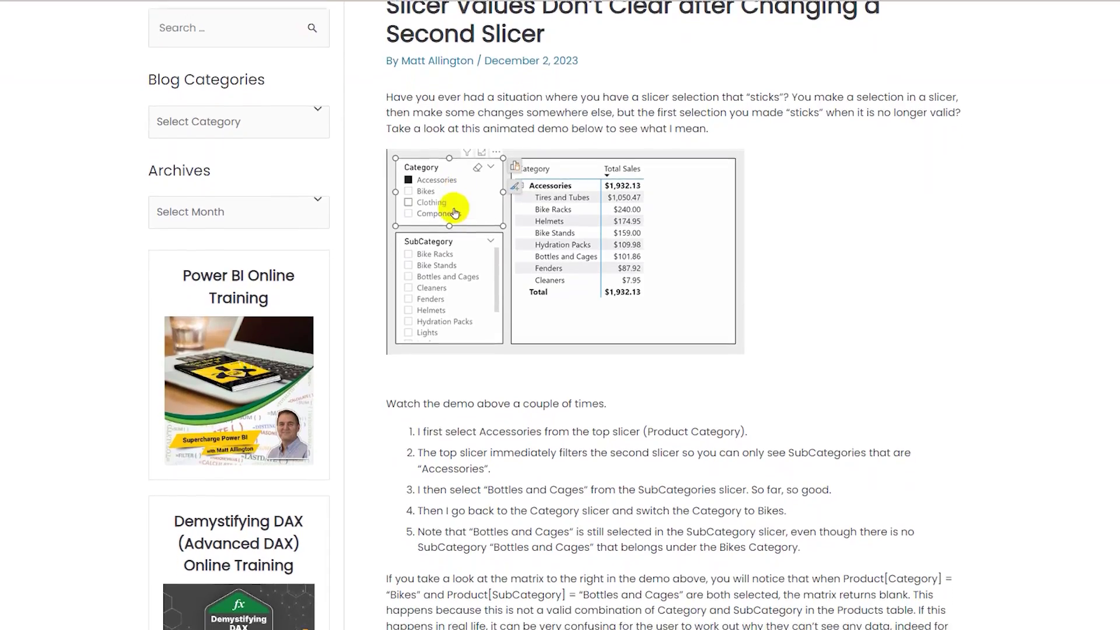
scroll(560, 315, down, 2)
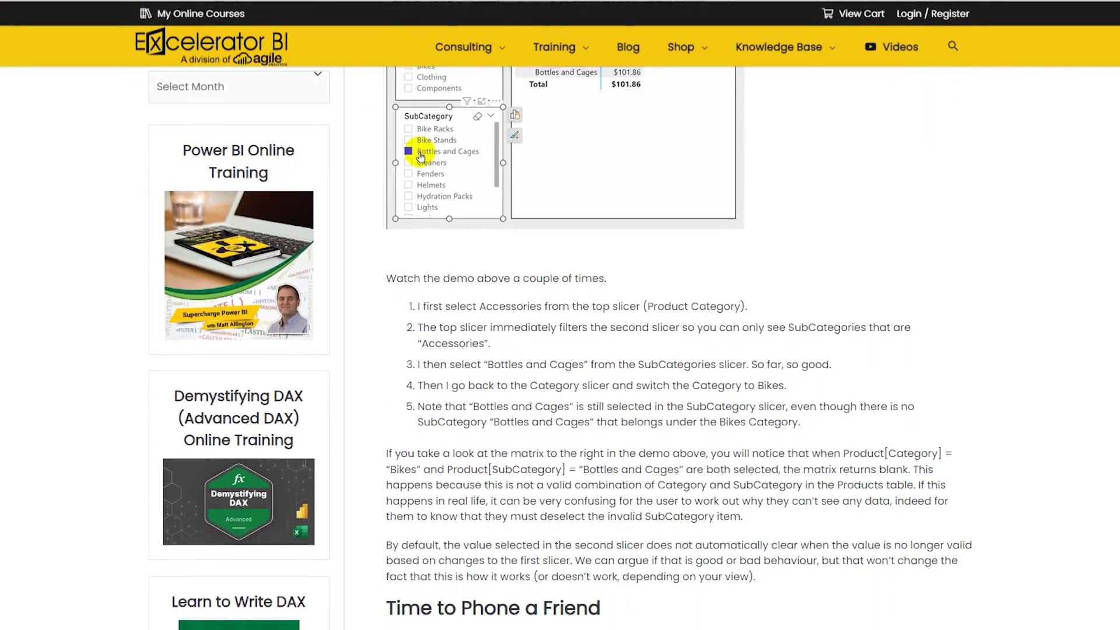
scroll(560, 315, down, 2)
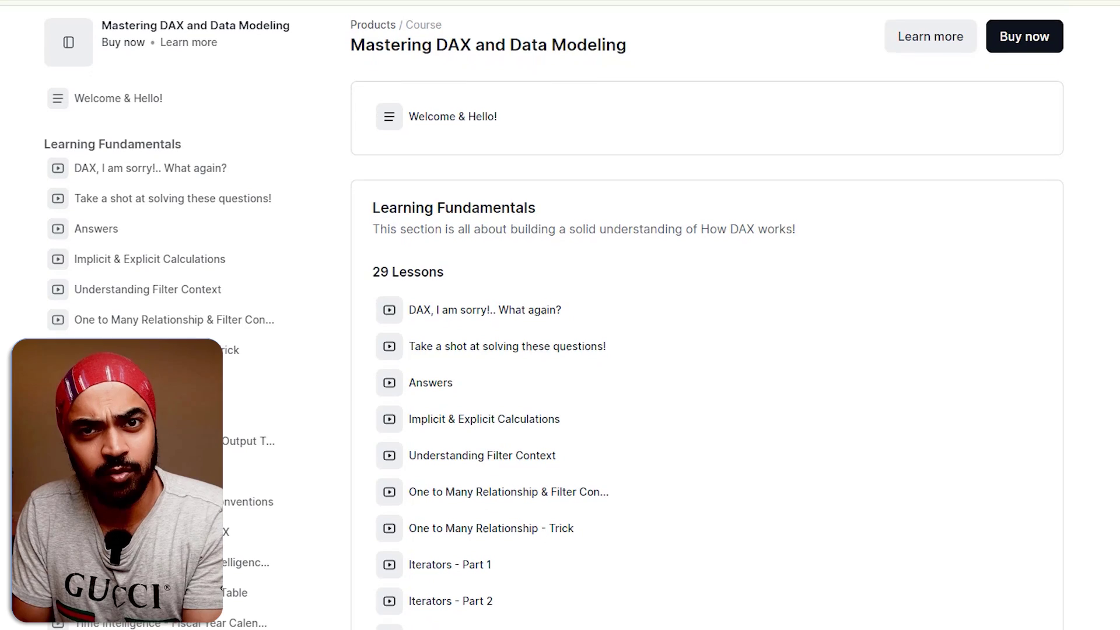
Step: Look through the Learning Fundamentals lessons of the Mastering DAX and Data Modeling course
scroll(707, 350, down, 2)
scroll(707, 350, down, 3)
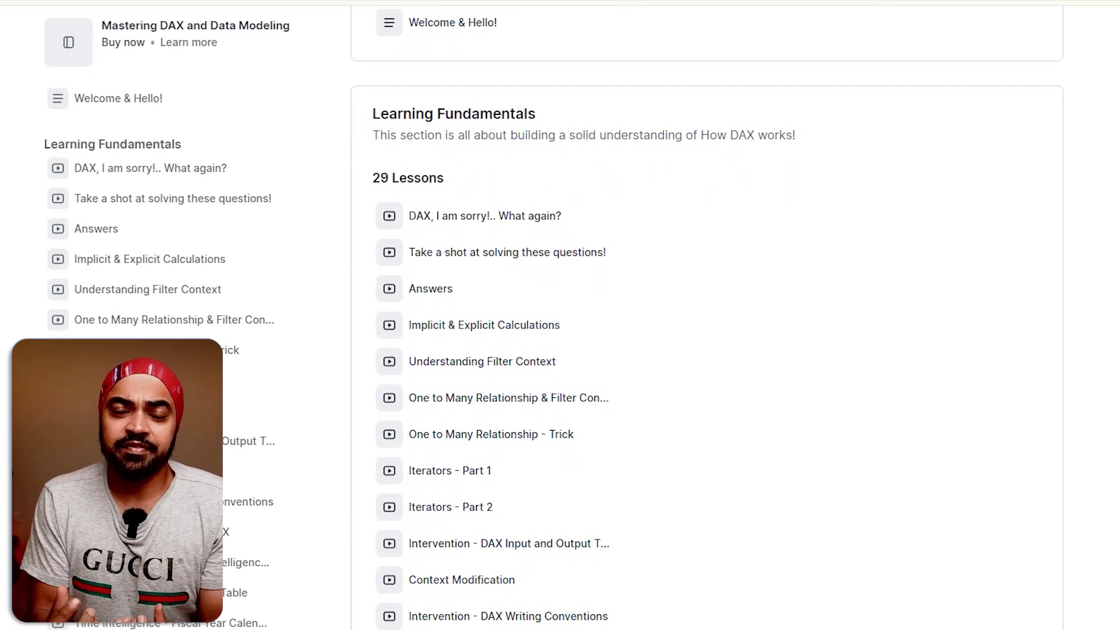